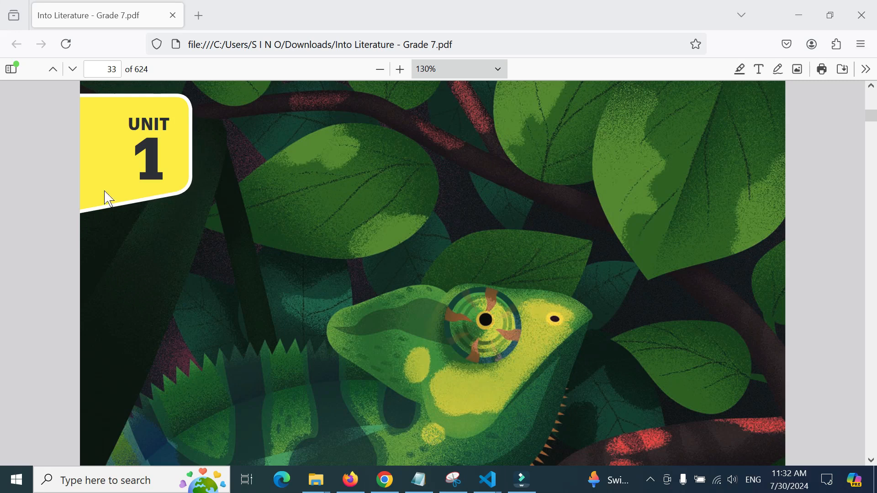
Look over the Unit 1 opening page of the textbook PDF and the Social & Emotional Learning page before it.
{"action": "scroll", "coordinate": [315, 172], "scroll_direction": "up", "scroll_amount": 5}
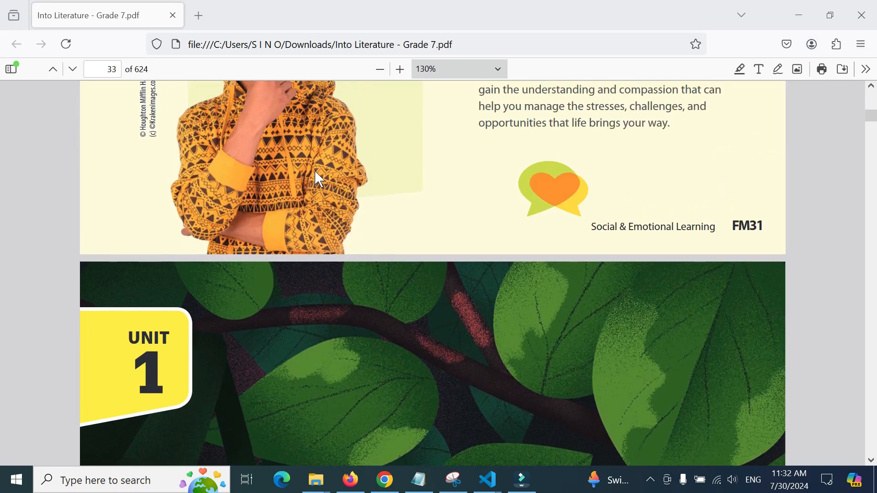
{"action": "scroll", "coordinate": [315, 173], "scroll_direction": "down", "scroll_amount": 5}
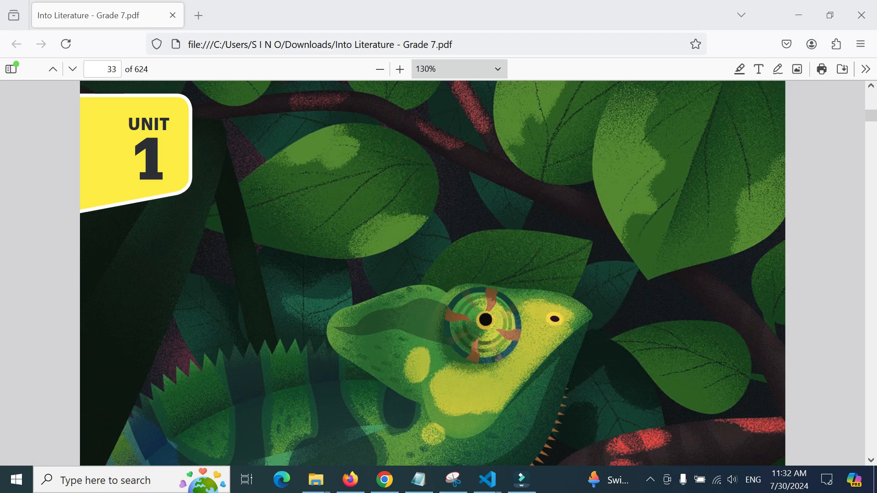
{"action": "scroll", "coordinate": [431, 204], "scroll_direction": "up", "scroll_amount": 3}
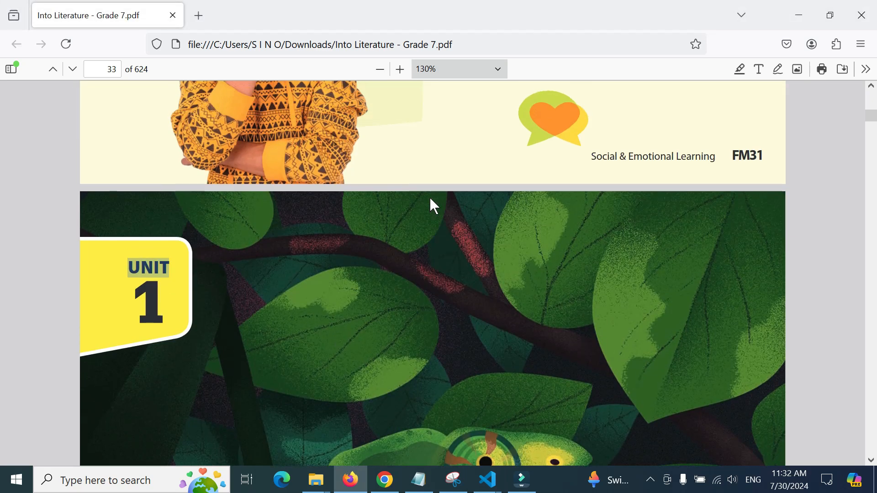
{"action": "scroll", "coordinate": [431, 200], "scroll_direction": "up", "scroll_amount": 6}
{"action": "scroll", "coordinate": [419, 209], "scroll_direction": "down", "scroll_amount": 9}
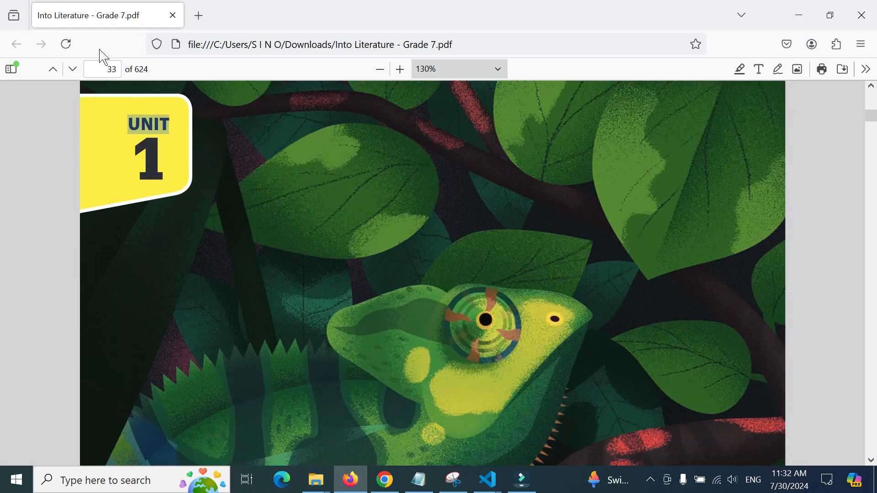
{"action": "scroll", "coordinate": [122, 83], "scroll_direction": "down", "scroll_amount": 3}
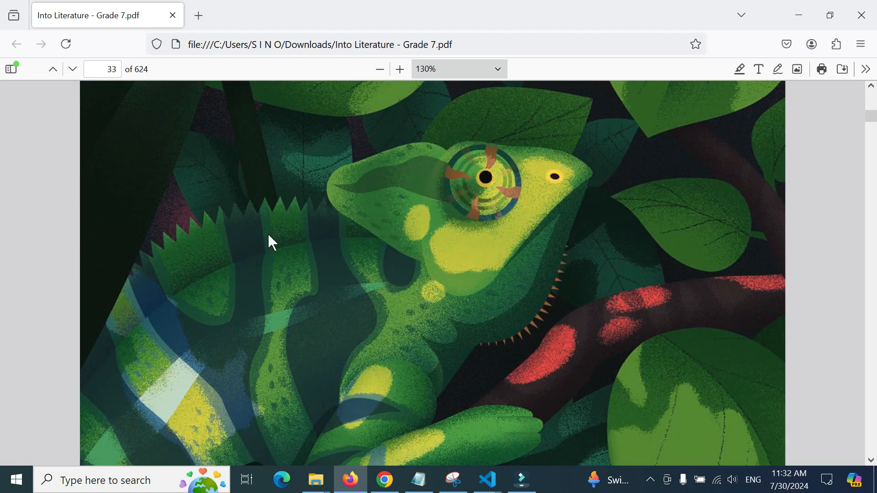
{"action": "scroll", "coordinate": [273, 243], "scroll_direction": "up", "scroll_amount": 5}
{"action": "scroll", "coordinate": [333, 248], "scroll_direction": "up", "scroll_amount": 5}
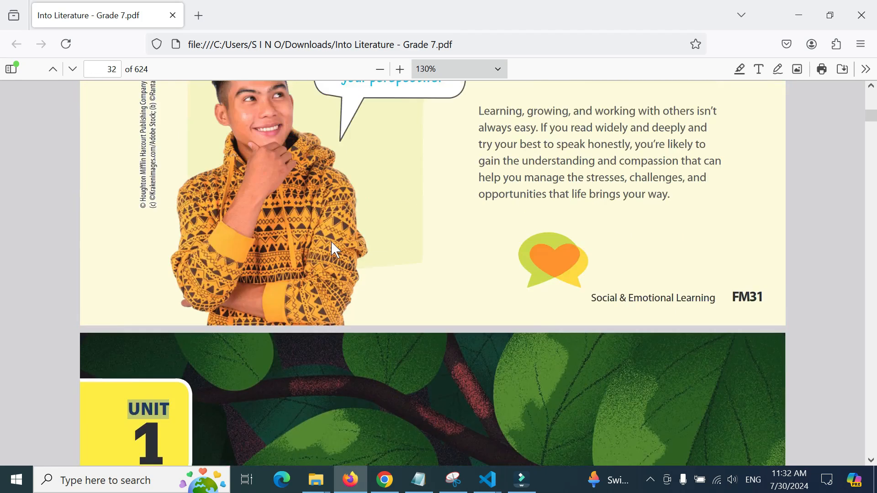
{"action": "scroll", "coordinate": [309, 255], "scroll_direction": "down", "scroll_amount": 3}
{"action": "scroll", "coordinate": [588, 274], "scroll_direction": "up", "scroll_amount": 12}
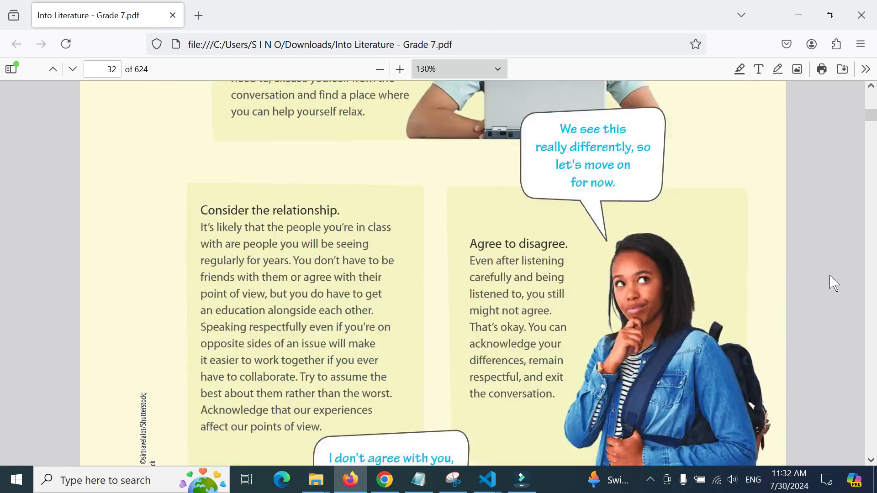
{"action": "scroll", "coordinate": [863, 197], "scroll_direction": "up", "scroll_amount": 3}
Return to the first page of the textbook PDF and view the cover down to its grade label.
{"action": "left_click_drag", "start_coordinate": [872, 116], "coordinate": [871, 92]}
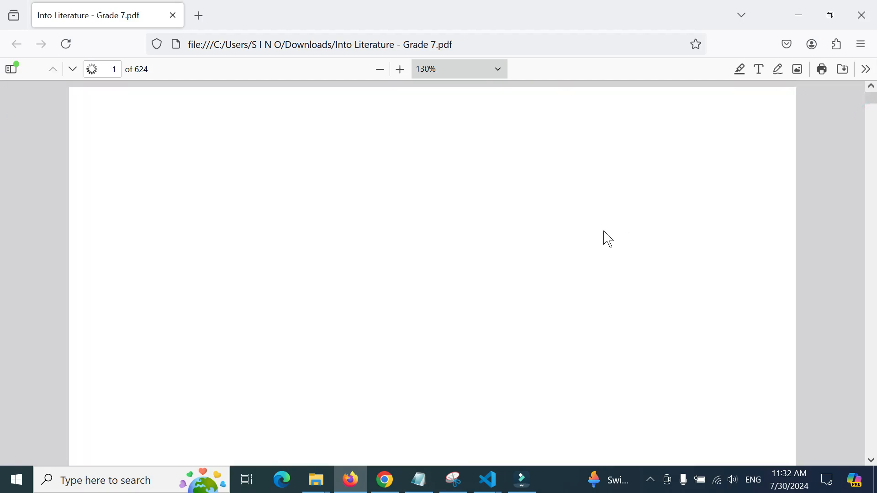
{"action": "scroll", "coordinate": [603, 231], "scroll_direction": "down", "scroll_amount": 8}
{"action": "scroll", "coordinate": [603, 230], "scroll_direction": "up", "scroll_amount": 8}
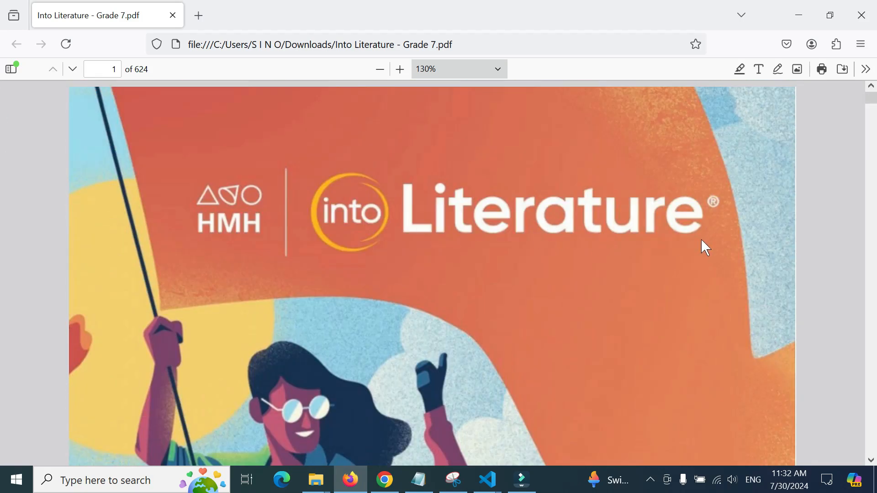
{"action": "scroll", "coordinate": [703, 241], "scroll_direction": "down", "scroll_amount": 8}
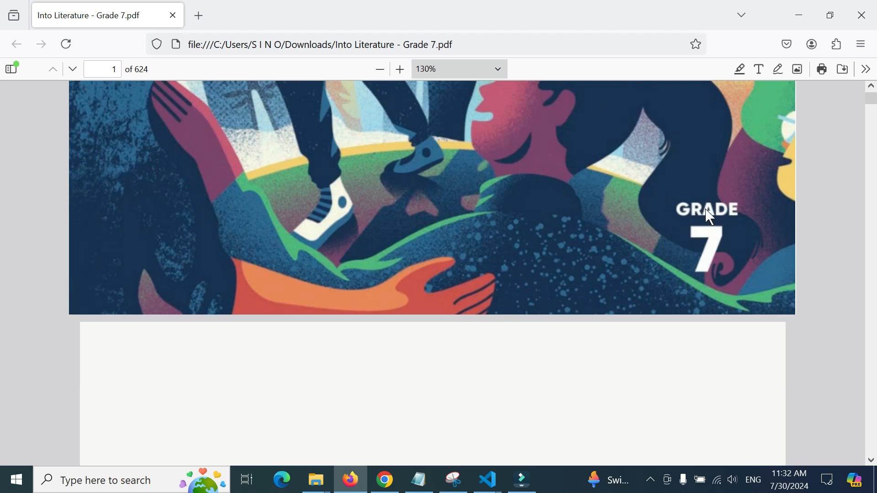
Go to page 34 of the textbook PDF and bring the quote below the Reality Check title into view.
{"action": "left_click", "coordinate": [112, 69]}
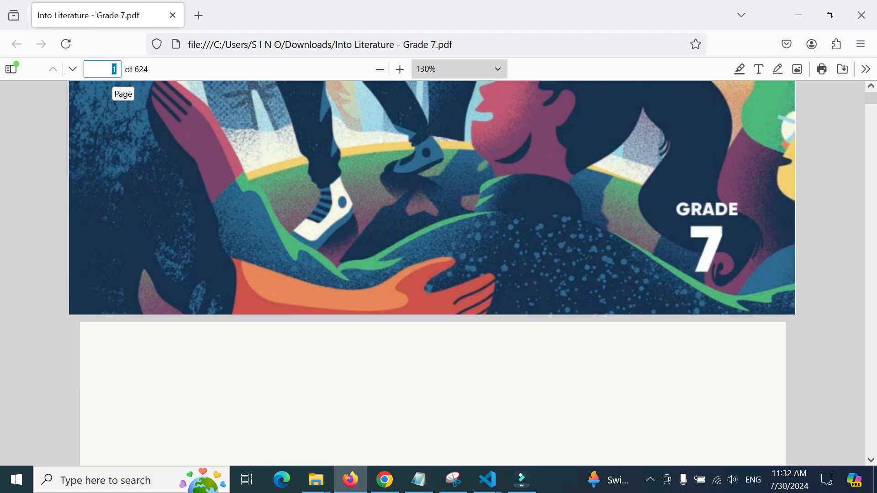
{"action": "type", "text": "34"}
{"action": "key", "text": "Return"}
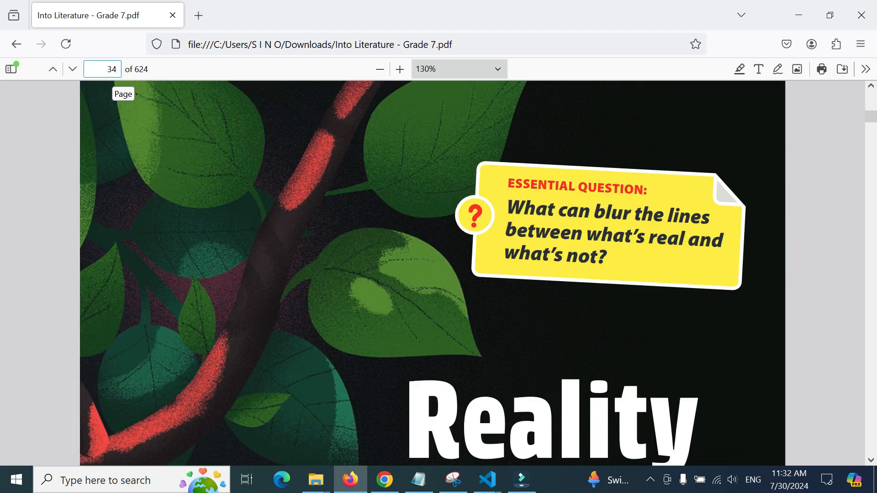
{"action": "scroll", "coordinate": [259, 149], "scroll_direction": "down", "scroll_amount": 2}
{"action": "scroll", "coordinate": [603, 209], "scroll_direction": "down", "scroll_amount": 3}
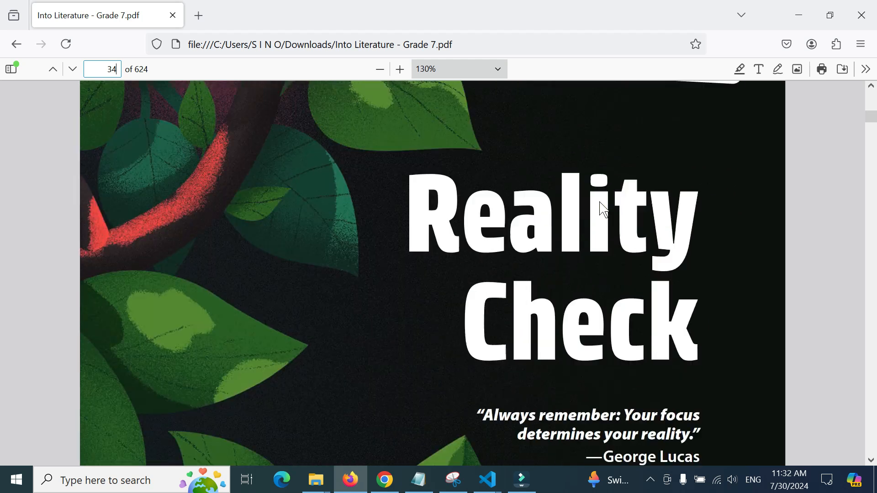
{"action": "scroll", "coordinate": [603, 209], "scroll_direction": "down", "scroll_amount": 3}
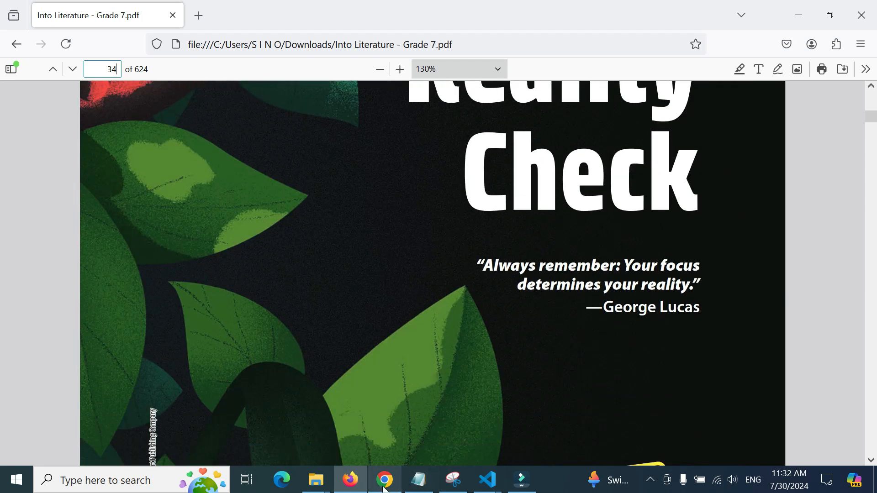
Copy the "Always remember: Your focus determines your reality." quote together with its George Lucas attribution.
{"action": "triple_click", "coordinate": [510, 267]}
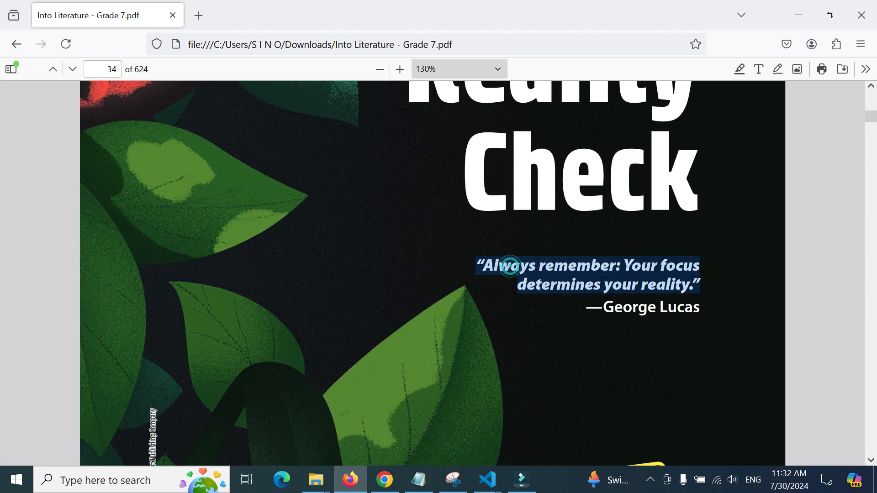
{"action": "triple_click", "coordinate": [621, 307]}
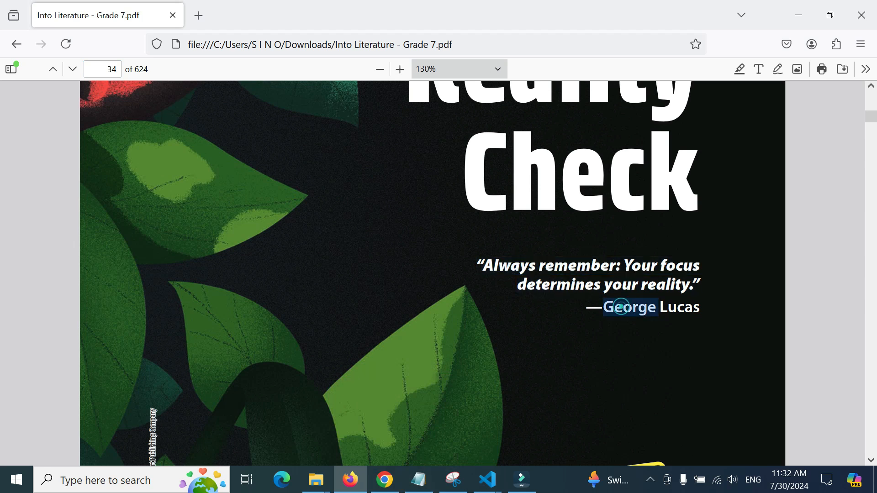
{"action": "triple_click", "coordinate": [621, 309]}
{"action": "left_click", "coordinate": [622, 309]}
{"action": "left_click_drag", "start_coordinate": [483, 266], "coordinate": [603, 308]}
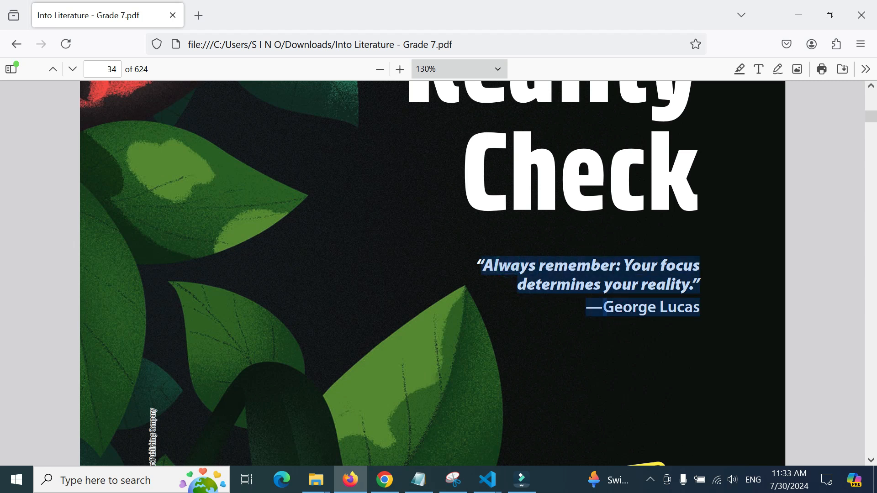
{"action": "left_click", "coordinate": [439, 298]}
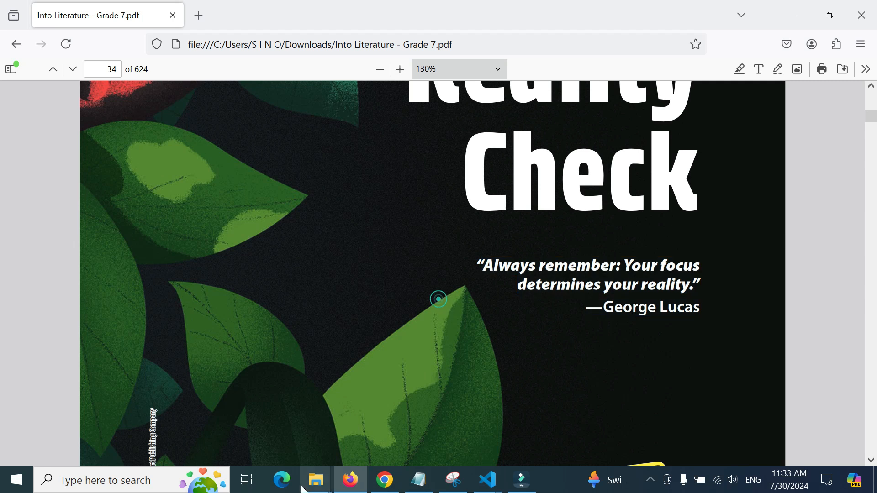
Switch to the Excel workbook in Chrome and enter the copied George Lucas quote as the text in cell A2.
{"action": "left_click", "coordinate": [386, 481]}
{"action": "double_click", "coordinate": [98, 249]}
{"action": "type", "text": "Always remember: Your focus determines your reality.\" — George Lucas"}
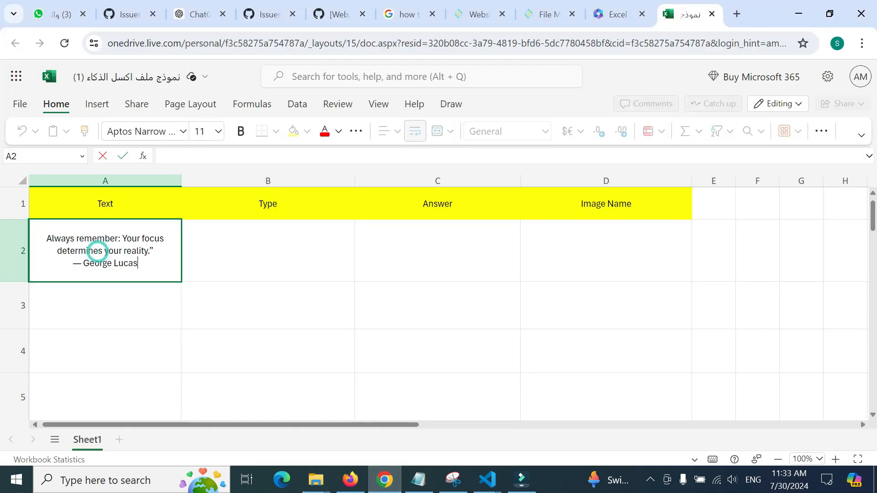
Set the type in cell B2 to Listening and enter an underscore as the answer in cell C2.
{"action": "left_click", "coordinate": [305, 255]}
{"action": "left_click", "coordinate": [361, 227]}
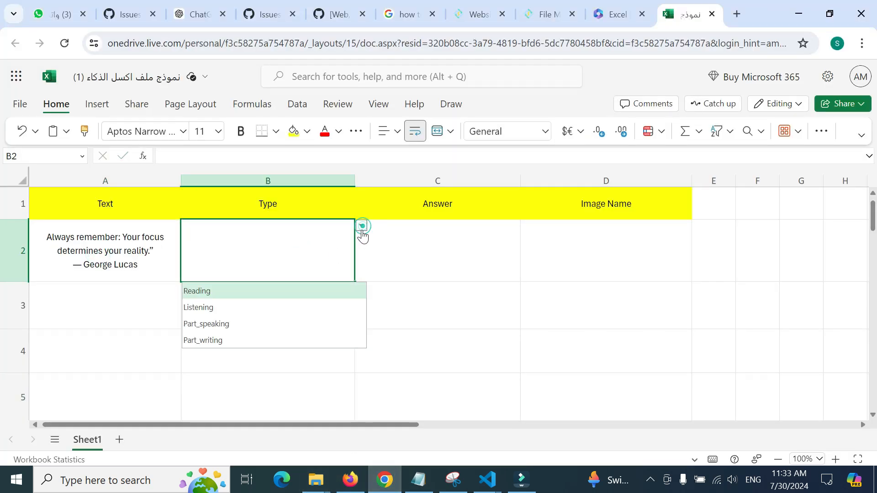
{"action": "left_click", "coordinate": [208, 309]}
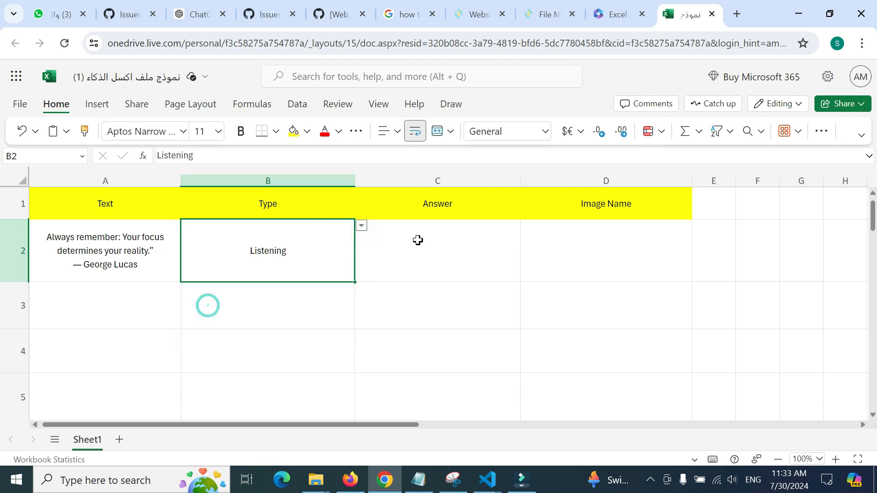
{"action": "double_click", "coordinate": [452, 265]}
{"action": "type", "text": "_"}
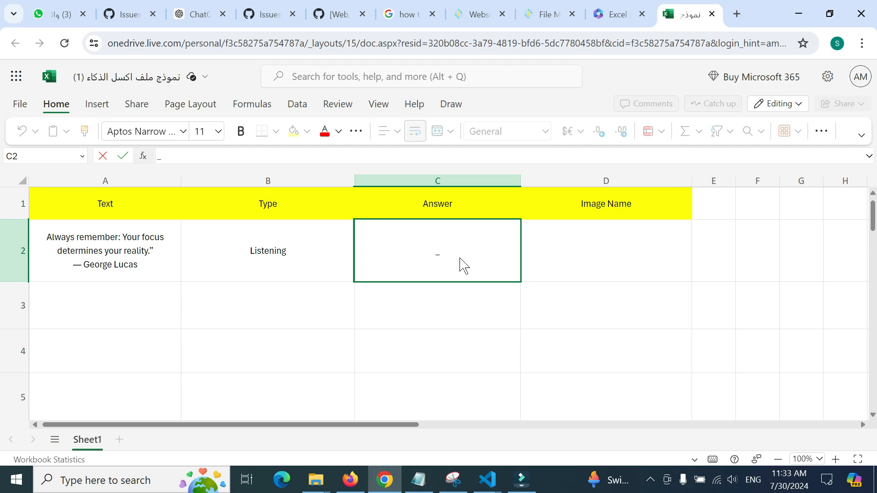
{"action": "left_click", "coordinate": [588, 230]}
{"action": "left_click", "coordinate": [78, 295]}
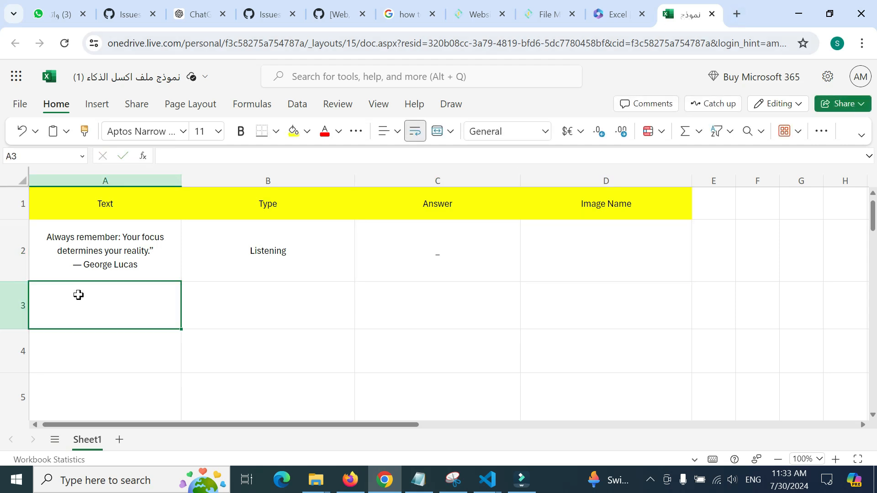
Switch back to the textbook PDF in Firefox and look over the Unit 1 chameleon page and the Essential Question page.
{"action": "left_click", "coordinate": [356, 483]}
{"action": "scroll", "coordinate": [411, 320], "scroll_direction": "up", "scroll_amount": 8}
{"action": "scroll", "coordinate": [419, 267], "scroll_direction": "down", "scroll_amount": 4}
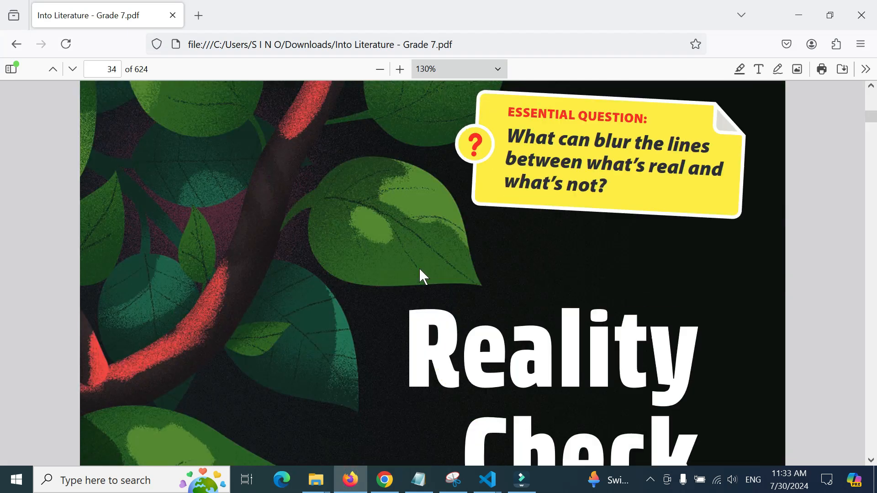
{"action": "scroll", "coordinate": [420, 270], "scroll_direction": "down", "scroll_amount": 10}
{"action": "scroll", "coordinate": [354, 270], "scroll_direction": "up", "scroll_amount": 15}
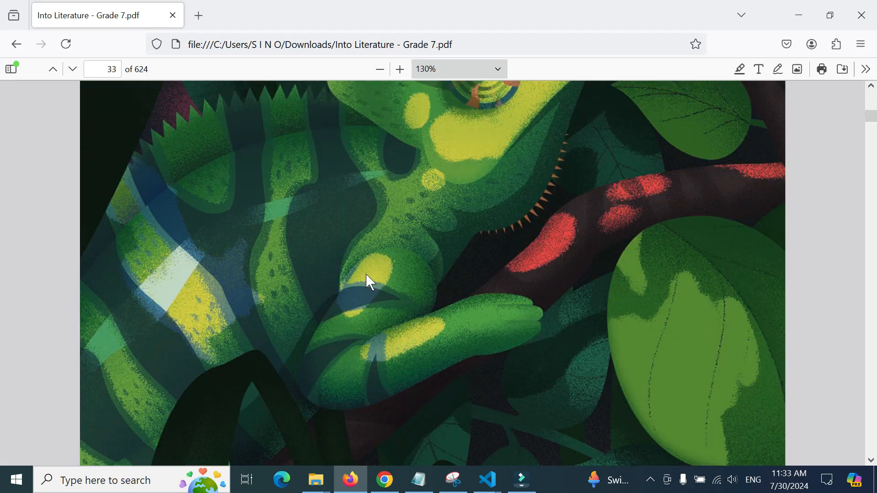
{"action": "scroll", "coordinate": [514, 281], "scroll_direction": "up", "scroll_amount": 6}
{"action": "scroll", "coordinate": [196, 137], "scroll_direction": "down", "scroll_amount": 4}
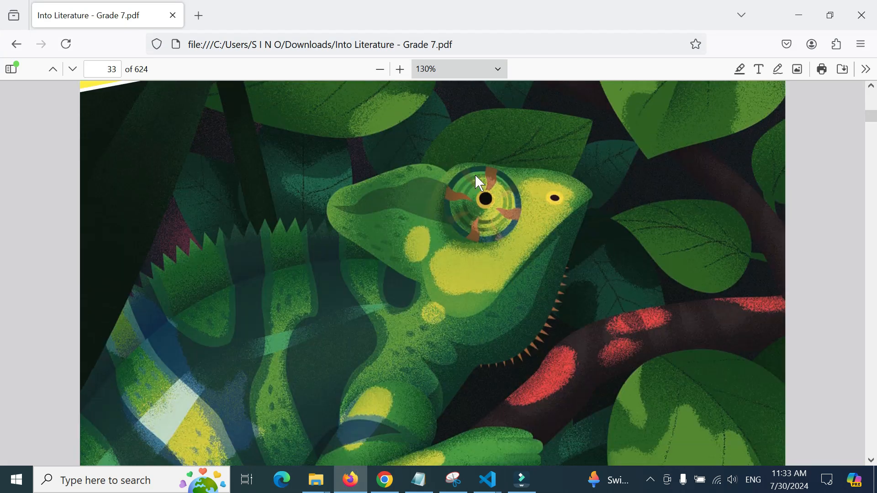
{"action": "scroll", "coordinate": [594, 292], "scroll_direction": "down", "scroll_amount": 12}
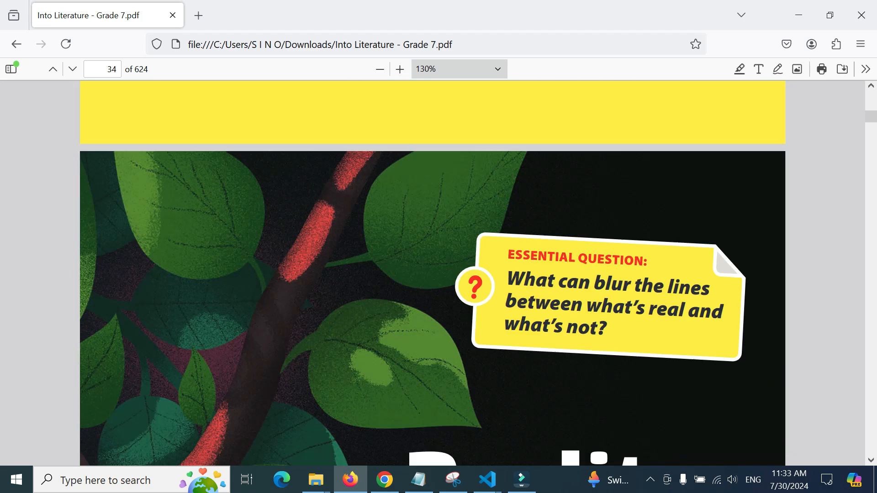
Copy the question "Have you ever confused reality and perception?" from the Make the Connection box on PDF page 35.
{"action": "scroll", "coordinate": [498, 258], "scroll_direction": "down", "scroll_amount": 10}
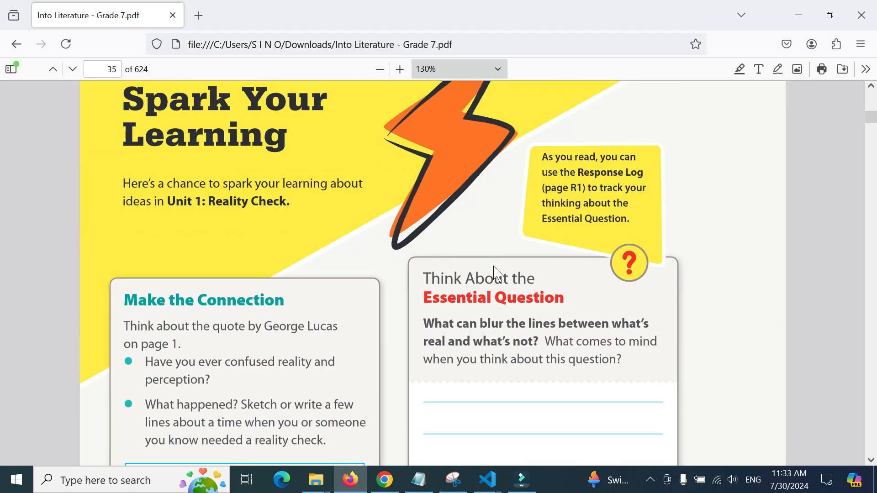
{"action": "scroll", "coordinate": [89, 268], "scroll_direction": "down", "scroll_amount": 3}
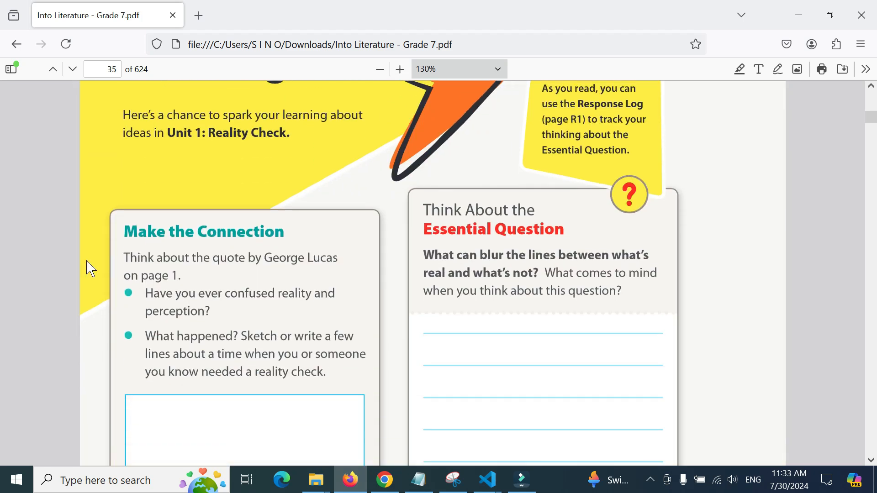
{"action": "scroll", "coordinate": [152, 254], "scroll_direction": "down", "scroll_amount": 3}
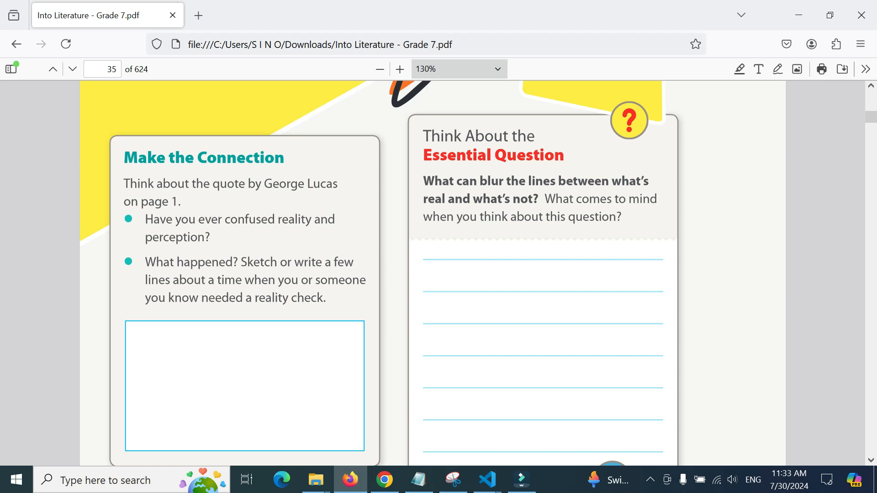
{"action": "left_click_drag", "start_coordinate": [151, 220], "coordinate": [214, 249]}
{"action": "key", "text": "ctrl+c"}
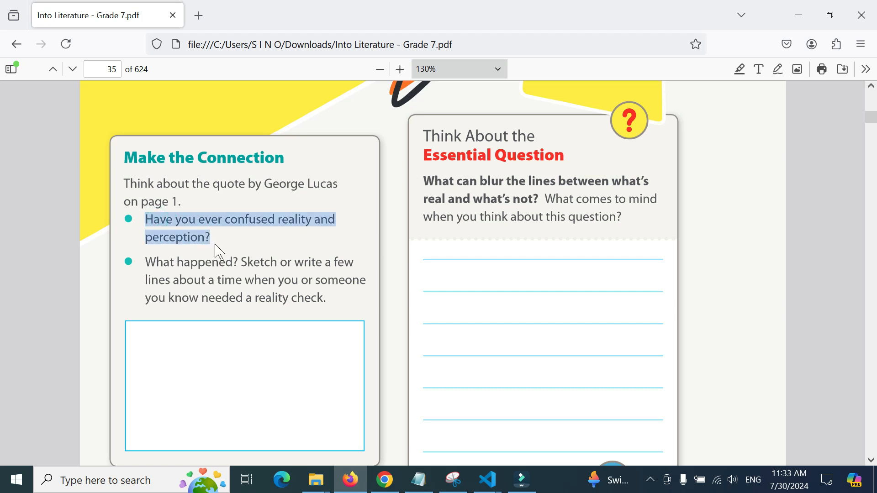
Switch to the Excel workbook in Chrome and paste the copied question into cell A3.
{"action": "left_click", "coordinate": [385, 479]}
{"action": "double_click", "coordinate": [121, 300]}
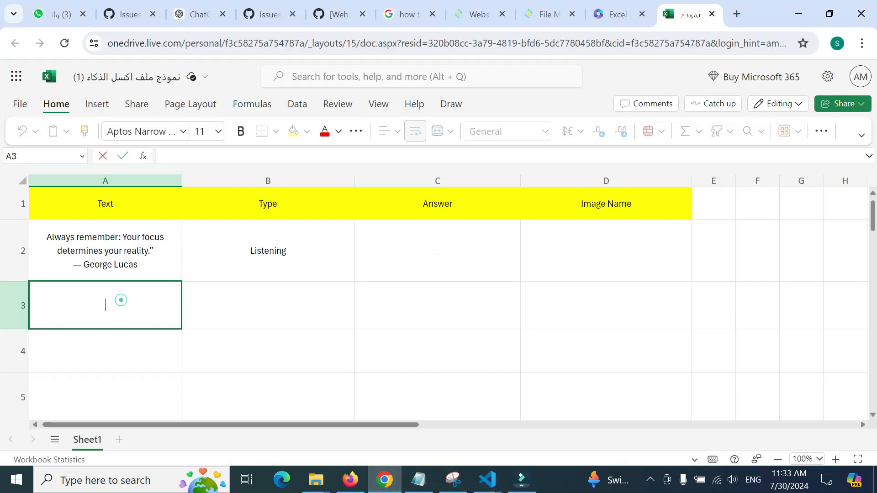
{"action": "key", "text": "ctrl+v"}
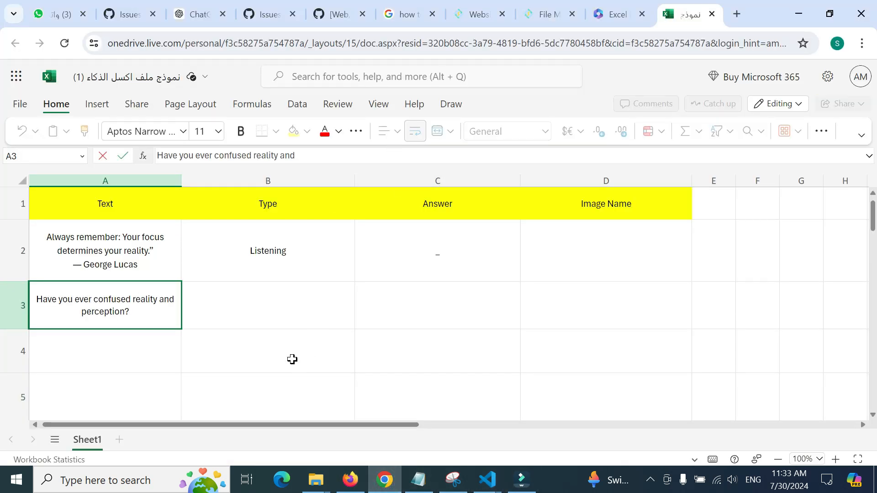
Set the type in cell B3 to Part_speaking and enter an underscore as the answer in cell C3.
{"action": "left_click", "coordinate": [283, 305]}
{"action": "left_click", "coordinate": [362, 289]}
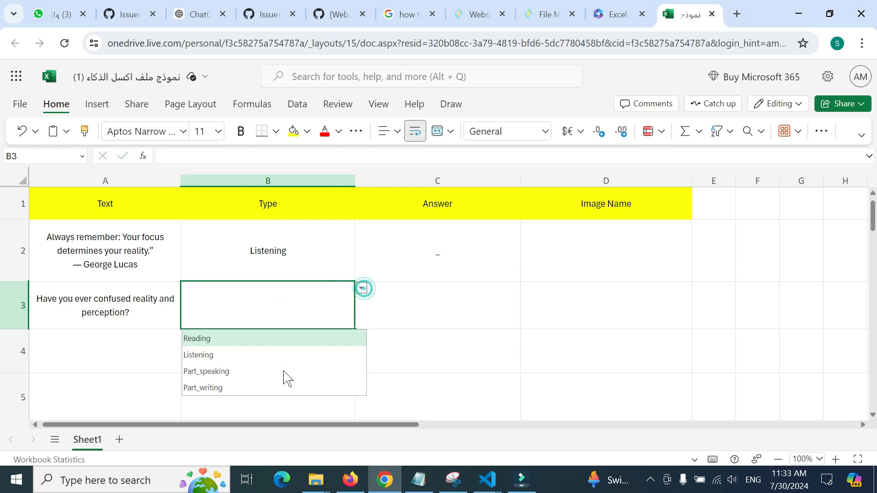
{"action": "left_click", "coordinate": [220, 374]}
{"action": "left_click", "coordinate": [455, 310]}
{"action": "double_click", "coordinate": [455, 310]}
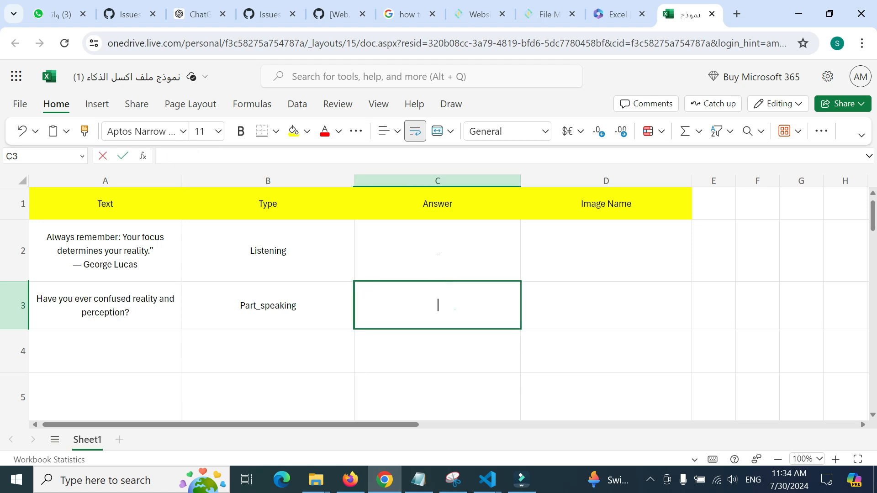
{"action": "type", "text": "_"}
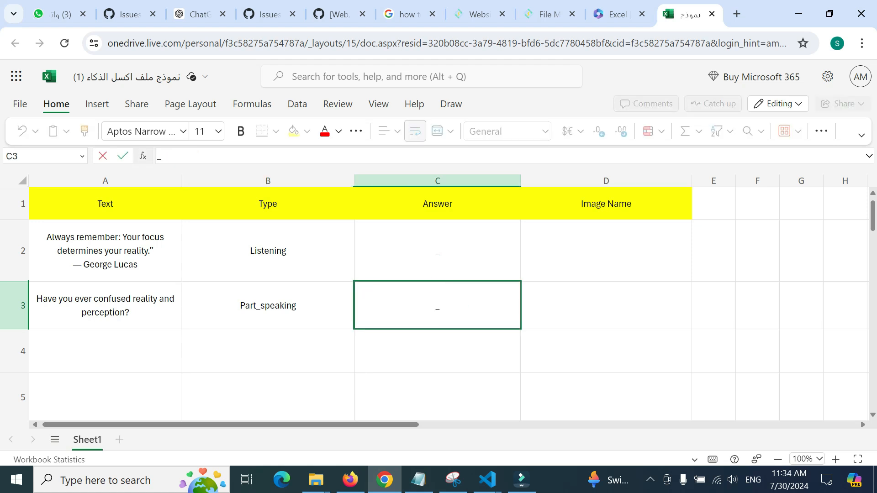
{"action": "left_click", "coordinate": [312, 357]}
{"action": "left_click", "coordinate": [413, 314]}
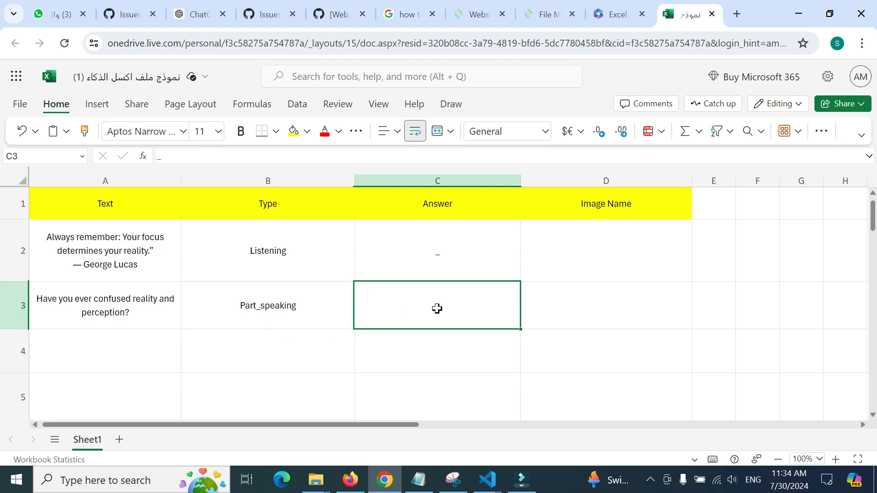
{"action": "left_click", "coordinate": [168, 306]}
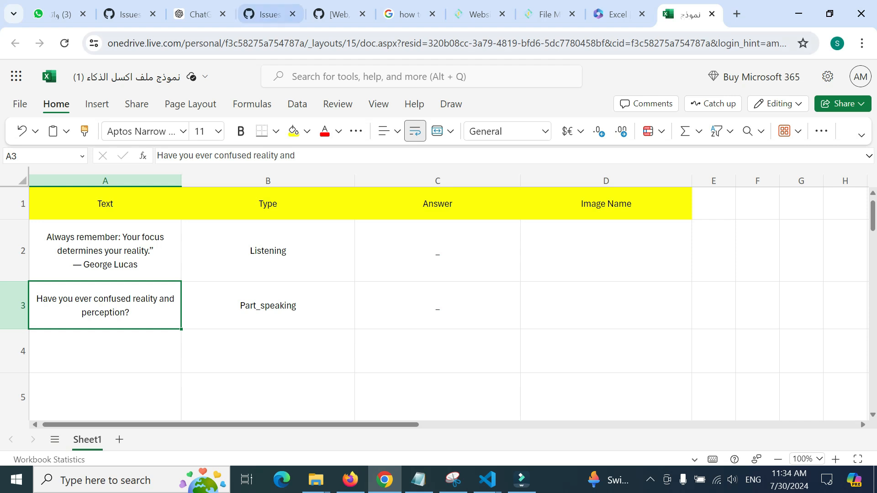
{"action": "left_click", "coordinate": [446, 302]}
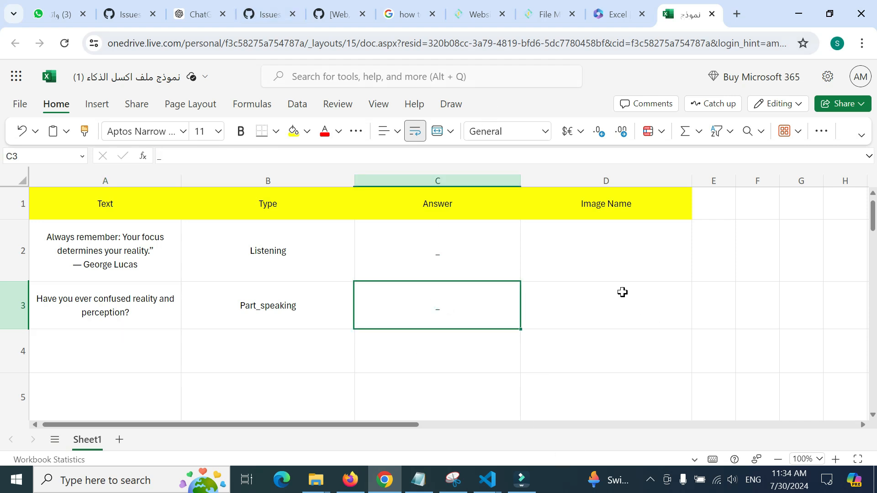
{"action": "left_click", "coordinate": [583, 297]}
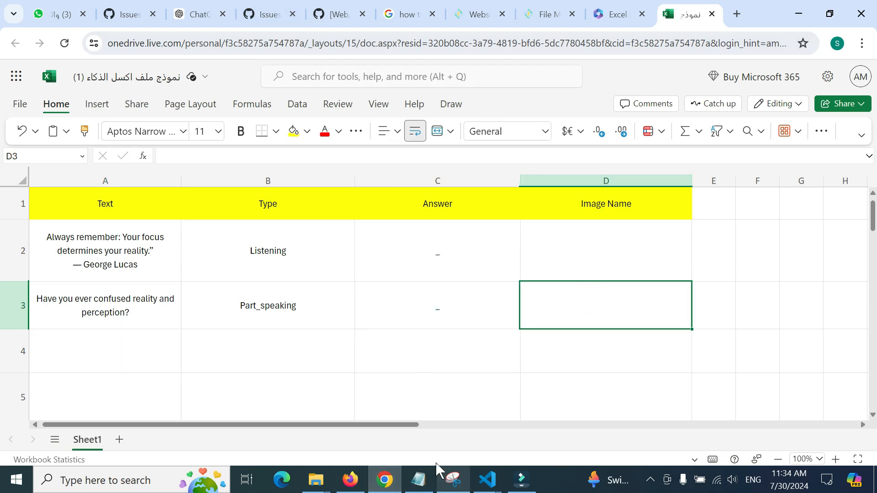
{"action": "left_click", "coordinate": [361, 480]}
{"action": "left_click", "coordinate": [361, 480]}
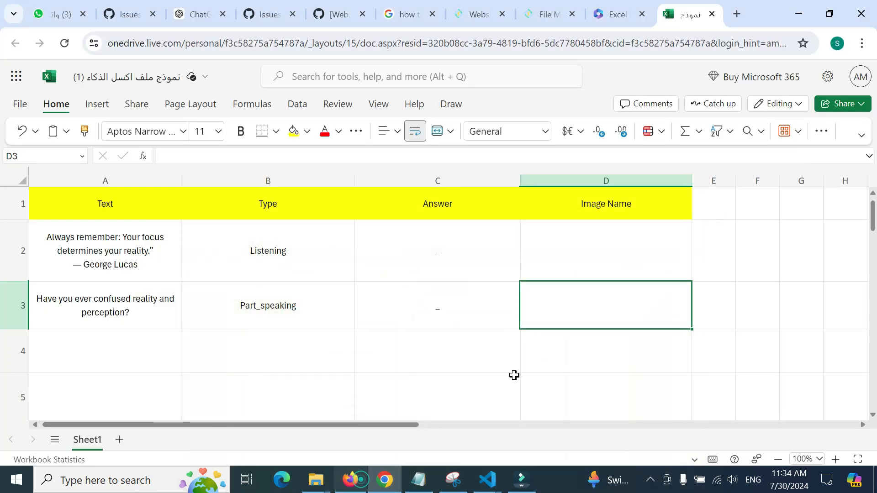
{"action": "double_click", "coordinate": [584, 314]}
Switch to the textbook PDF in Firefox and copy "write a few lines about a time when you or someone you know needed a reality check.".
{"action": "left_click", "coordinate": [139, 348]}
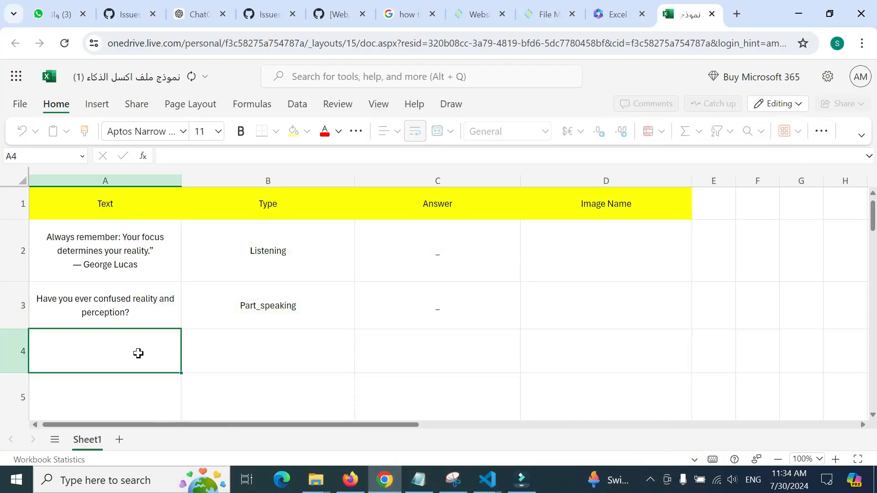
{"action": "left_click", "coordinate": [349, 480]}
{"action": "scroll", "coordinate": [199, 306], "scroll_direction": "down", "scroll_amount": 2}
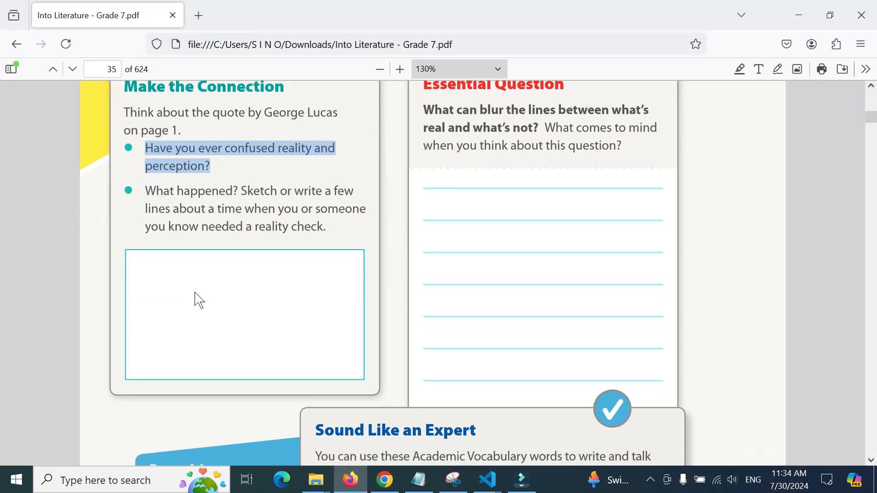
{"action": "scroll", "coordinate": [218, 250], "scroll_direction": "up", "scroll_amount": 2}
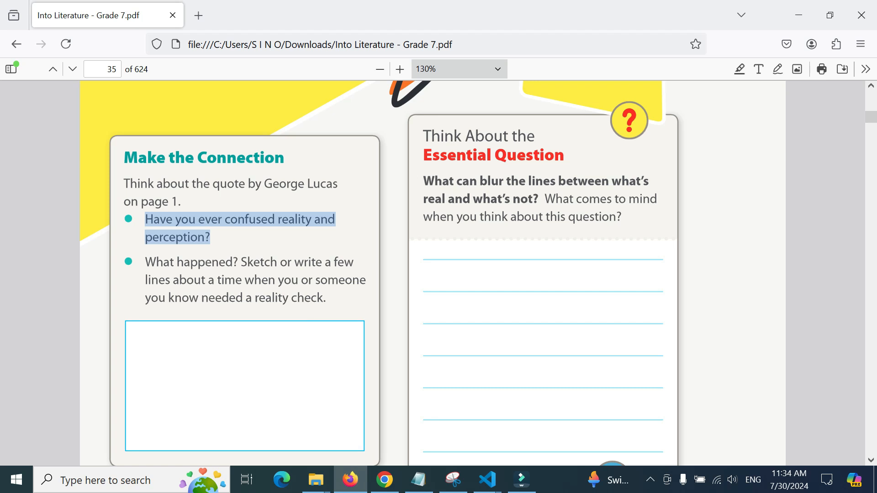
{"action": "left_click_drag", "start_coordinate": [294, 262], "coordinate": [327, 298]}
{"action": "key", "text": "ctrl+c"}
Return to the Excel workbook, paste the copied sentence into cell A4 and end it with a question mark instead of the period.
{"action": "left_click", "coordinate": [798, 15]}
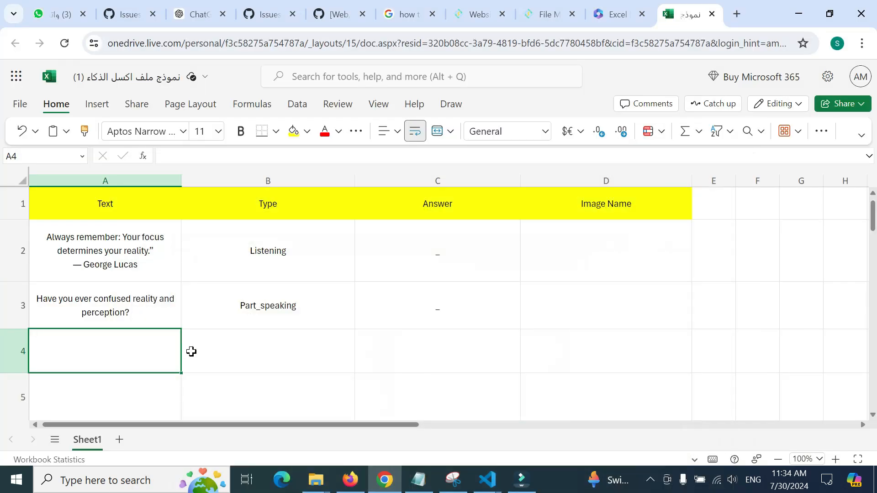
{"action": "double_click", "coordinate": [120, 368]}
{"action": "key", "text": "ctrl+v"}
{"action": "type", "text": "?"}
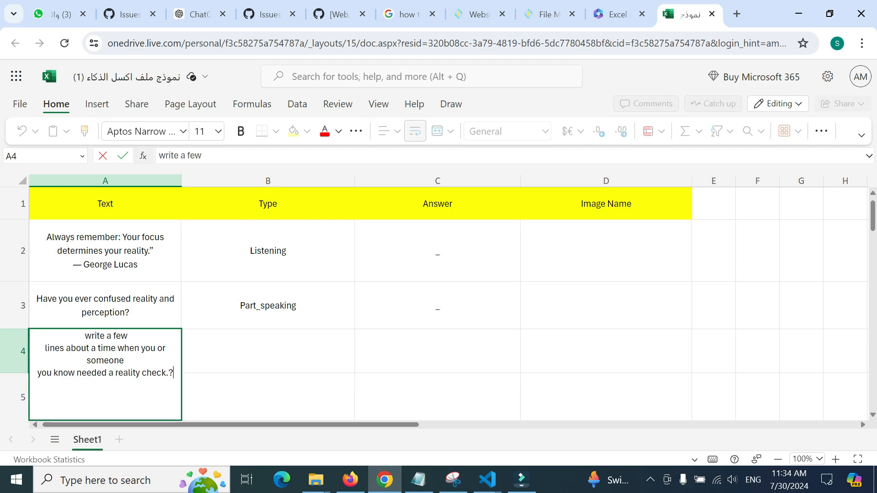
{"action": "left_click", "coordinate": [144, 333]}
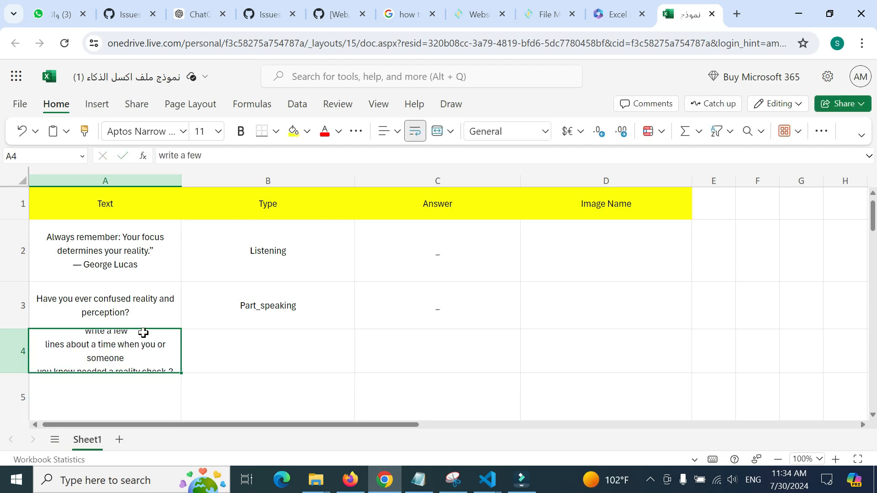
{"action": "double_click", "coordinate": [169, 362]}
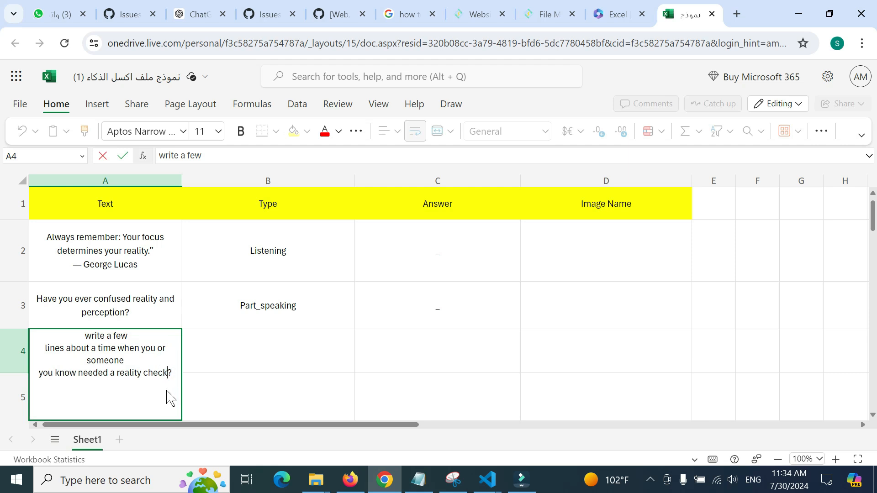
{"action": "left_click", "coordinate": [224, 353]}
{"action": "left_click", "coordinate": [132, 369]}
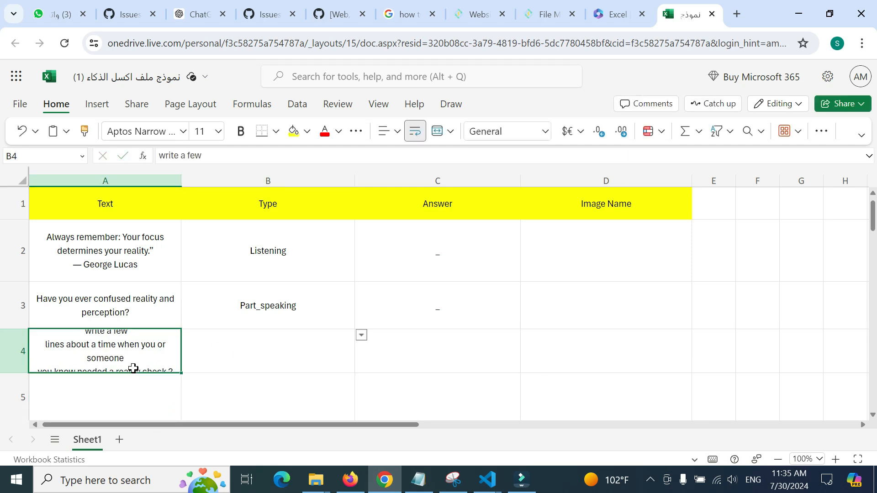
{"action": "left_click", "coordinate": [229, 355]}
{"action": "left_click", "coordinate": [120, 360]}
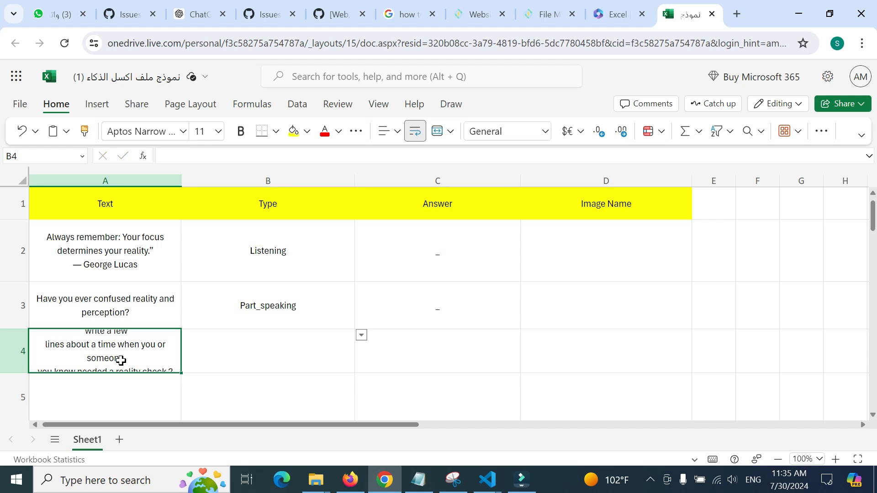
{"action": "double_click", "coordinate": [233, 347]}
{"action": "left_click", "coordinate": [127, 349]}
Set the type in cell B4 to Part_writing for the reality check prompt.
{"action": "left_click", "coordinate": [281, 354]}
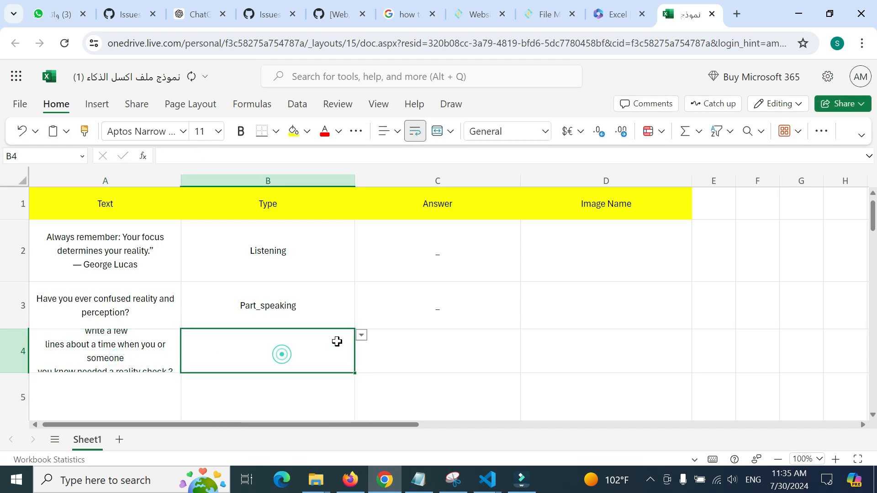
{"action": "left_click", "coordinate": [362, 336]}
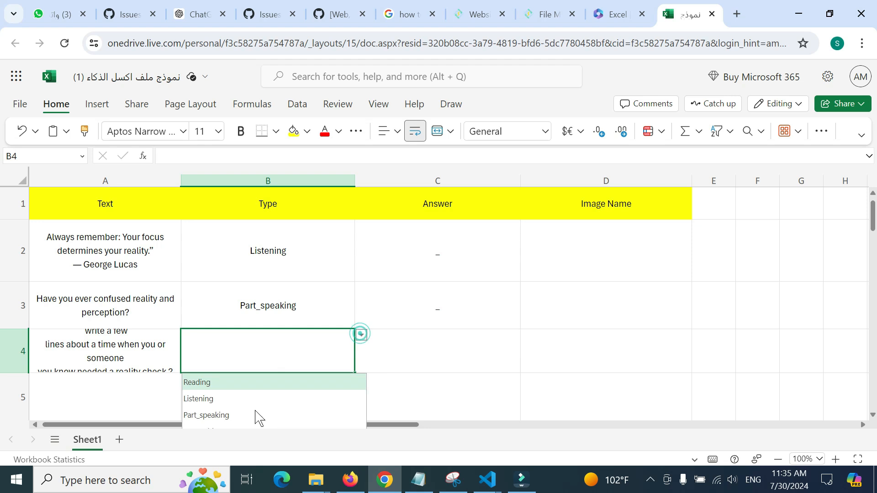
{"action": "left_click", "coordinate": [492, 349]}
{"action": "scroll", "coordinate": [382, 314], "scroll_direction": "down", "scroll_amount": 3}
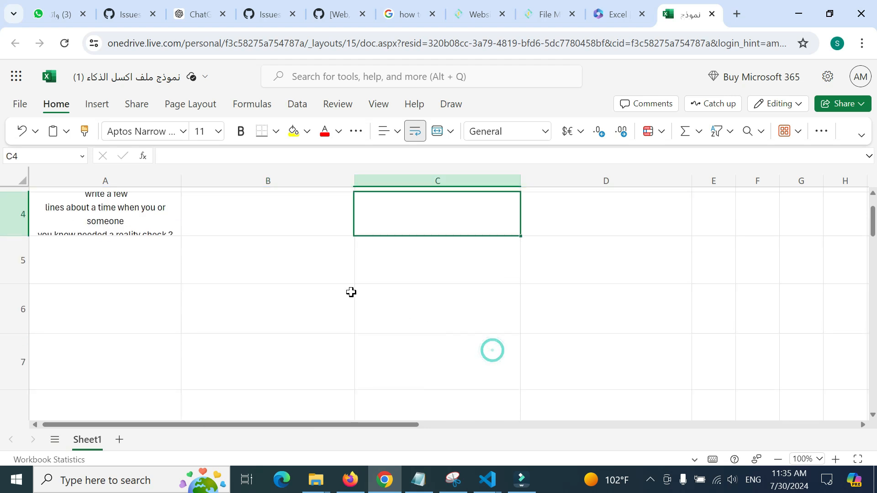
{"action": "left_click", "coordinate": [319, 213]}
{"action": "left_click", "coordinate": [362, 197]}
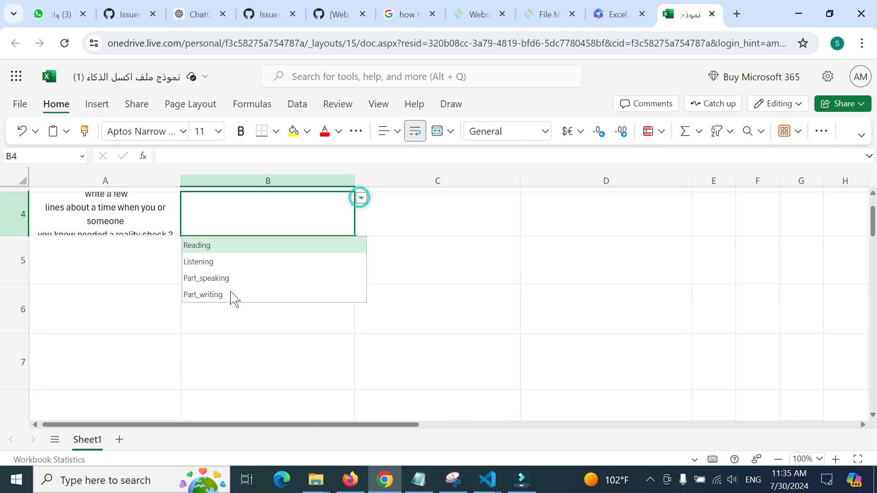
{"action": "left_click", "coordinate": [217, 294]}
Enter an underscore as the answer in cell C4 and select cell A5.
{"action": "scroll", "coordinate": [355, 304], "scroll_direction": "up", "scroll_amount": 1}
{"action": "left_click", "coordinate": [425, 299]}
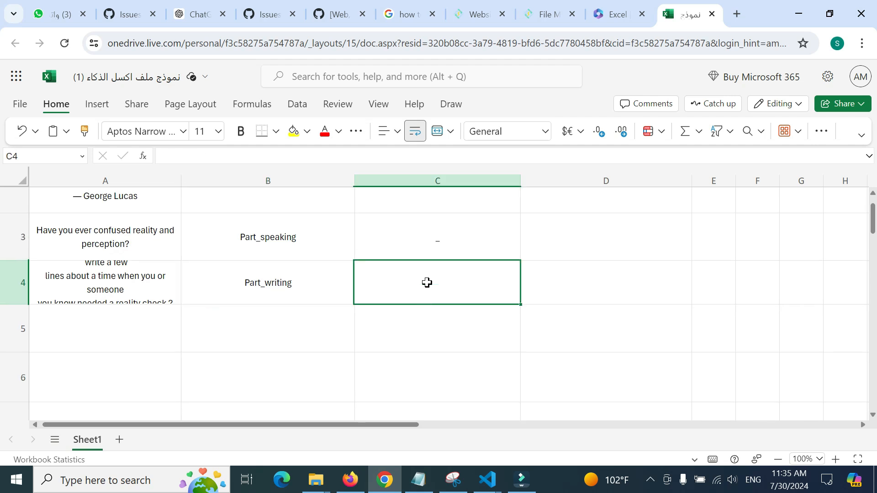
{"action": "double_click", "coordinate": [426, 280]}
{"action": "type", "text": "_"}
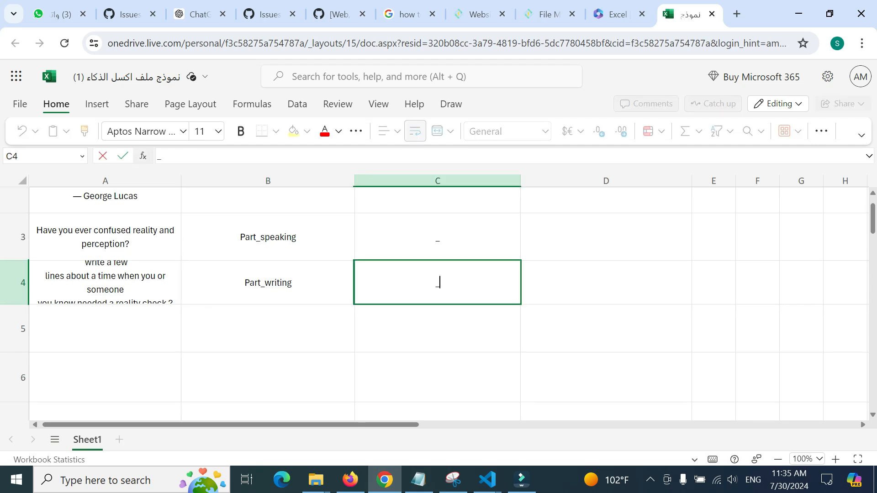
{"action": "left_click", "coordinate": [420, 316]}
{"action": "scroll", "coordinate": [452, 265], "scroll_direction": "up", "scroll_amount": 2}
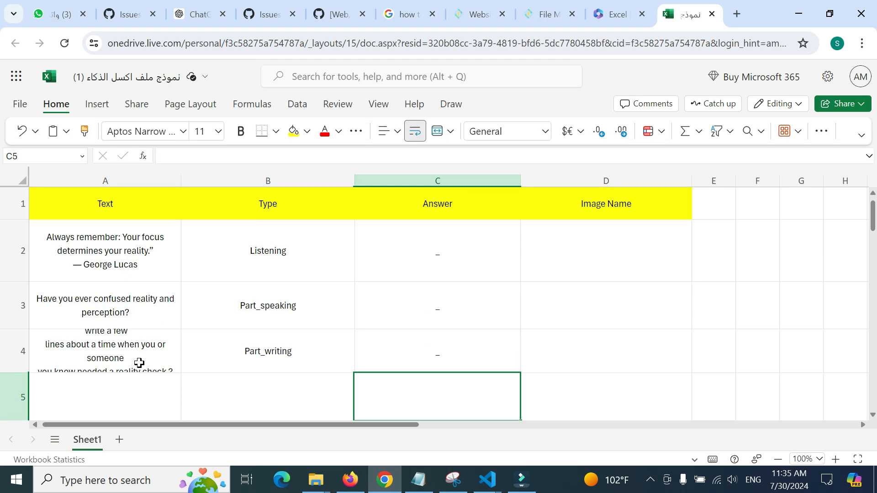
{"action": "left_click", "coordinate": [593, 342]}
{"action": "left_click", "coordinate": [110, 385]}
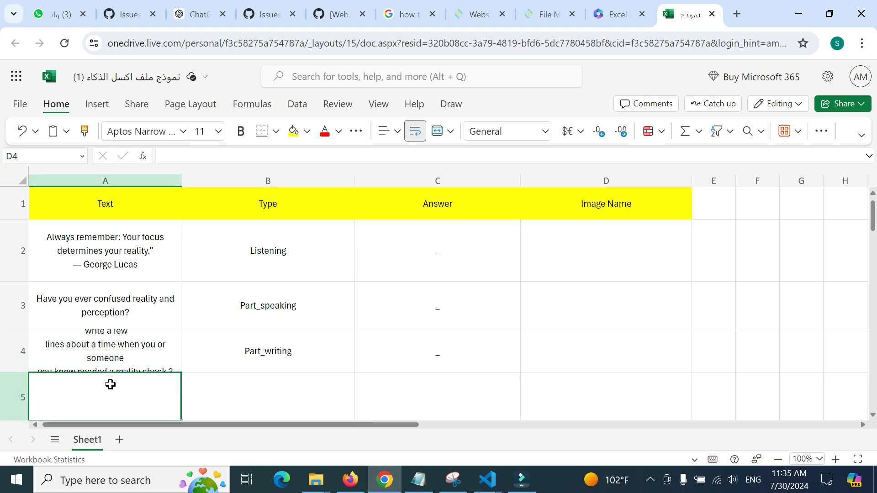
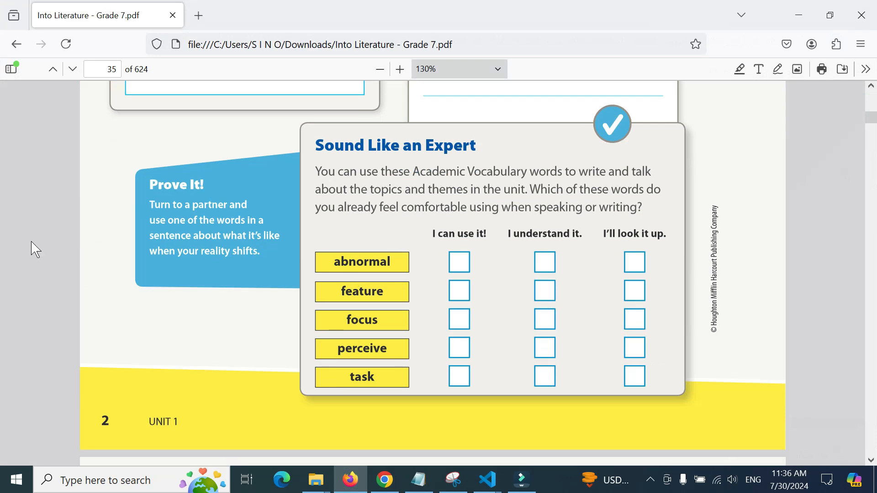
Copy "Which of these words do you already feel comfortable using when speaking or writing?" from the Sound Like an Expert box on PDF page 35.
{"action": "scroll", "coordinate": [497, 199], "scroll_direction": "up", "scroll_amount": 1}
{"action": "scroll", "coordinate": [478, 221], "scroll_direction": "up", "scroll_amount": 1}
{"action": "scroll", "coordinate": [476, 212], "scroll_direction": "down", "scroll_amount": 2}
{"action": "left_click_drag", "start_coordinate": [529, 189], "coordinate": [650, 213]}
{"action": "key", "text": "ctrl+c"}
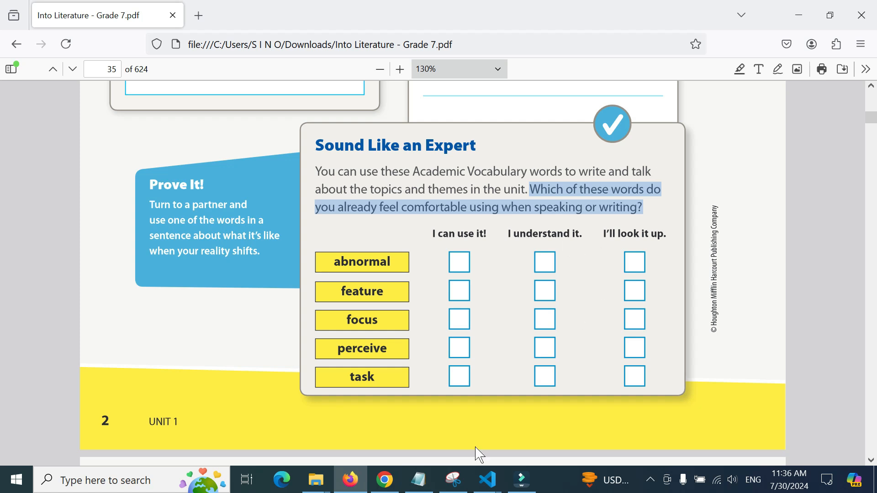
Switch to the Excel workbook in Chrome and paste the copied vocabulary question into cell A6.
{"action": "left_click", "coordinate": [385, 480]}
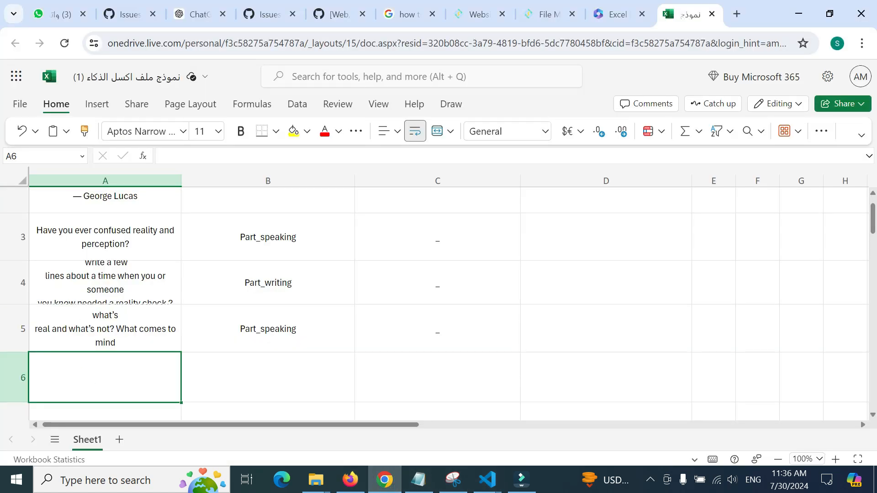
{"action": "double_click", "coordinate": [89, 378]}
{"action": "key", "text": "ctrl+v"}
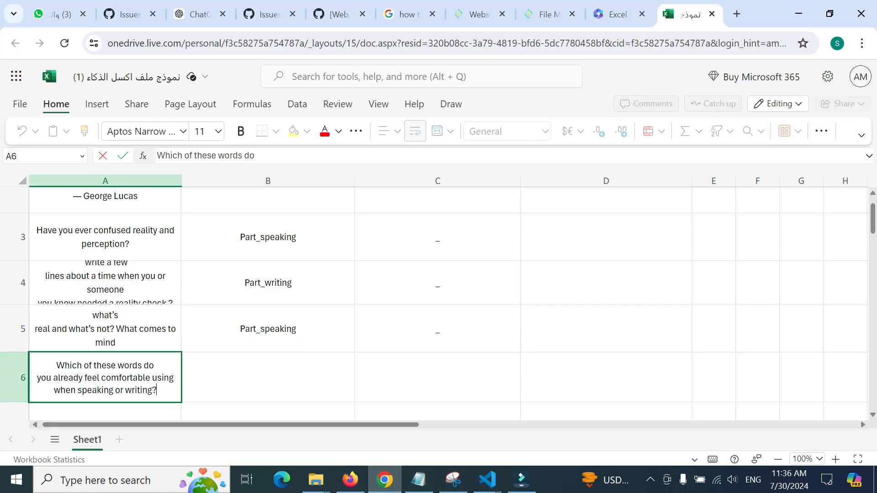
Set the type in cell B6 to Part_speaking and enter an underscore as the answer in cell C6.
{"action": "left_click", "coordinate": [241, 370]}
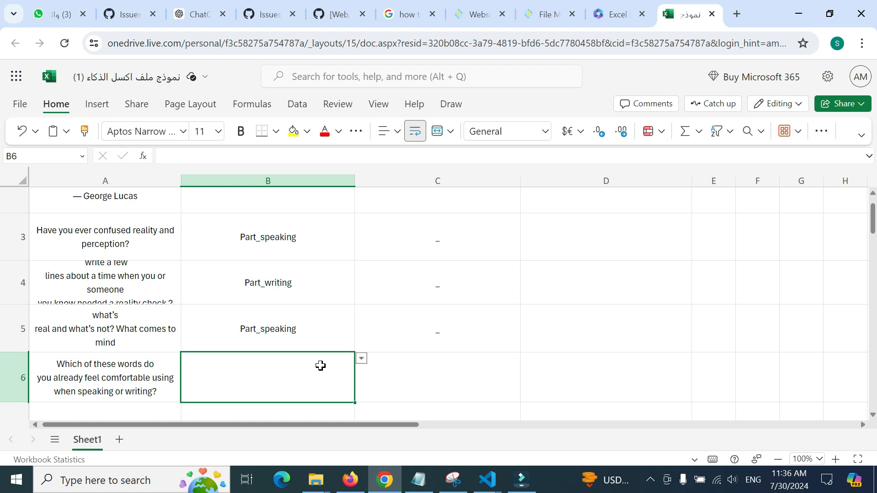
{"action": "left_click", "coordinate": [361, 361]}
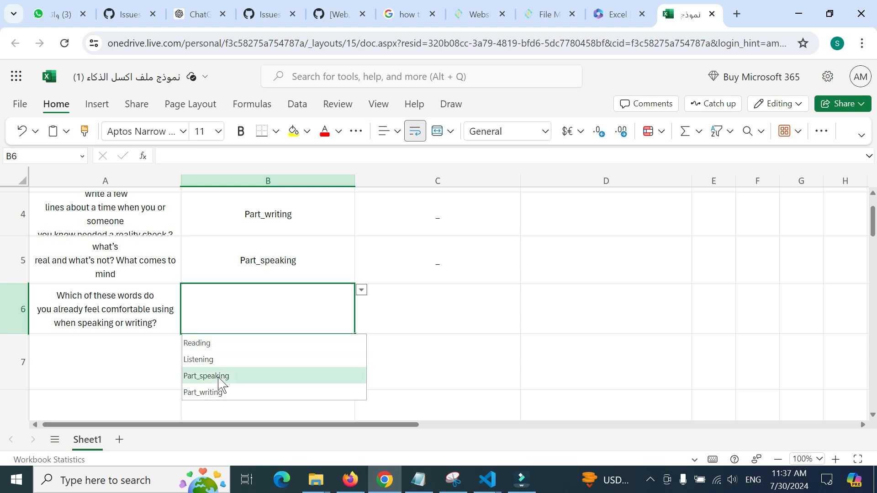
{"action": "left_click", "coordinate": [210, 377]}
{"action": "left_click", "coordinate": [388, 305]}
{"action": "left_click", "coordinate": [333, 301]}
{"action": "left_click", "coordinate": [417, 292]}
{"action": "type", "text": "_"}
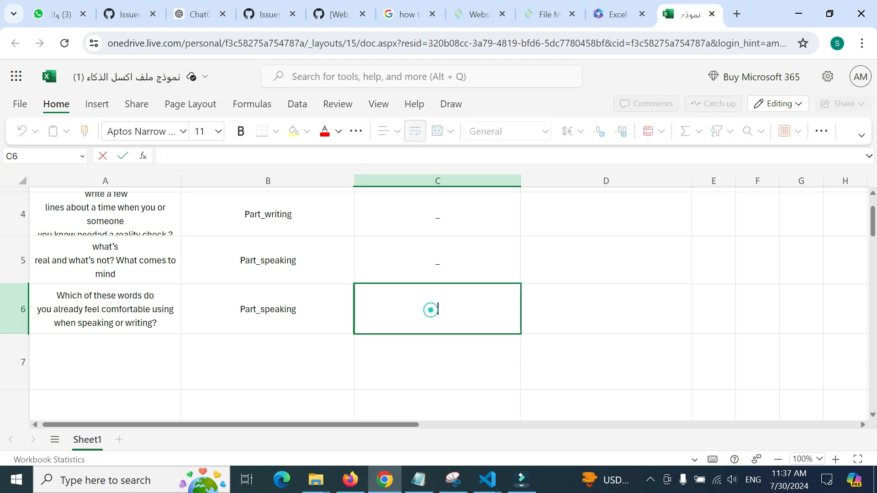
{"action": "left_click", "coordinate": [419, 355]}
{"action": "left_click", "coordinate": [431, 307]}
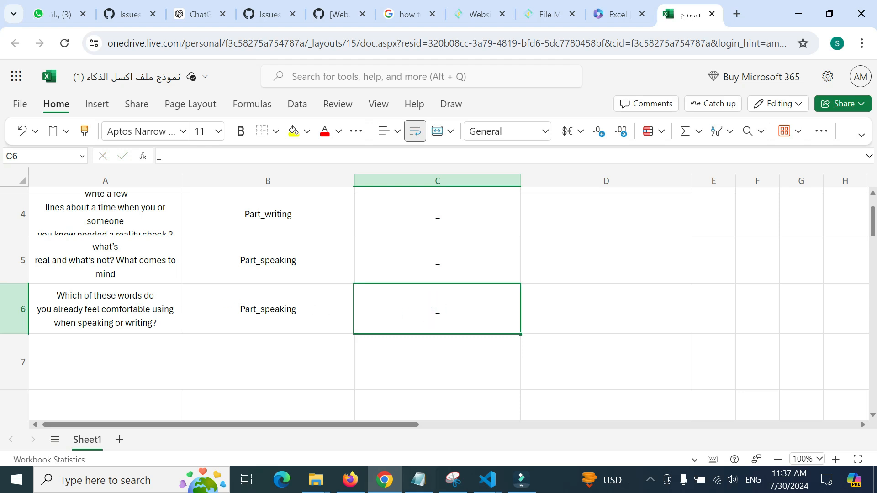
{"action": "left_click", "coordinate": [482, 479]}
{"action": "left_click", "coordinate": [350, 479]}
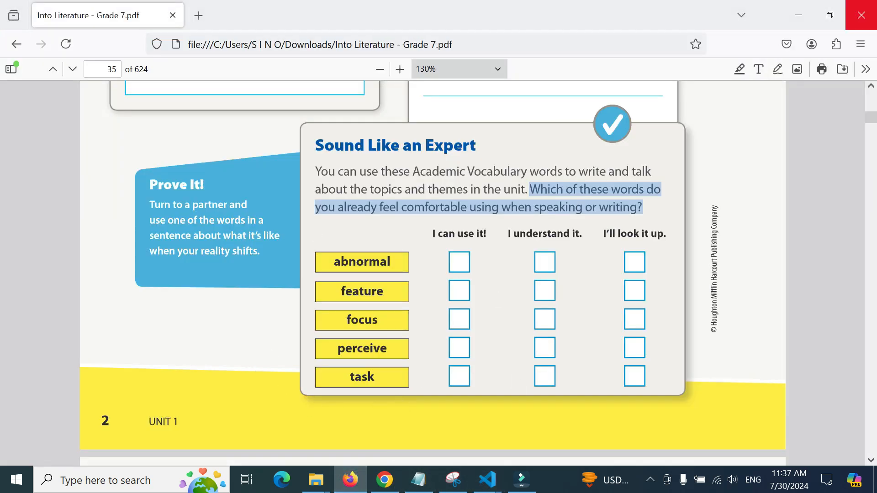
{"action": "left_click", "coordinate": [799, 15]}
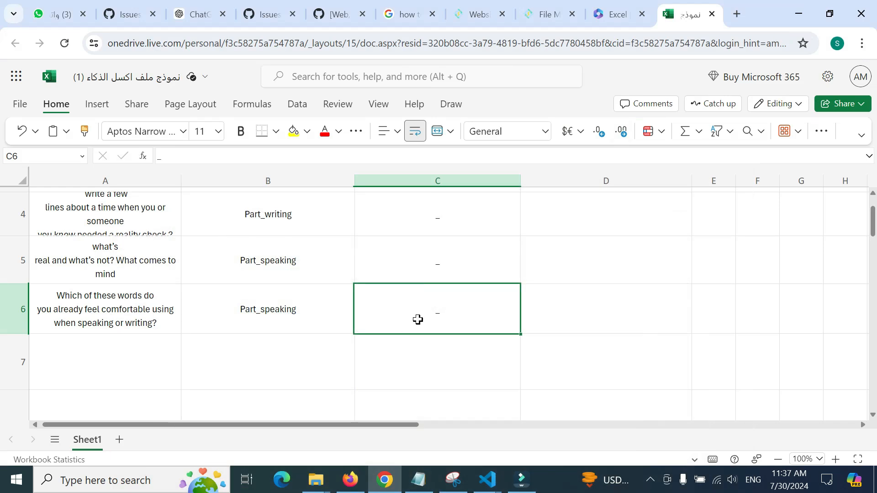
Switch to the PDF in Firefox and capture the five vocabulary words from abnormal to task on page 35 with Snipping Tool.
{"action": "left_click", "coordinate": [344, 483]}
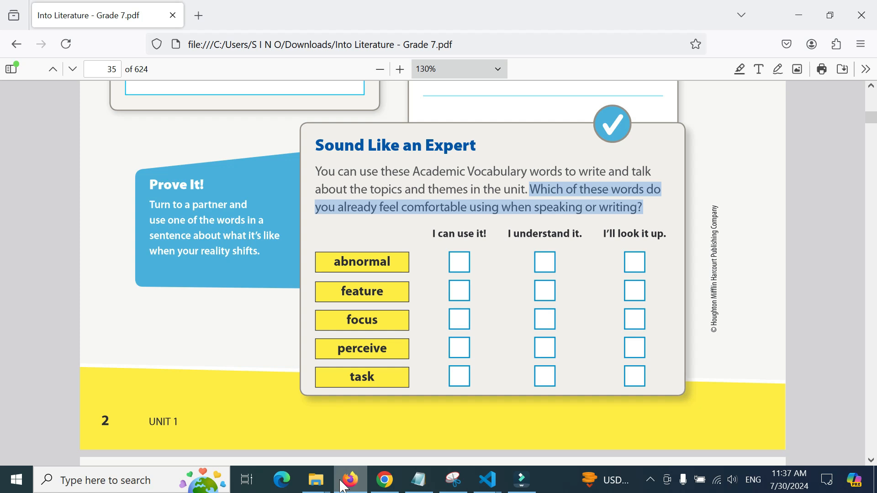
{"action": "left_click", "coordinate": [345, 484]}
{"action": "left_click", "coordinate": [563, 303]}
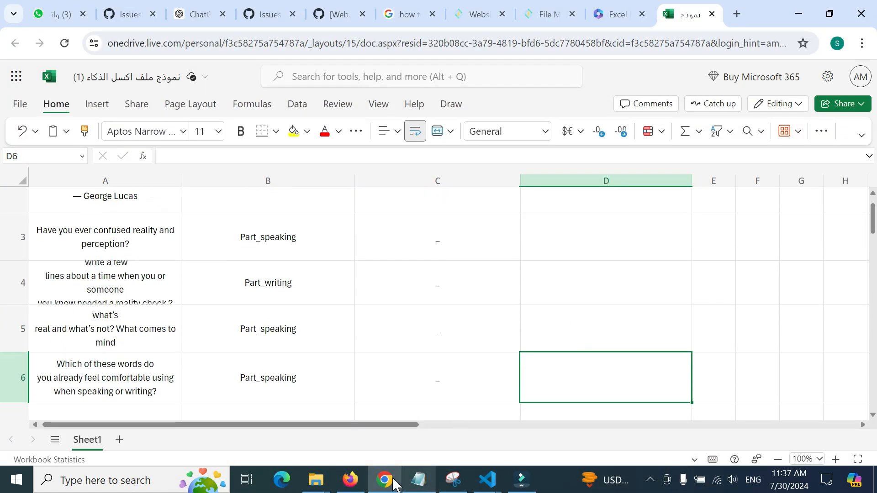
{"action": "left_click", "coordinate": [351, 480]}
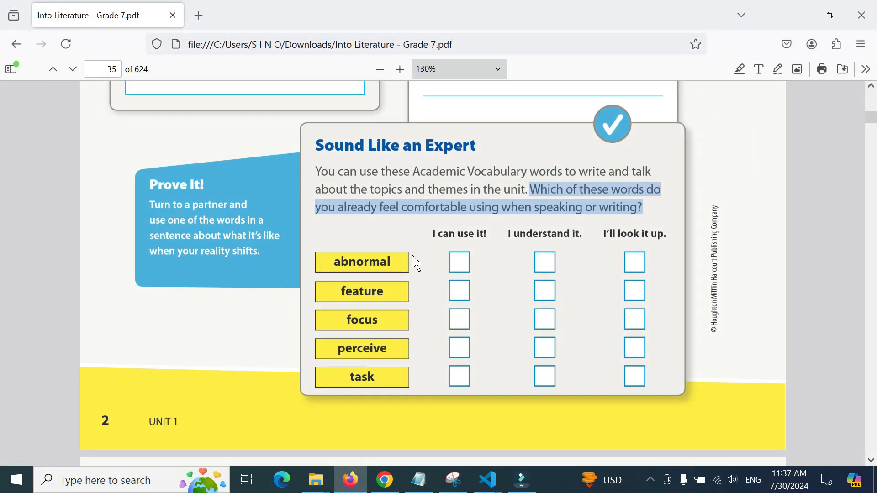
{"action": "left_click", "coordinate": [105, 481]}
{"action": "type", "text": "snipping"}
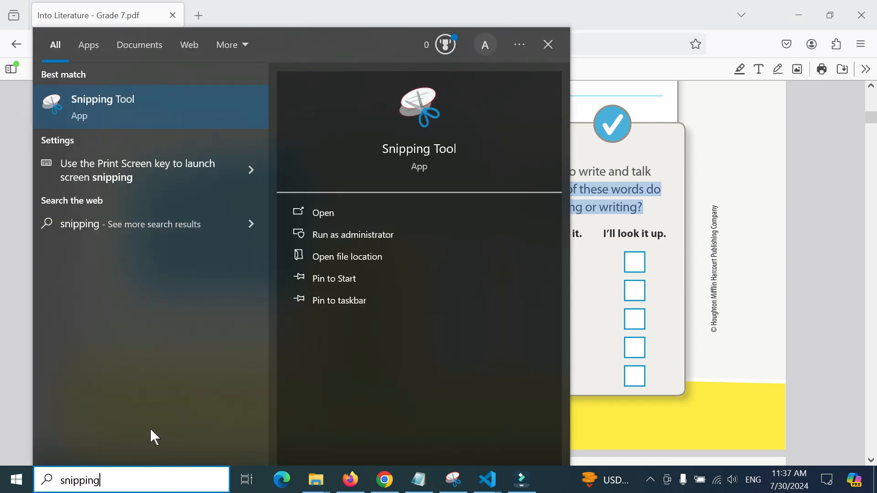
{"action": "left_click", "coordinate": [173, 107]}
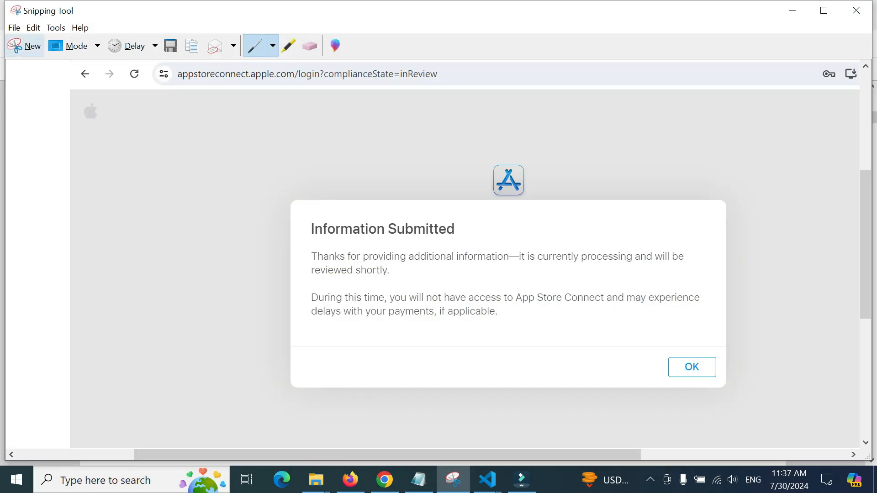
{"action": "left_click", "coordinate": [24, 51]}
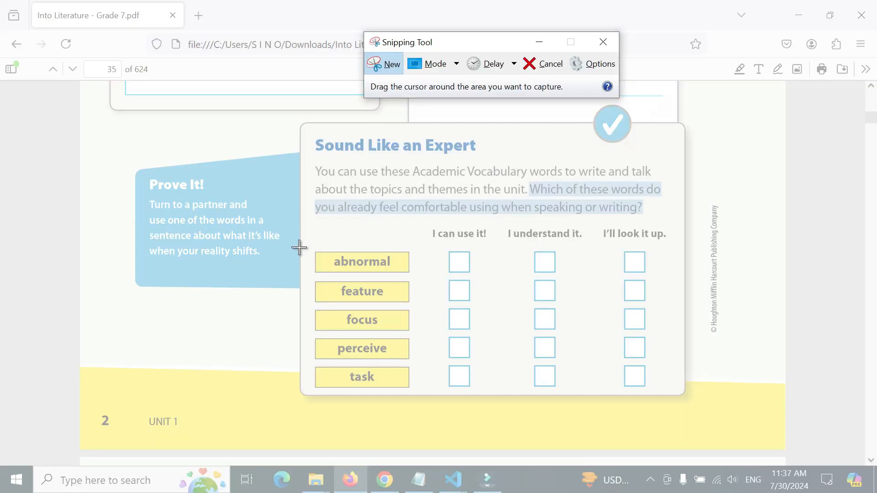
{"action": "left_click_drag", "start_coordinate": [301, 244], "coordinate": [424, 396]}
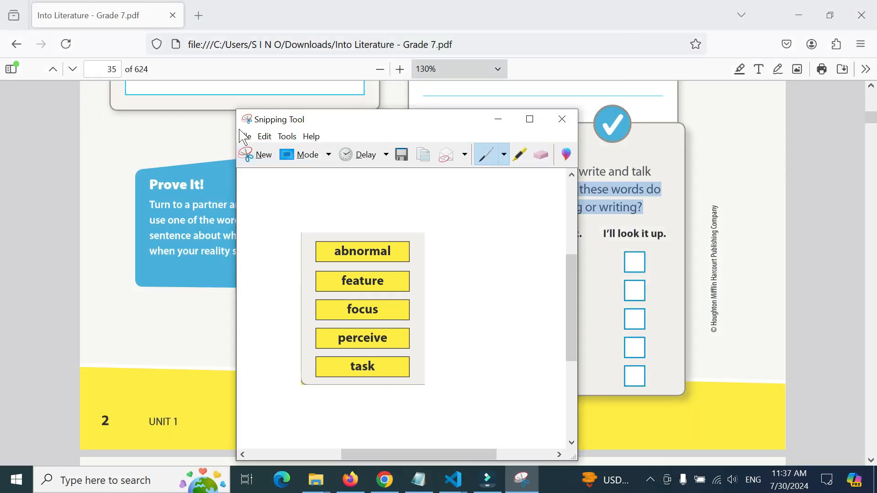
Try to save the vocabulary snip in Downloads as english-g7-1.PNG, declining to replace the existing file.
{"action": "left_click", "coordinate": [243, 136]}
{"action": "left_click", "coordinate": [272, 170]}
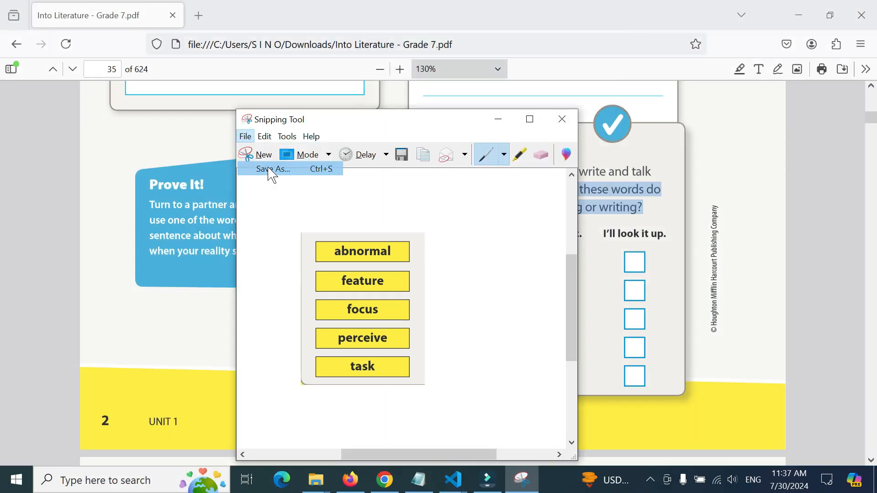
{"action": "left_click", "coordinate": [361, 311]}
{"action": "left_click_drag", "start_coordinate": [360, 311], "coordinate": [267, 315]}
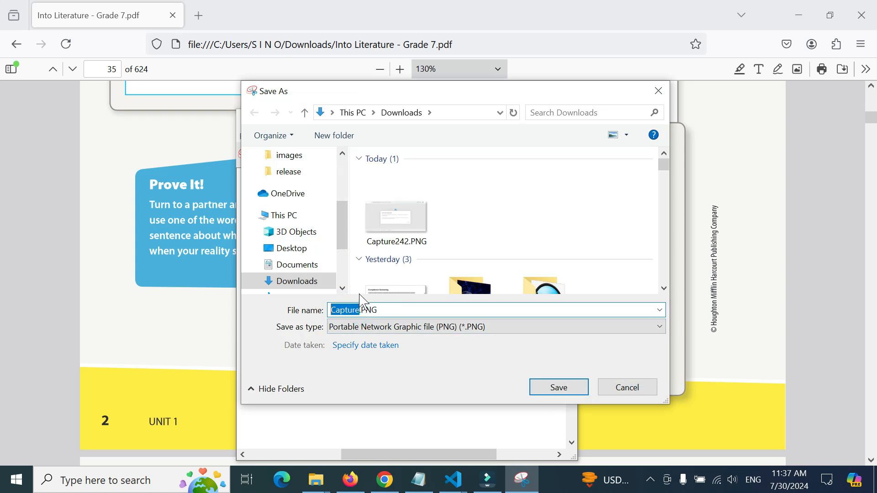
{"action": "type", "text": "eng"}
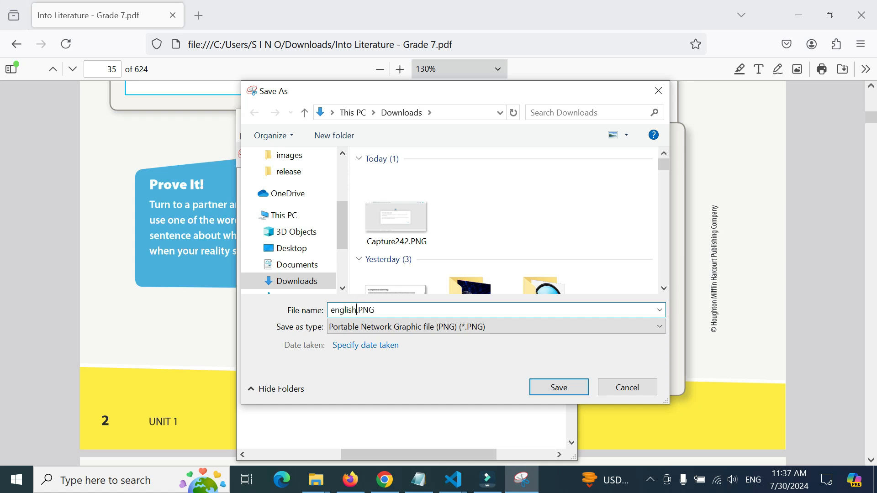
{"action": "type", "text": "lish-g7"}
{"action": "type", "text": "-1"}
{"action": "left_click", "coordinate": [550, 390]}
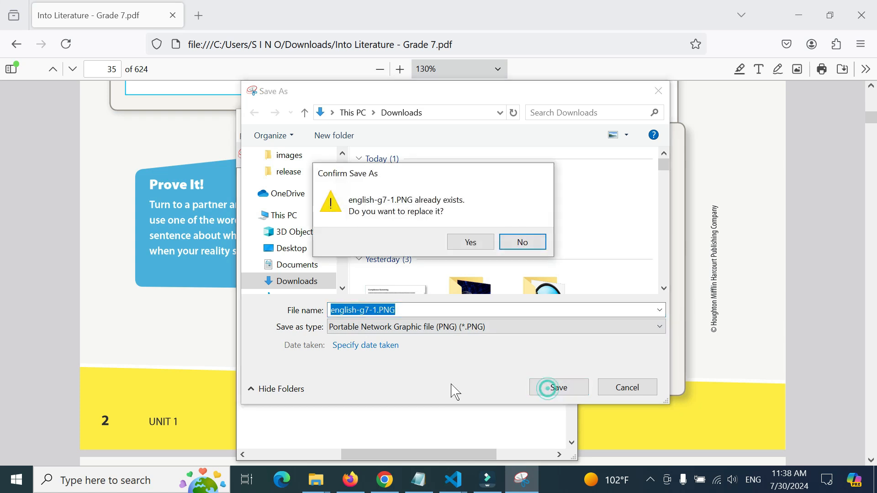
{"action": "left_click", "coordinate": [522, 245]}
Change the snip's file name to english-g7-2.PNG and look for the existing english-g7-1.PNG among the Downloads files.
{"action": "left_click", "coordinate": [377, 310]}
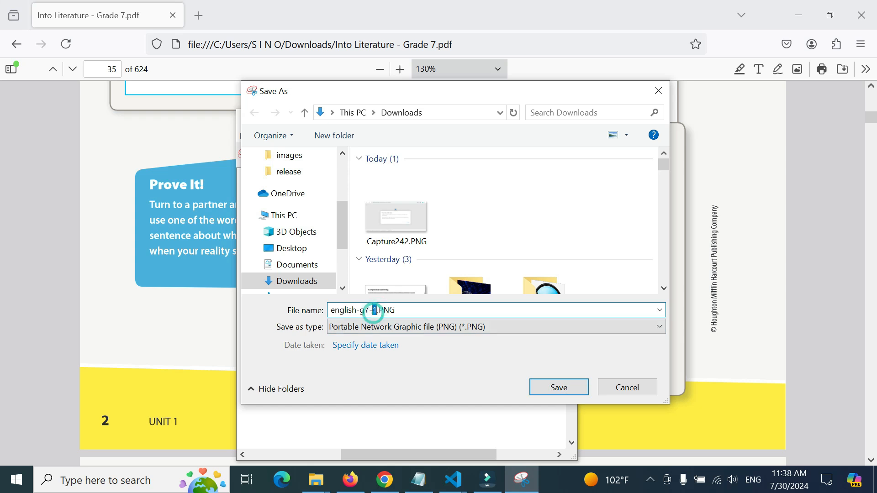
{"action": "key", "text": "BackSpace"}
{"action": "type", "text": "2"}
{"action": "scroll", "coordinate": [482, 235], "scroll_direction": "down", "scroll_amount": 5}
{"action": "scroll", "coordinate": [479, 228], "scroll_direction": "down", "scroll_amount": 3}
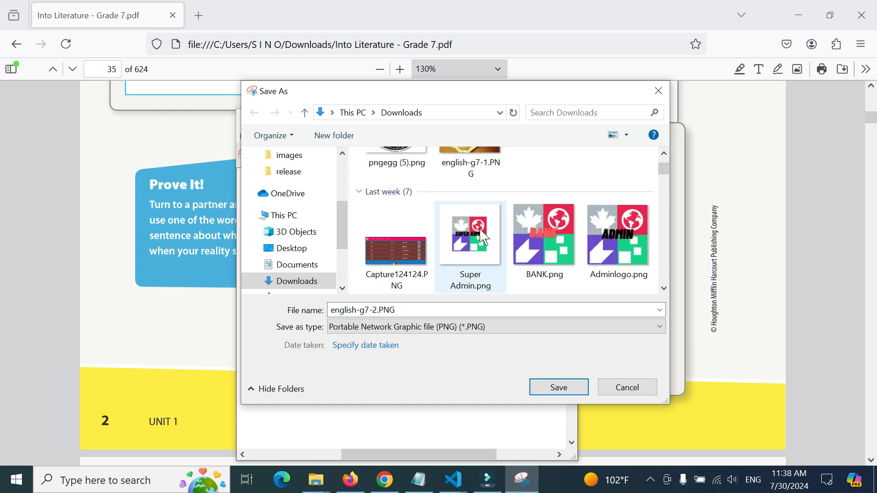
Delete the existing english-g7-1.PNG from Downloads and try to save the snip under that name, declining replacement.
{"action": "left_click", "coordinate": [475, 169]}
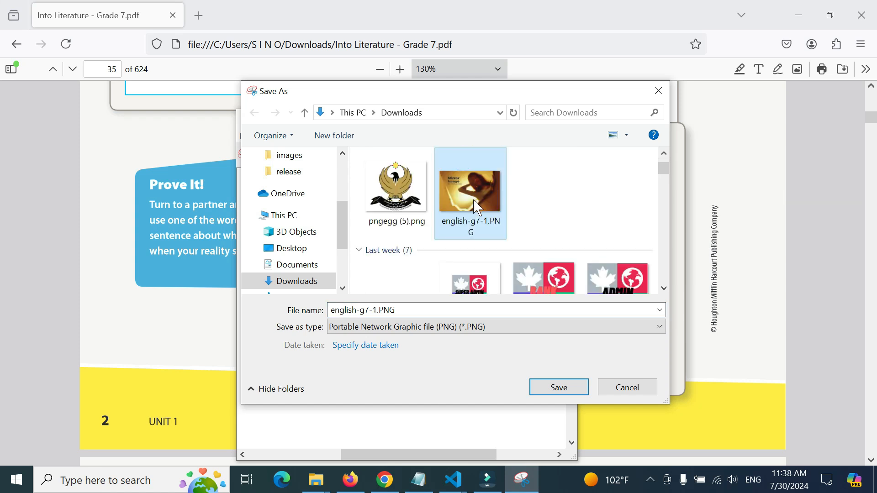
{"action": "key", "text": "Delete"}
{"action": "left_click", "coordinate": [456, 305]}
{"action": "left_click", "coordinate": [429, 308]}
{"action": "left_click", "coordinate": [550, 384]}
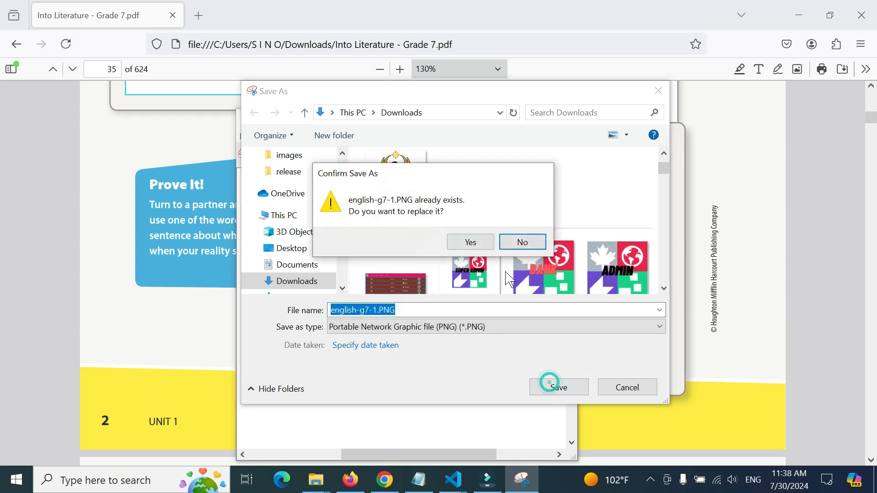
{"action": "left_click", "coordinate": [524, 240]}
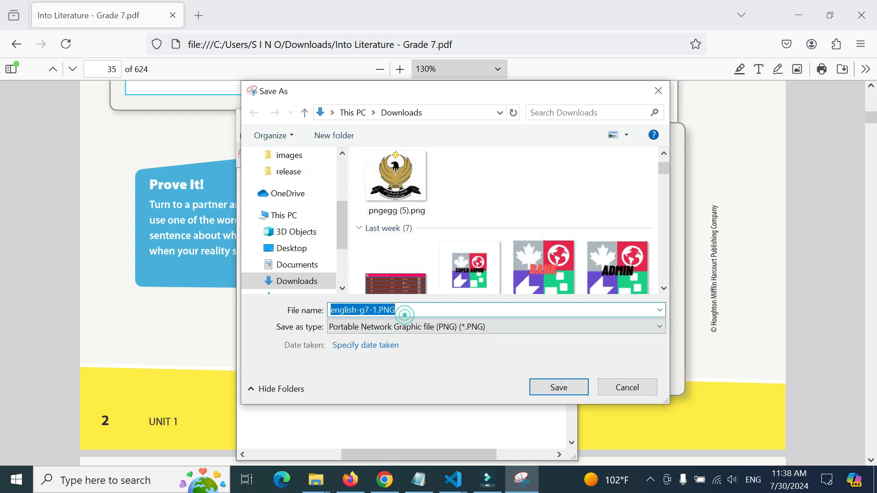
{"action": "left_click", "coordinate": [396, 310]}
Check the Downloads file list for any remaining english-g7-1.PNG and cancel the save.
{"action": "scroll", "coordinate": [441, 249], "scroll_direction": "up", "scroll_amount": 3}
{"action": "scroll", "coordinate": [438, 234], "scroll_direction": "up", "scroll_amount": 2}
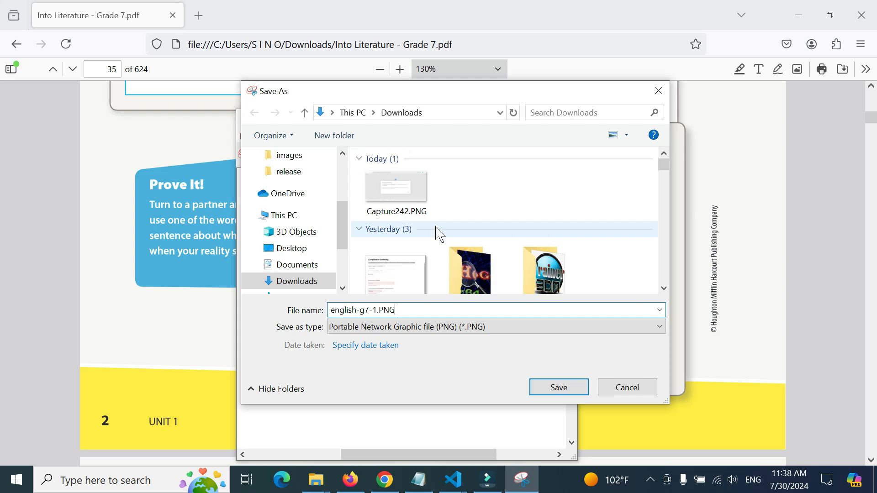
{"action": "scroll", "coordinate": [439, 234], "scroll_direction": "down", "scroll_amount": 2}
{"action": "scroll", "coordinate": [439, 233], "scroll_direction": "down", "scroll_amount": 2}
{"action": "scroll", "coordinate": [440, 234], "scroll_direction": "down", "scroll_amount": 2}
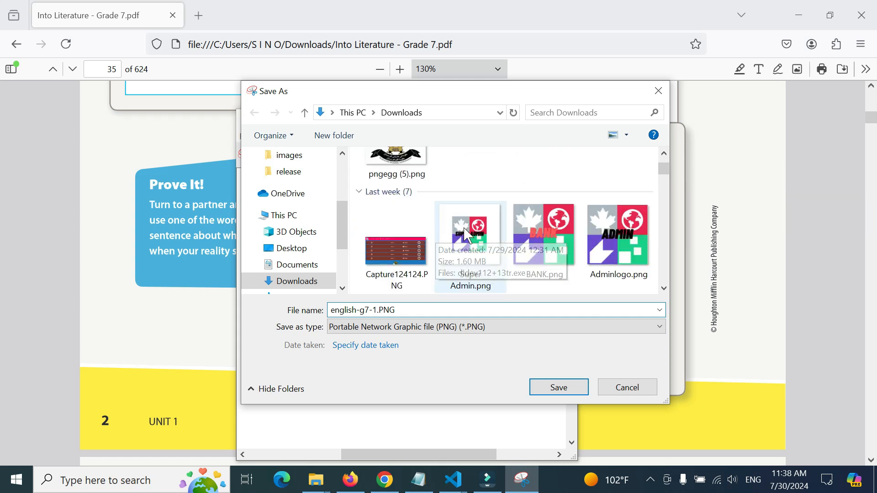
{"action": "left_click", "coordinate": [626, 387]}
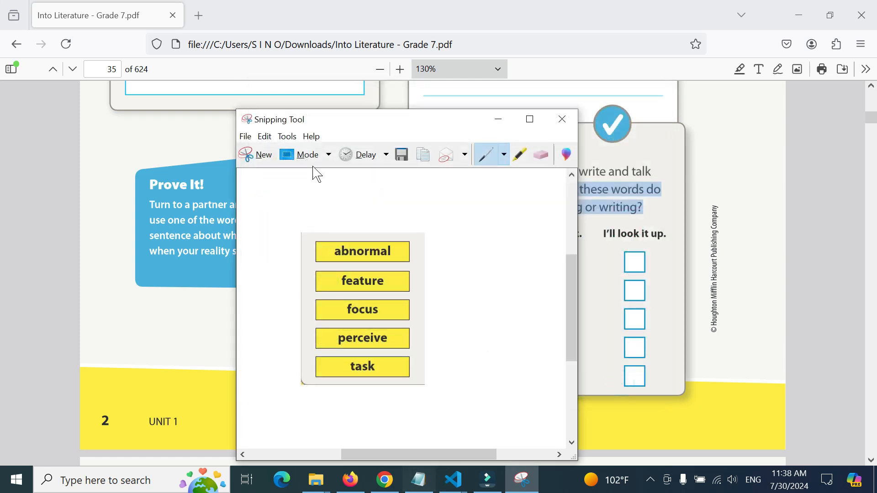
Save the vocabulary snip in Downloads as english-g7-1.PNG and minimize Snipping Tool.
{"action": "left_click", "coordinate": [245, 136]}
{"action": "left_click", "coordinate": [271, 169]}
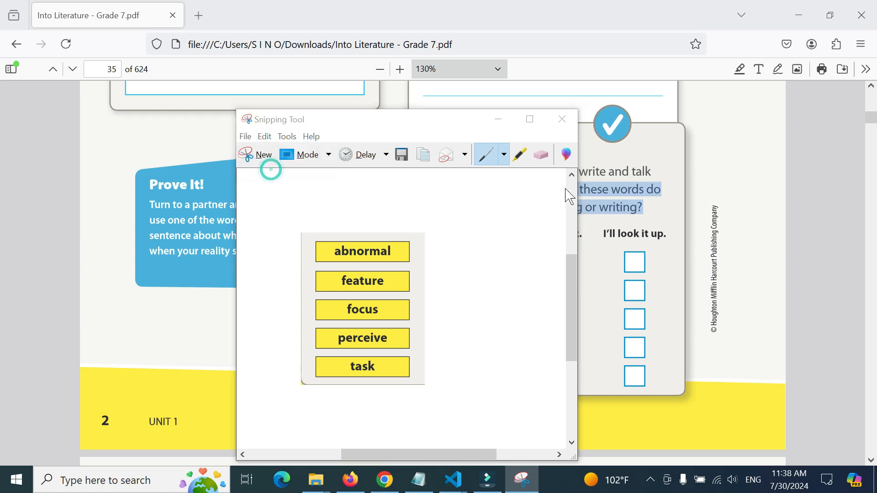
{"action": "scroll", "coordinate": [368, 219], "scroll_direction": "down", "scroll_amount": 2}
{"action": "left_click", "coordinate": [356, 310]}
{"action": "double_click", "coordinate": [357, 310]}
{"action": "type", "text": "english-g7-1.PNG"}
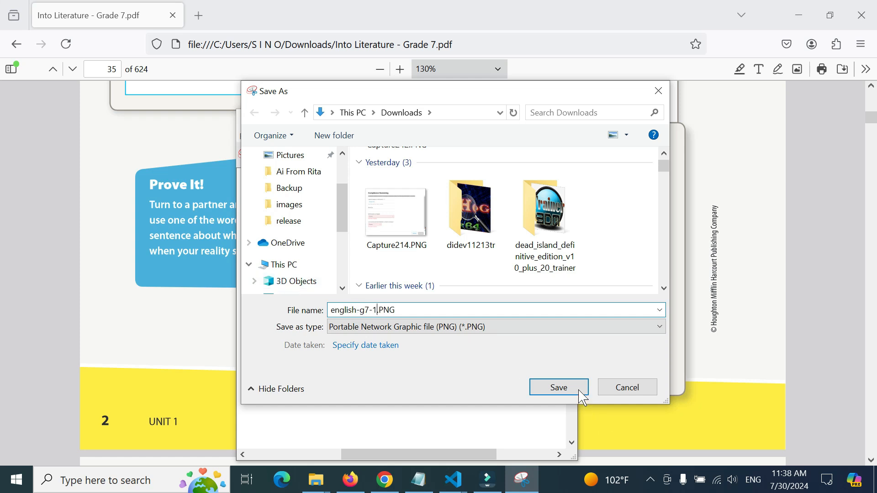
{"action": "left_click", "coordinate": [560, 387]}
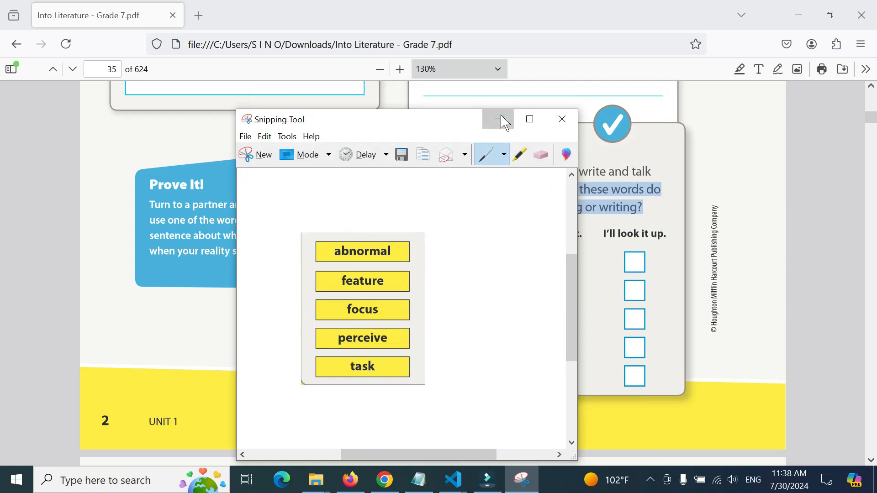
{"action": "left_click", "coordinate": [499, 120]}
Switch to the Excel workbook in Chrome and enter english-g7-1.jpg as the image name in cell D6.
{"action": "left_click", "coordinate": [394, 485]}
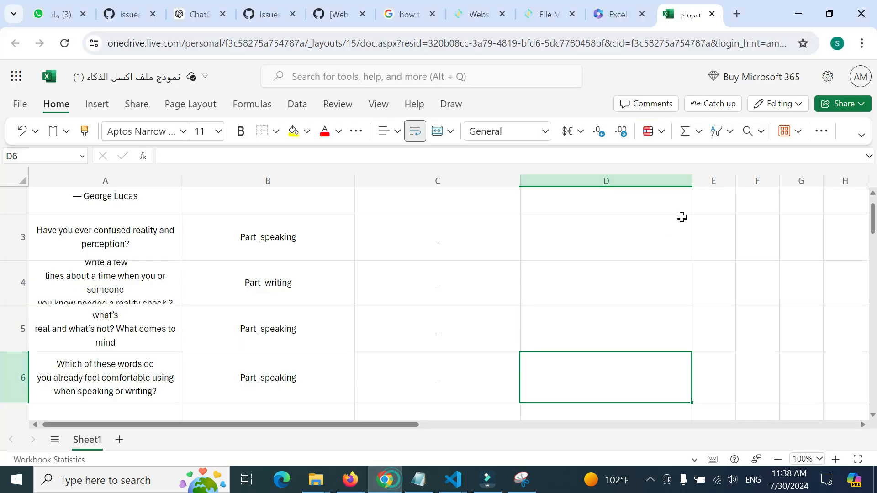
{"action": "double_click", "coordinate": [607, 392]}
{"action": "type", "text": "english-g7-"}
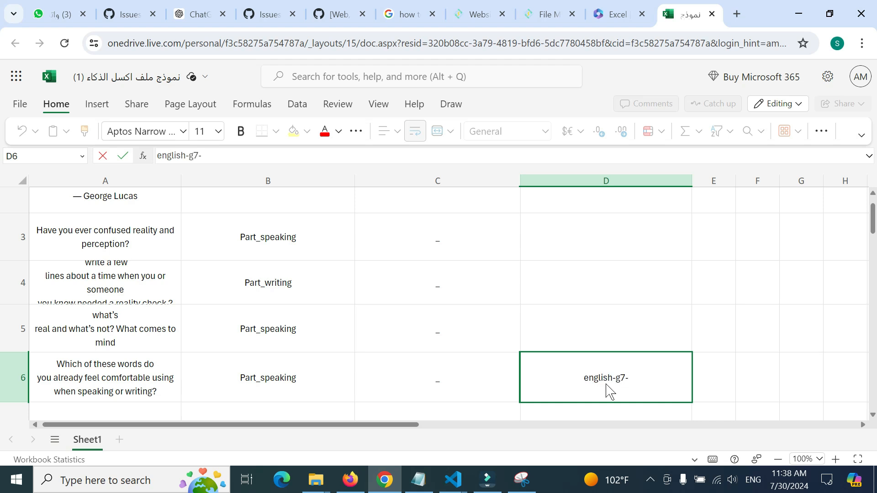
{"action": "type", "text": "1.jpg"}
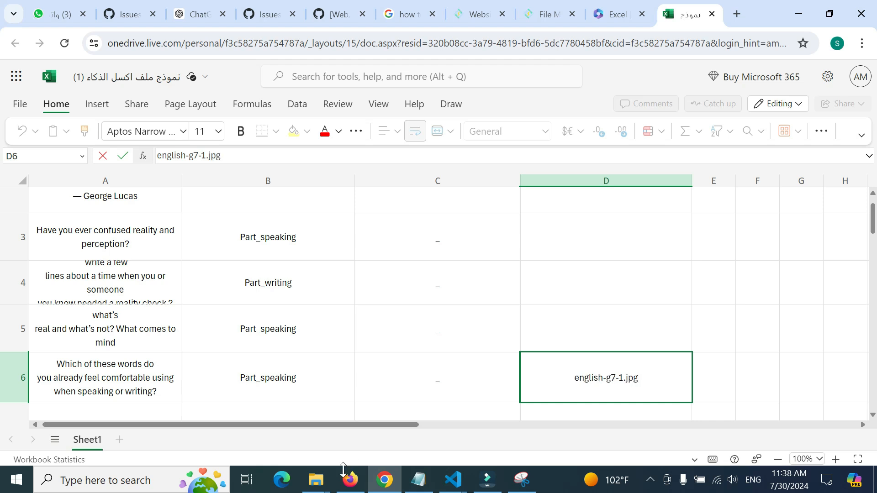
Open the Downloads folder in File Explorer and check the saved vocabulary snip's full file name and extension.
{"action": "mouse_move", "coordinate": [315, 480]}
{"action": "left_click", "coordinate": [296, 427]}
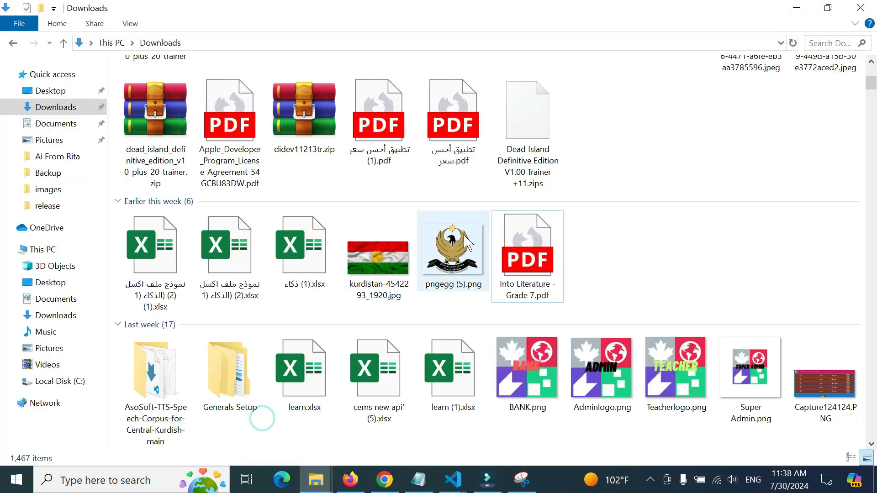
{"action": "scroll", "coordinate": [467, 242], "scroll_direction": "up", "scroll_amount": 5}
{"action": "left_click", "coordinate": [157, 132]}
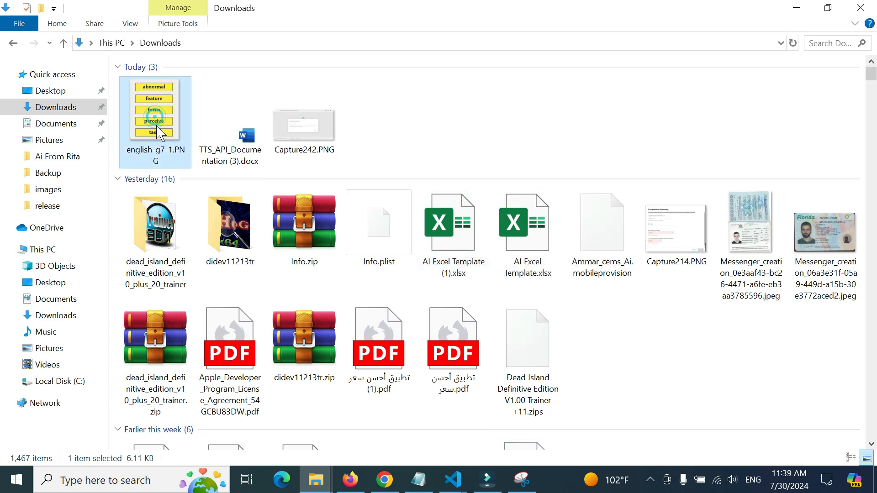
{"action": "right_click", "coordinate": [158, 132]}
{"action": "left_click", "coordinate": [198, 436]}
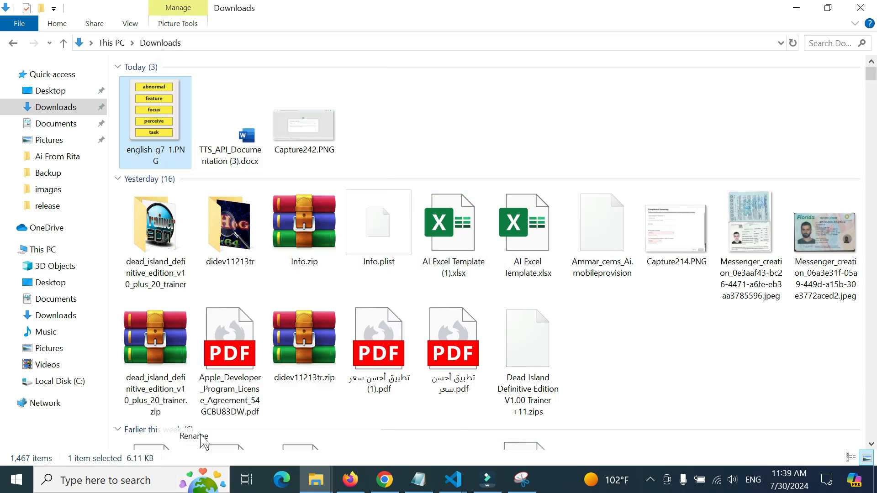
{"action": "left_click", "coordinate": [417, 136]}
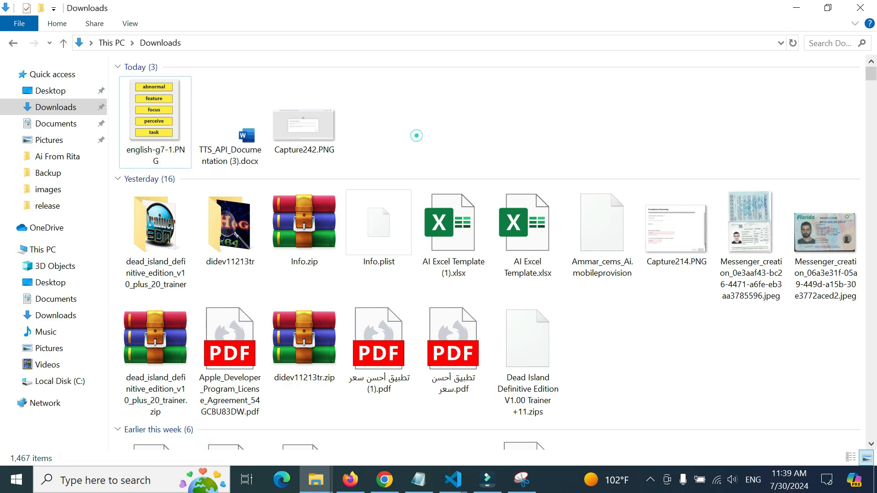
Switch back to the Excel workbook and set the image name in cell D6 to english-g7-1.PNG.
{"action": "key", "text": "alt+Tab"}
{"action": "double_click", "coordinate": [609, 373]}
{"action": "type", "text": "english-g7-1.PNG"}
{"action": "left_click", "coordinate": [751, 357]}
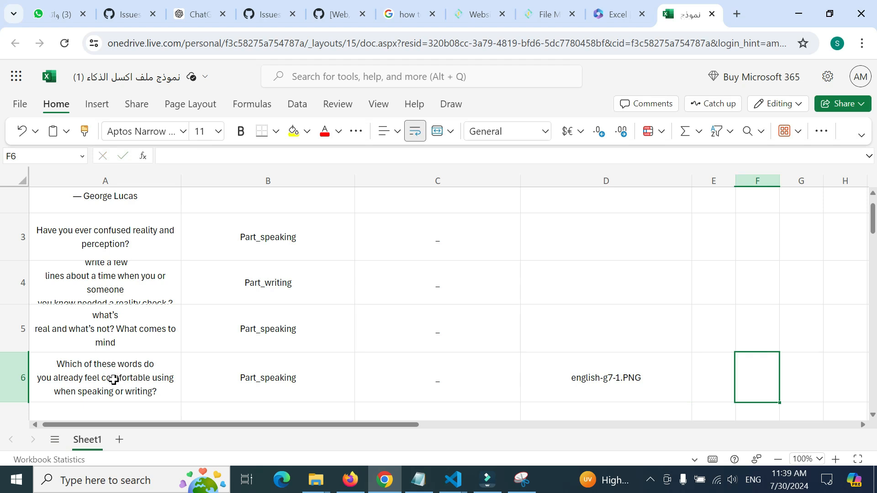
{"action": "left_click", "coordinate": [633, 382]}
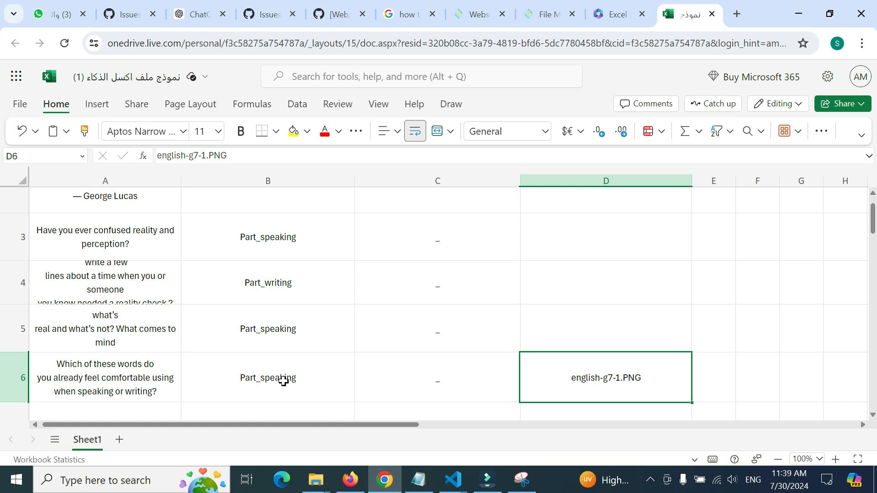
{"action": "left_click", "coordinate": [425, 364]}
{"action": "scroll", "coordinate": [425, 361], "scroll_direction": "up", "scroll_amount": 3}
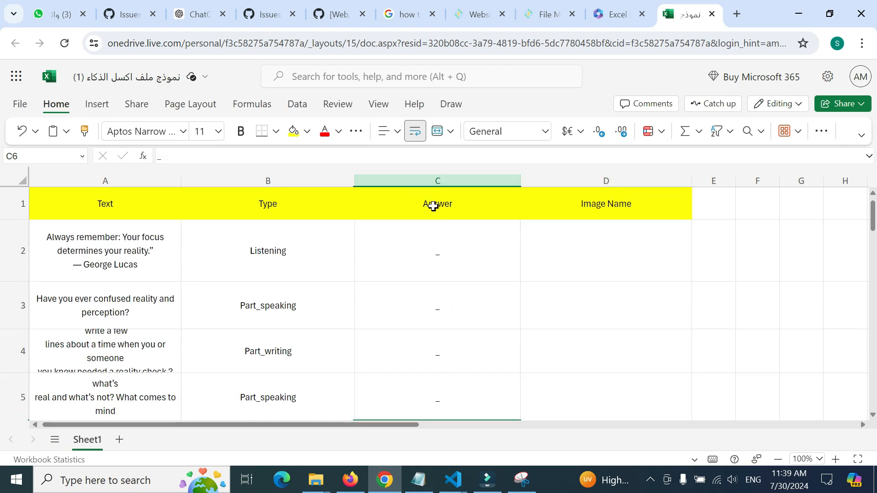
{"action": "scroll", "coordinate": [448, 288], "scroll_direction": "down", "scroll_amount": 3}
Select cell A7 for the new row, switch to the PDF in Firefox and examine the Preview the Texts section on page 36.
{"action": "left_click", "coordinate": [64, 354]}
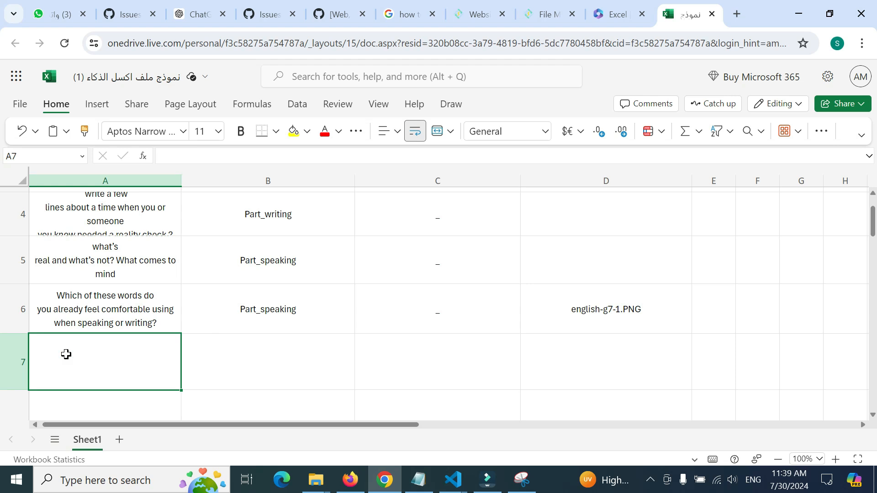
{"action": "left_click", "coordinate": [361, 481]}
{"action": "scroll", "coordinate": [256, 262], "scroll_direction": "down", "scroll_amount": 7}
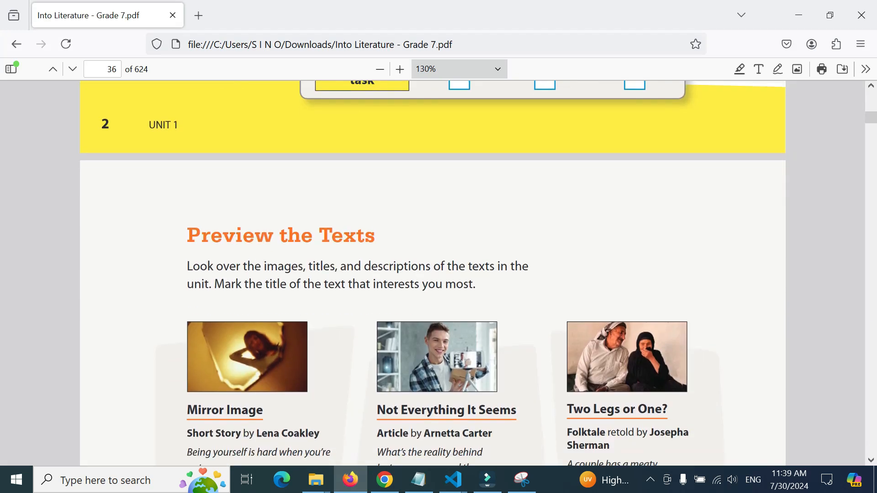
{"action": "scroll", "coordinate": [288, 194], "scroll_direction": "down", "scroll_amount": 2}
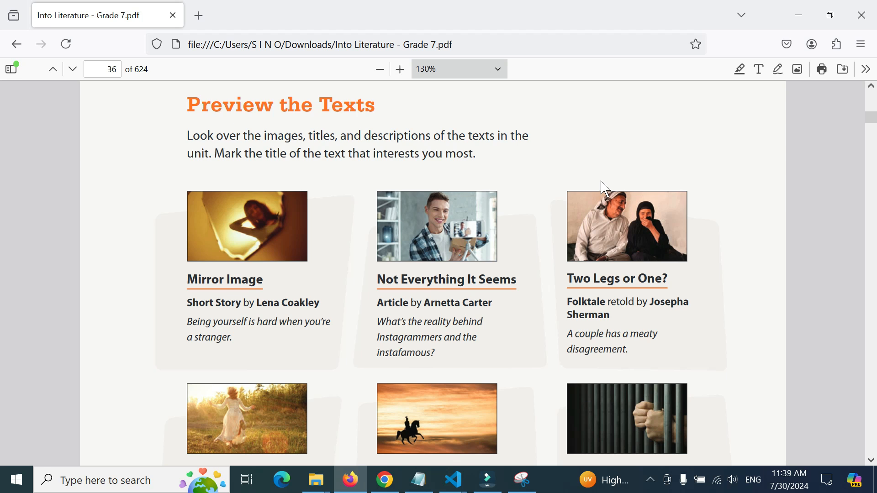
{"action": "scroll", "coordinate": [603, 186], "scroll_direction": "down", "scroll_amount": 3}
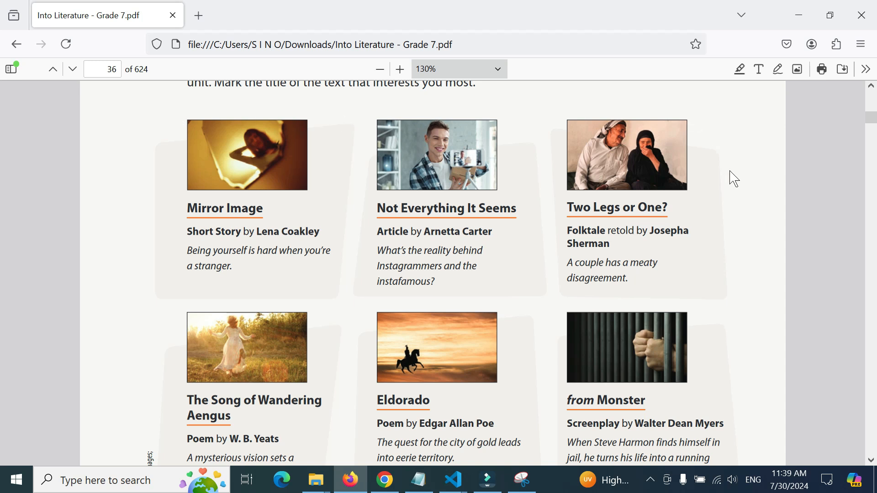
{"action": "scroll", "coordinate": [732, 206], "scroll_direction": "down", "scroll_amount": 5}
{"action": "scroll", "coordinate": [144, 300], "scroll_direction": "up", "scroll_amount": 7}
{"action": "scroll", "coordinate": [246, 326], "scroll_direction": "down", "scroll_amount": 2}
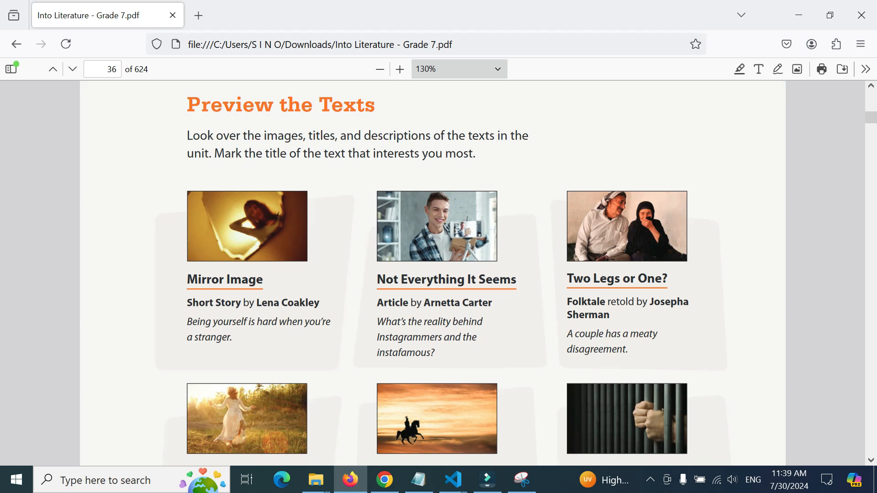
{"action": "double_click", "coordinate": [218, 279]}
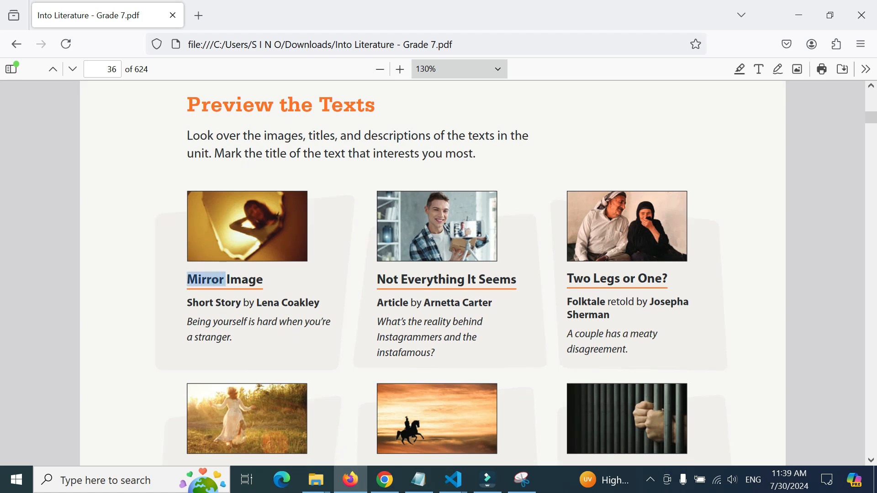
{"action": "left_click_drag", "start_coordinate": [218, 279], "coordinate": [267, 294]}
{"action": "triple_click", "coordinate": [206, 302]}
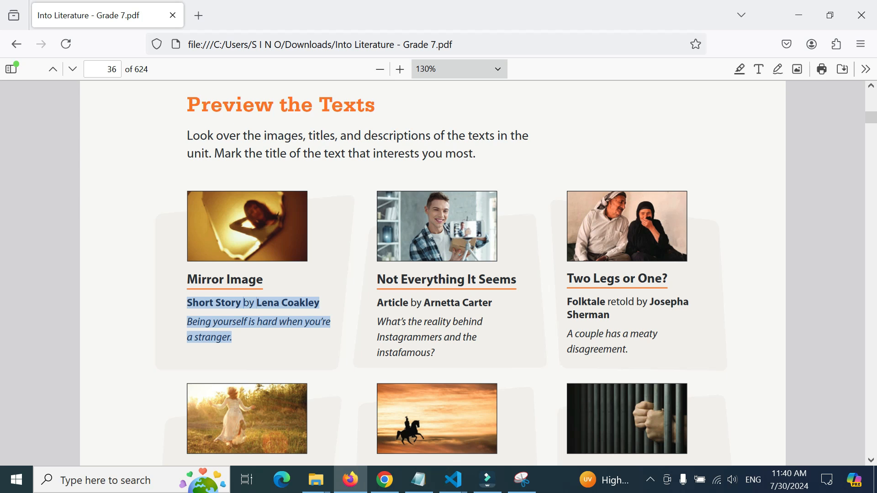
{"action": "scroll", "coordinate": [276, 221], "scroll_direction": "down", "scroll_amount": 3}
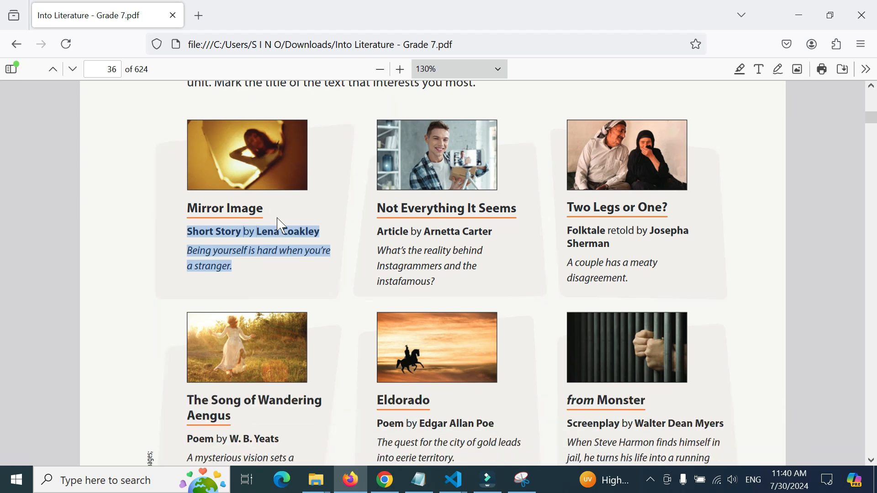
Reduce the PDF zoom to 70% so that the Preview the Texts section on page 36 fits on screen.
{"action": "left_click", "coordinate": [380, 69]}
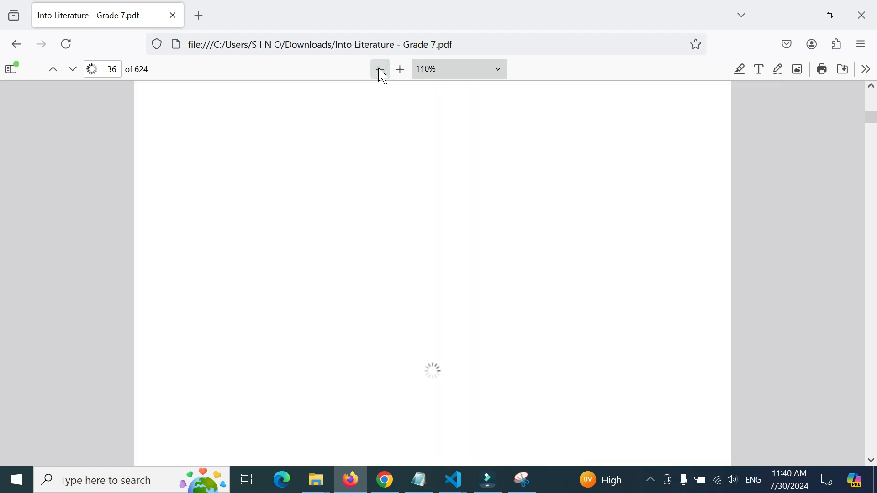
{"action": "left_click", "coordinate": [380, 69]}
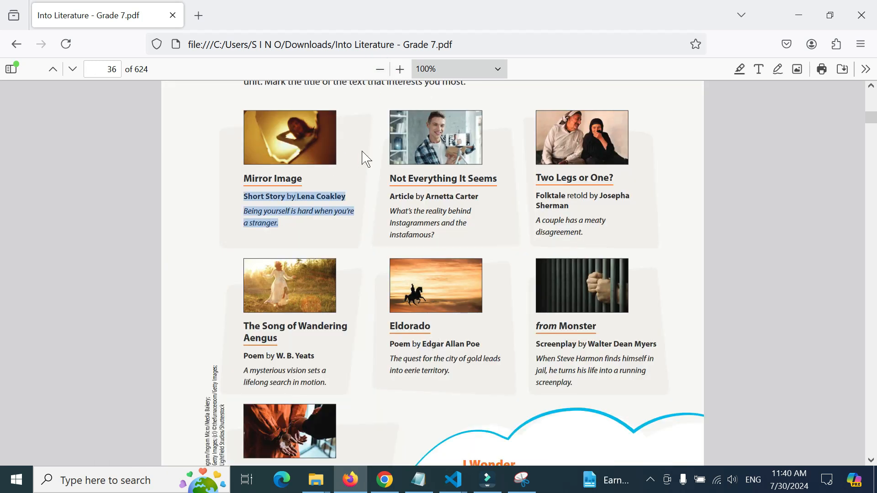
{"action": "scroll", "coordinate": [365, 162], "scroll_direction": "up", "scroll_amount": 2}
{"action": "scroll", "coordinate": [361, 137], "scroll_direction": "down", "scroll_amount": 5}
{"action": "scroll", "coordinate": [361, 128], "scroll_direction": "up", "scroll_amount": 3}
{"action": "left_click", "coordinate": [379, 69]}
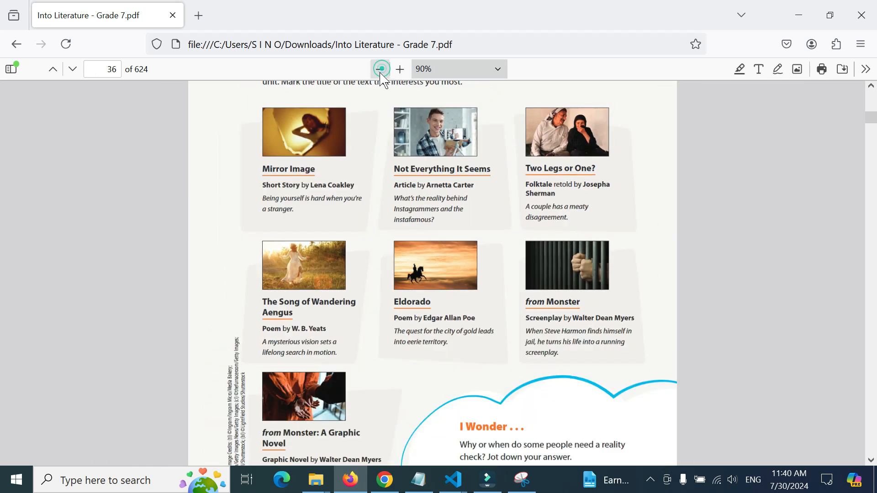
{"action": "left_click", "coordinate": [380, 69]}
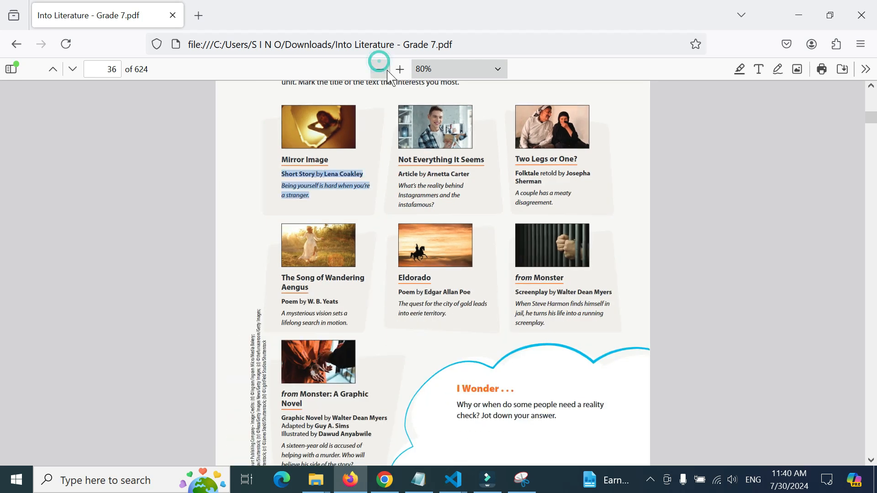
{"action": "scroll", "coordinate": [320, 167], "scroll_direction": "up", "scroll_amount": 3}
{"action": "scroll", "coordinate": [320, 166], "scroll_direction": "down", "scroll_amount": 3}
{"action": "left_click_drag", "start_coordinate": [871, 118], "coordinate": [873, 126]}
{"action": "scroll", "coordinate": [625, 229], "scroll_direction": "up", "scroll_amount": 15}
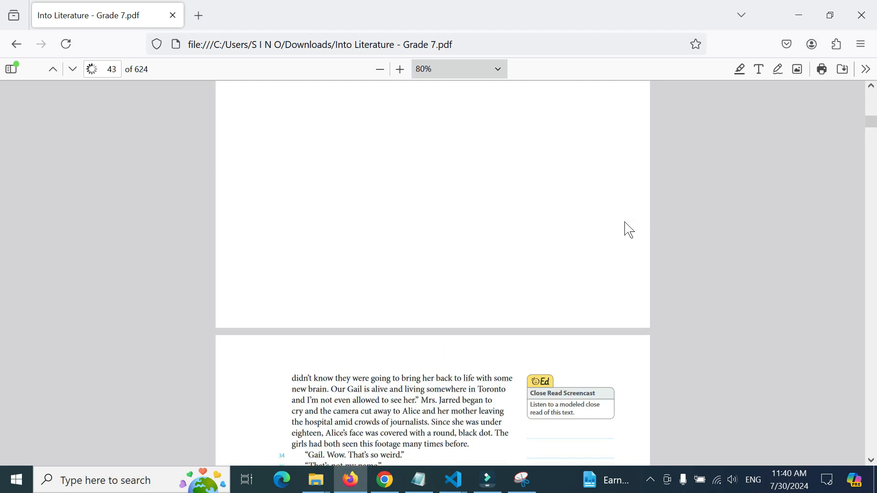
{"action": "scroll", "coordinate": [625, 225], "scroll_direction": "up", "scroll_amount": 15}
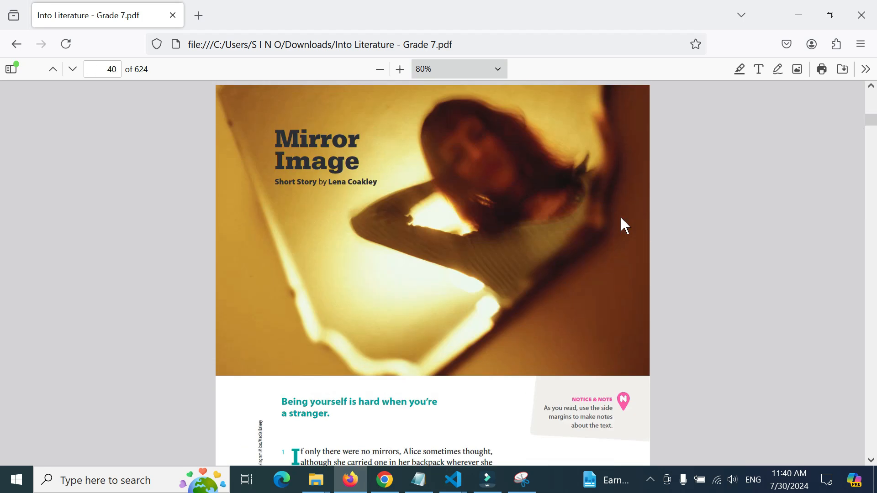
{"action": "scroll", "coordinate": [625, 226], "scroll_direction": "up", "scroll_amount": 15}
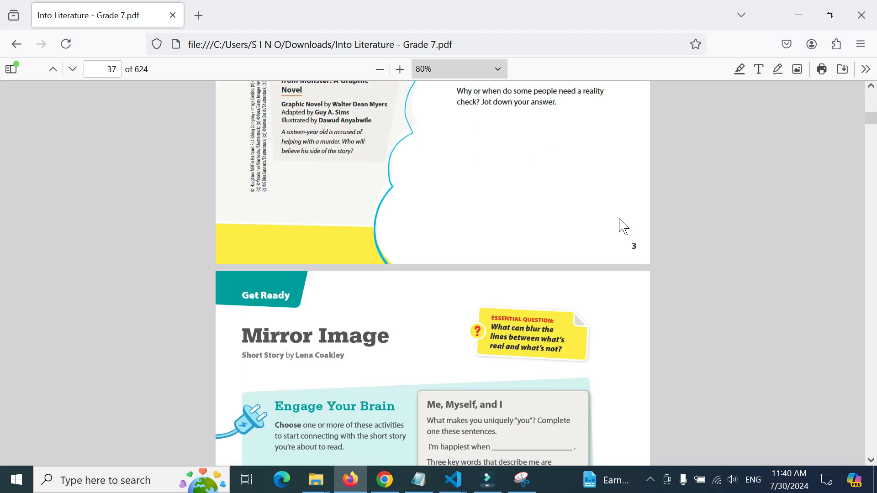
{"action": "scroll", "coordinate": [623, 227], "scroll_direction": "down", "scroll_amount": 1}
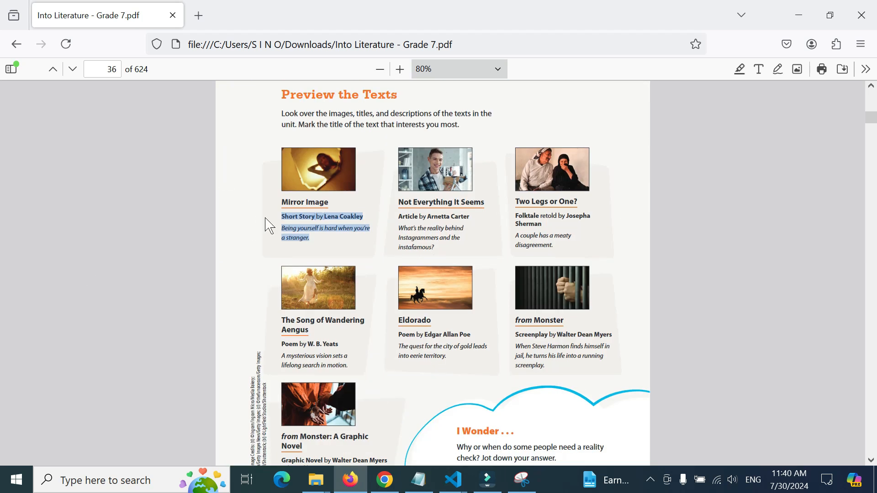
{"action": "left_click", "coordinate": [380, 70]}
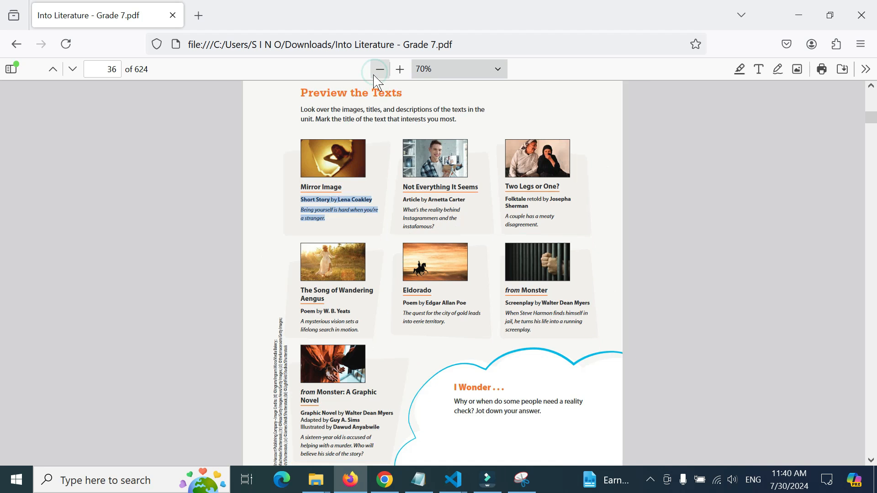
Launch Snipping Tool and capture the text previews together with the I Wonder box on page 36.
{"action": "left_click", "coordinate": [88, 483]}
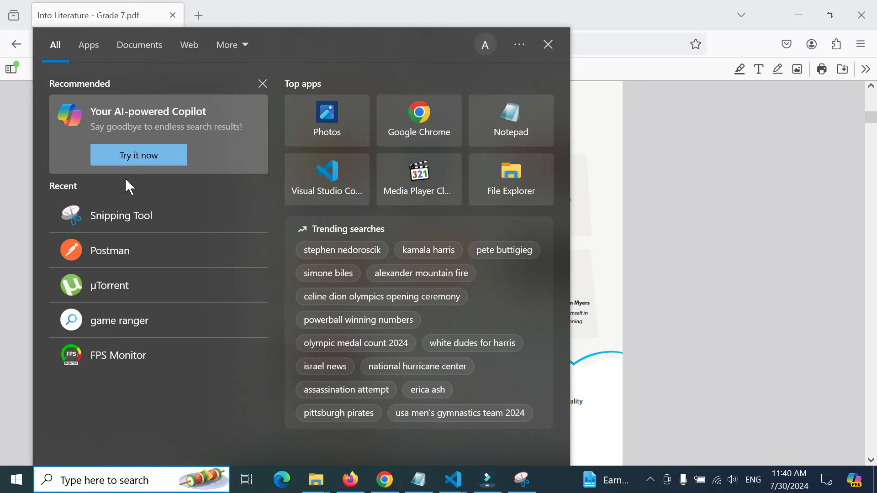
{"action": "left_click", "coordinate": [146, 198]}
{"action": "left_click", "coordinate": [254, 153]}
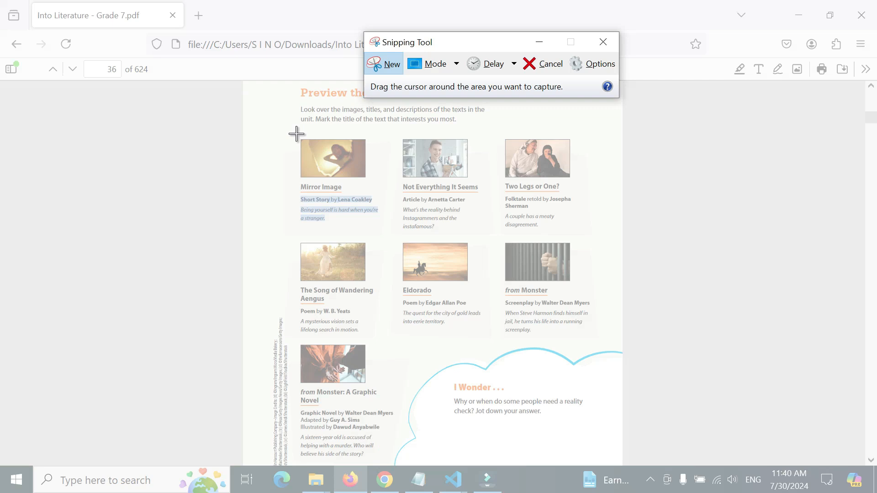
{"action": "left_click_drag", "start_coordinate": [295, 133], "coordinate": [623, 465]}
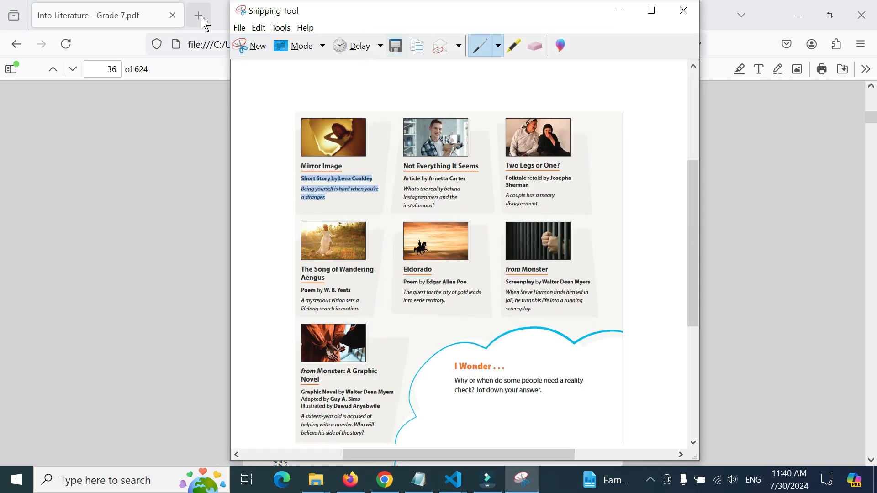
Save the text previews snip in Downloads as english-g7-2.PNG.
{"action": "left_click", "coordinate": [240, 27]}
{"action": "left_click", "coordinate": [258, 59]}
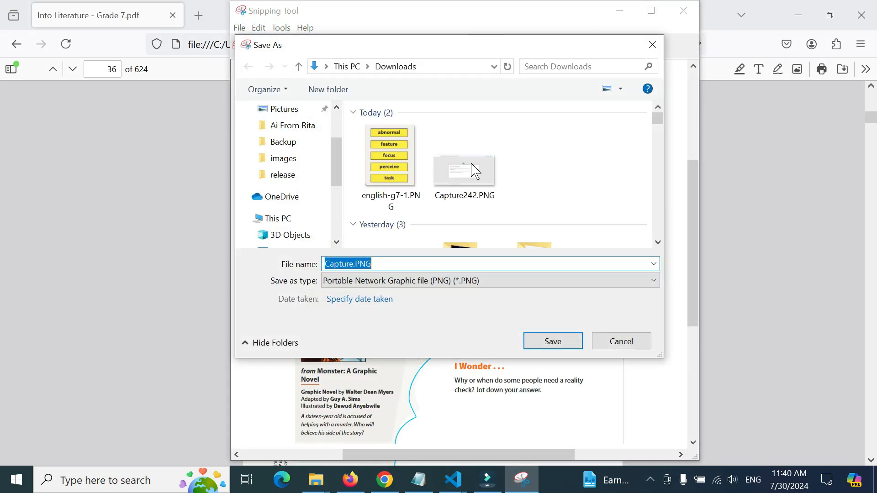
{"action": "left_click", "coordinate": [354, 263]}
{"action": "left_click_drag", "start_coordinate": [354, 264], "coordinate": [255, 259]}
{"action": "type", "text": "engli"}
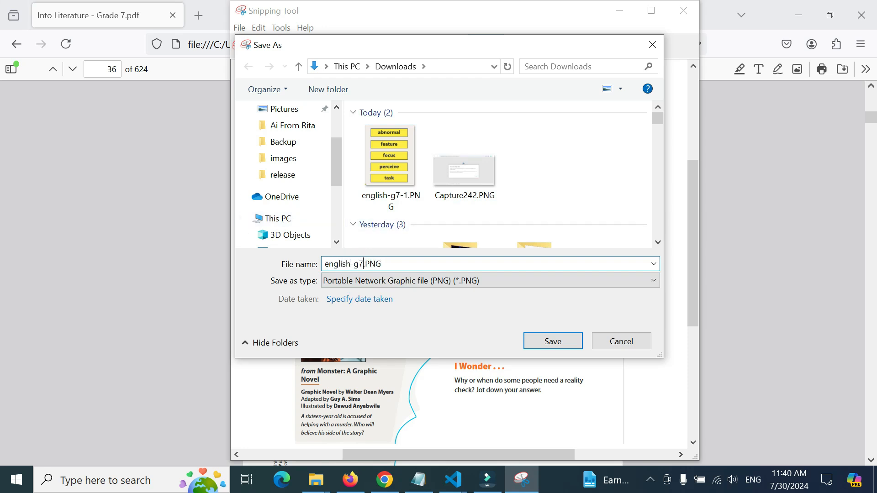
{"action": "type", "text": "sh-g7-2"}
{"action": "left_click", "coordinate": [553, 343]}
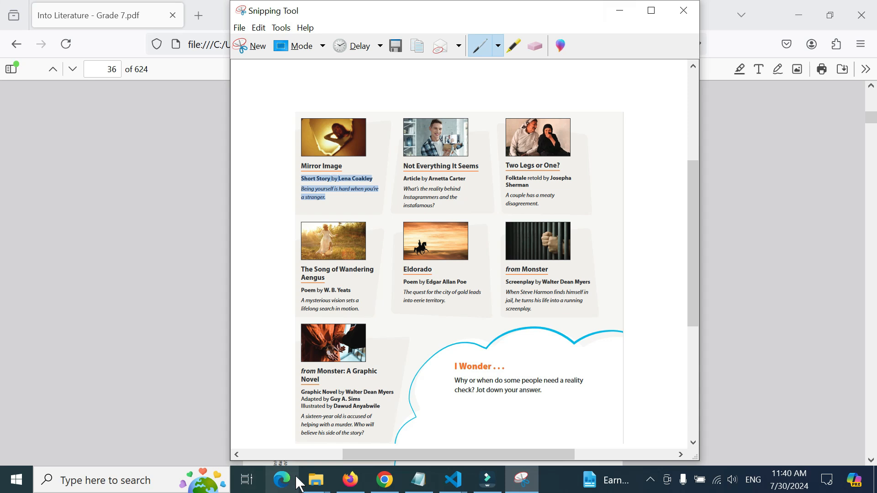
Switch to the Downloads folder in File Explorer and copy the full file name of the english-g7-2.PNG snip.
{"action": "left_click", "coordinate": [316, 479]}
{"action": "left_click", "coordinate": [274, 438]}
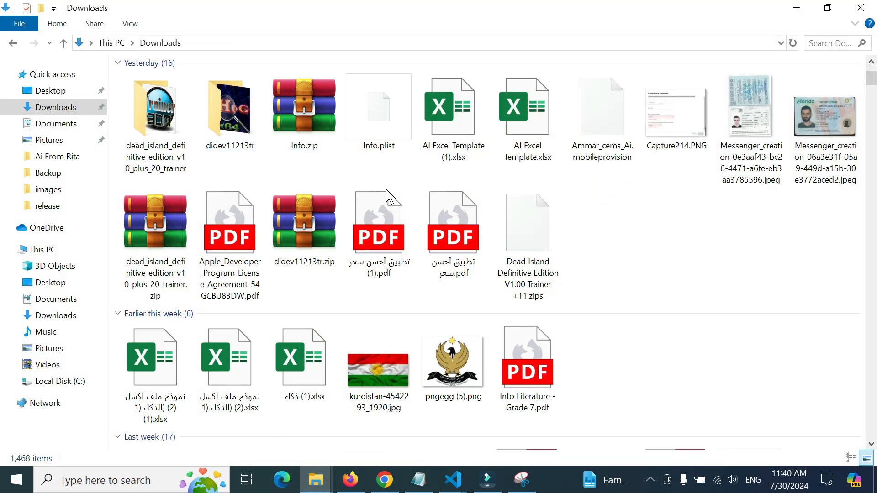
{"action": "left_click", "coordinate": [389, 132]}
{"action": "key", "text": "F2"}
{"action": "key", "text": "ctrl+a"}
{"action": "key", "text": "ctrl+c"}
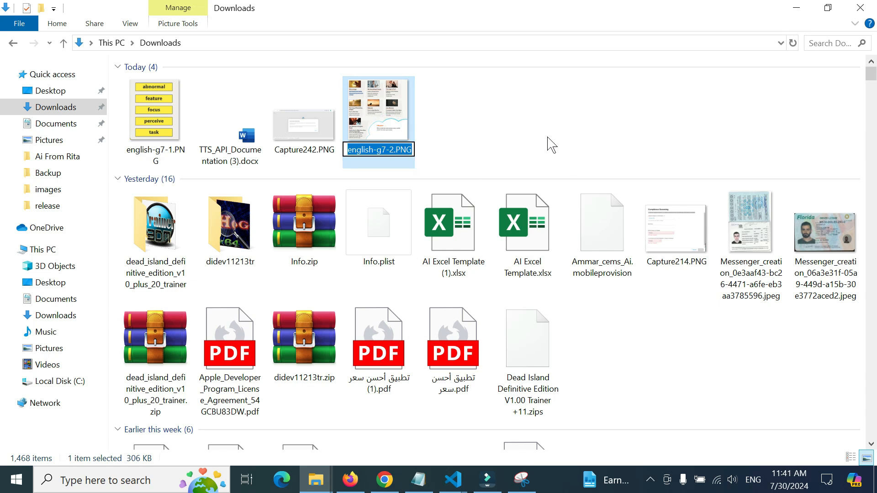
{"action": "left_click", "coordinate": [552, 145]}
Switch to the Excel workbook in Chrome and enter english-g7-2.PNG as the image name in D7 and an underscore as the answer in C7.
{"action": "key", "text": "alt+Tab"}
{"action": "left_click", "coordinate": [612, 363]}
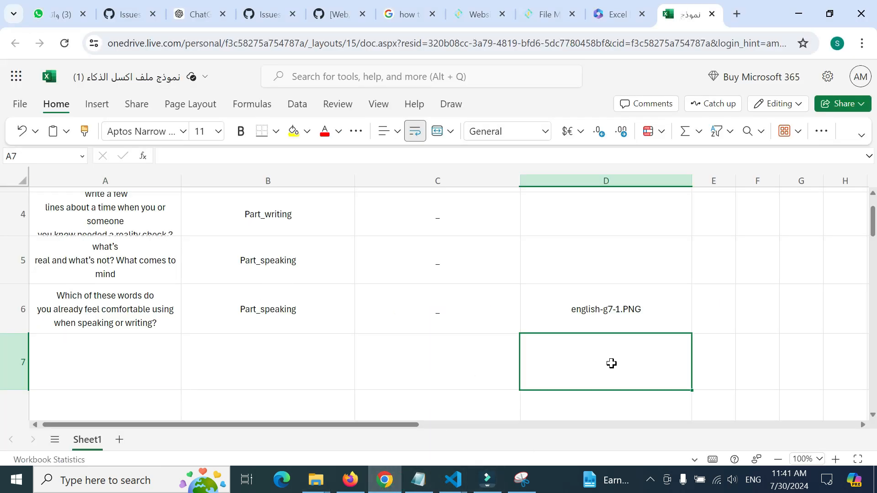
{"action": "double_click", "coordinate": [611, 363]}
{"action": "key", "text": "ctrl+v"}
{"action": "left_click", "coordinate": [404, 361]}
{"action": "double_click", "coordinate": [404, 360]}
{"action": "type", "text": "_"}
Set the type in cell B7 to Part_speaking and open the text cell A7 for editing.
{"action": "left_click", "coordinate": [321, 345]}
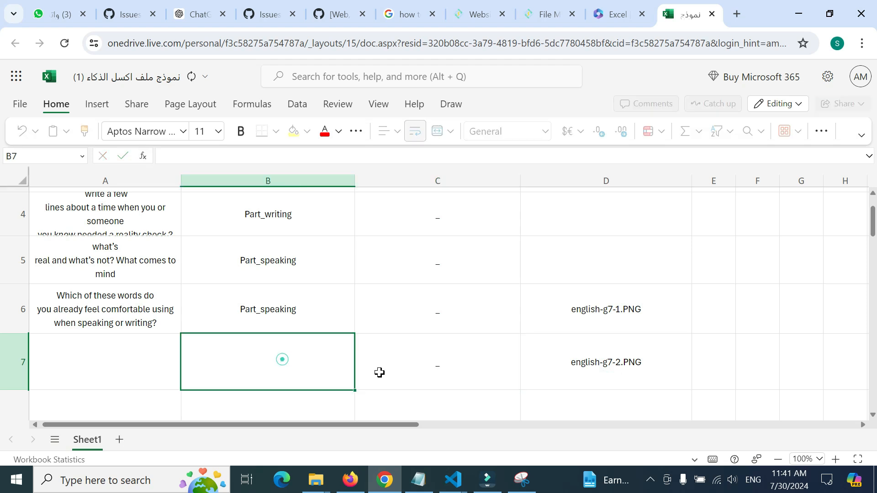
{"action": "left_click", "coordinate": [362, 342]}
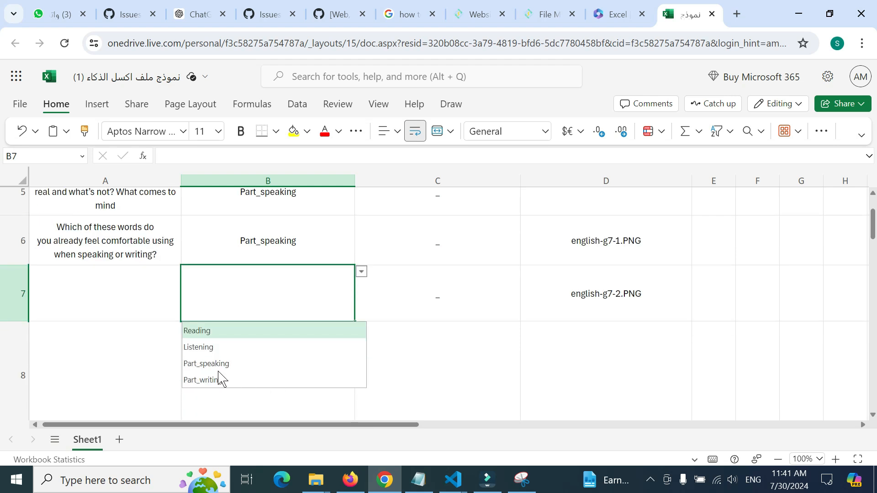
{"action": "left_click", "coordinate": [215, 363]}
{"action": "left_click", "coordinate": [131, 278]}
{"action": "double_click", "coordinate": [132, 291]}
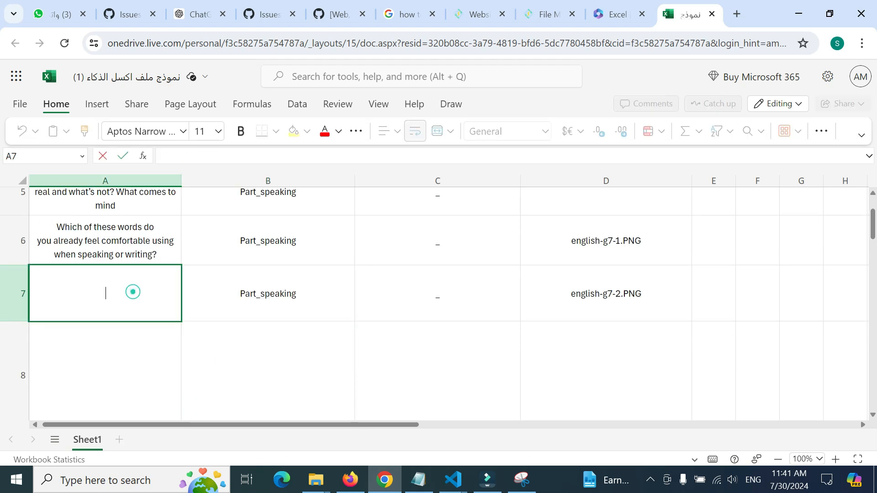
Switch to the PDF in Firefox, copy "title of the text that interests you most." from Preview the Texts and return to the workbook.
{"action": "left_click", "coordinate": [352, 480]}
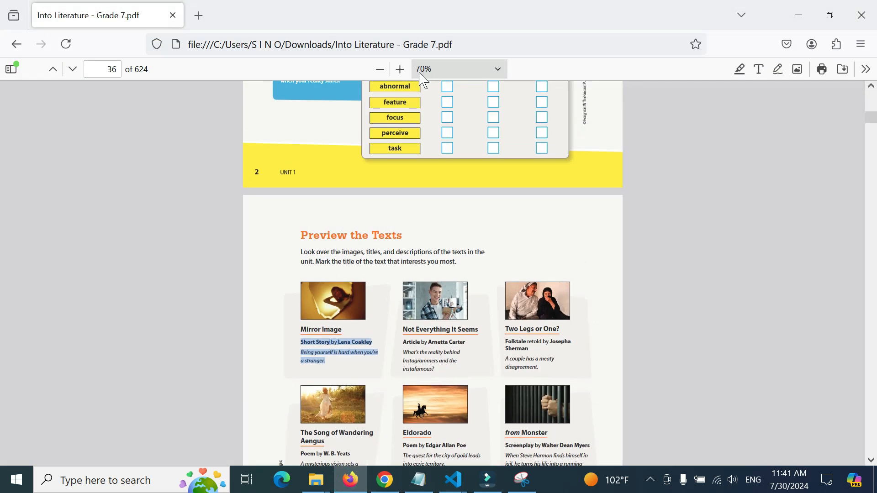
{"action": "left_click", "coordinate": [401, 70]}
{"action": "left_click", "coordinate": [401, 69]}
{"action": "left_click", "coordinate": [400, 69]}
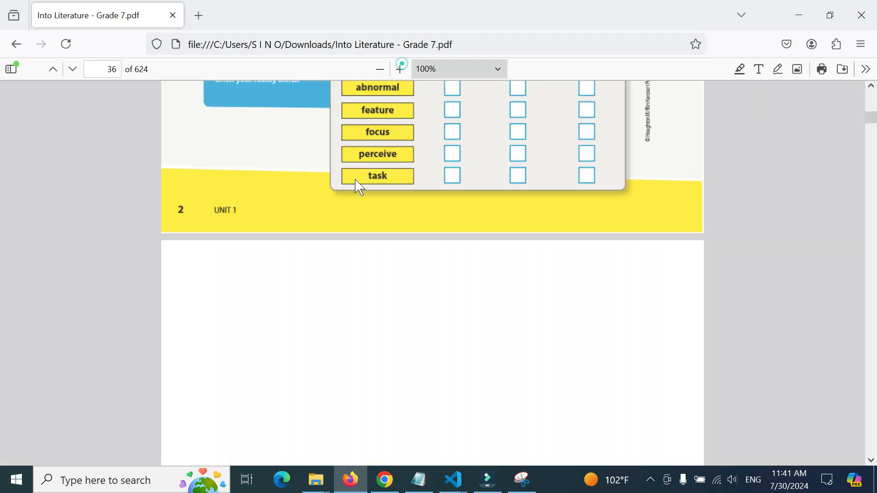
{"action": "left_click", "coordinate": [274, 235]}
{"action": "triple_click", "coordinate": [264, 250]}
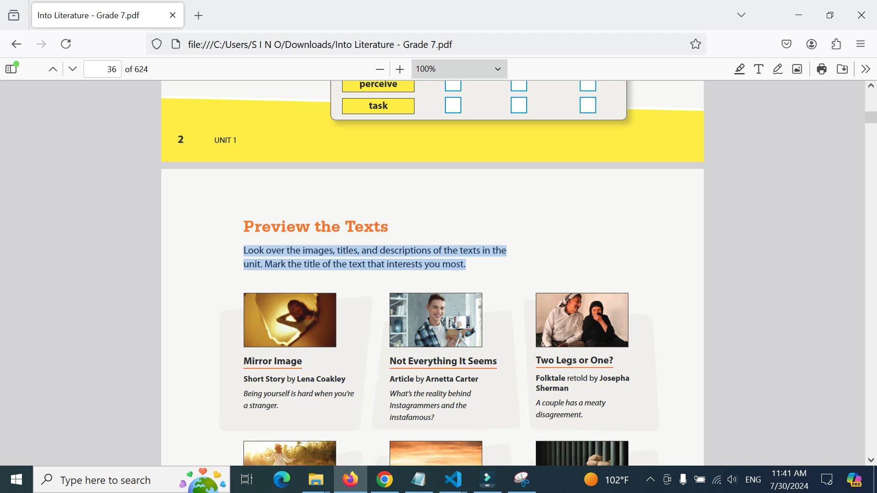
{"action": "double_click", "coordinate": [317, 265]}
{"action": "left_click", "coordinate": [292, 265]}
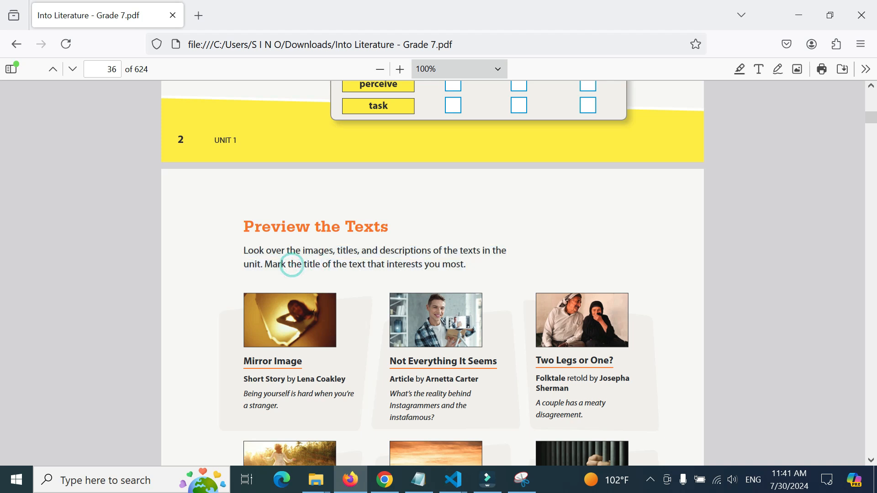
{"action": "left_click_drag", "start_coordinate": [302, 265], "coordinate": [467, 267]}
{"action": "key", "text": "ctrl+c"}
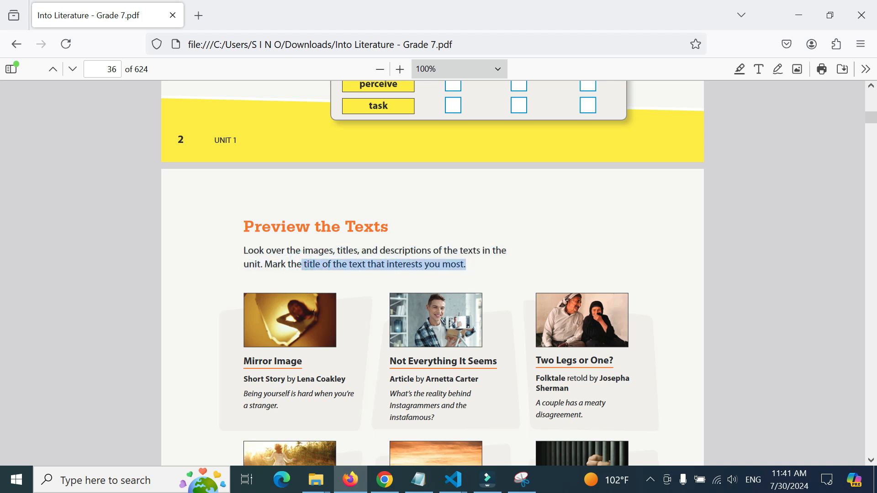
{"action": "left_click", "coordinate": [394, 474]}
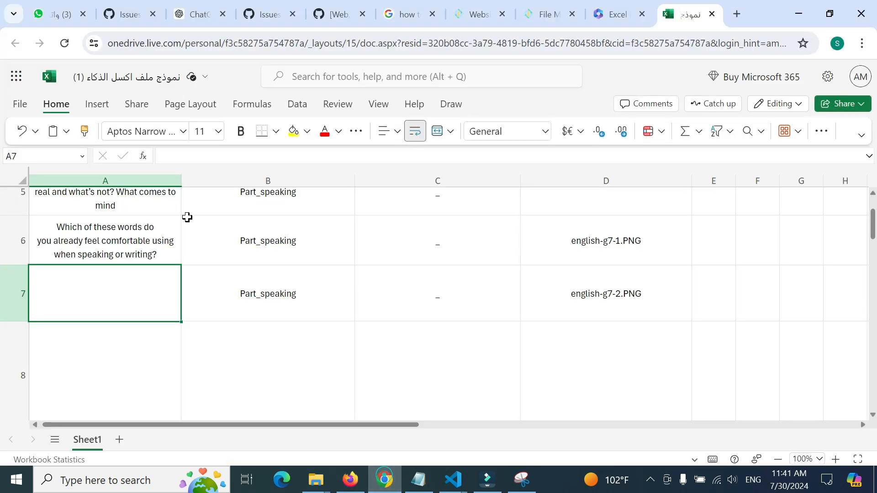
Fill cell A7 with "what is the title of the text that interests you most ?" using the copied text.
{"action": "left_click", "coordinate": [74, 280]}
{"action": "type", "text": "what"}
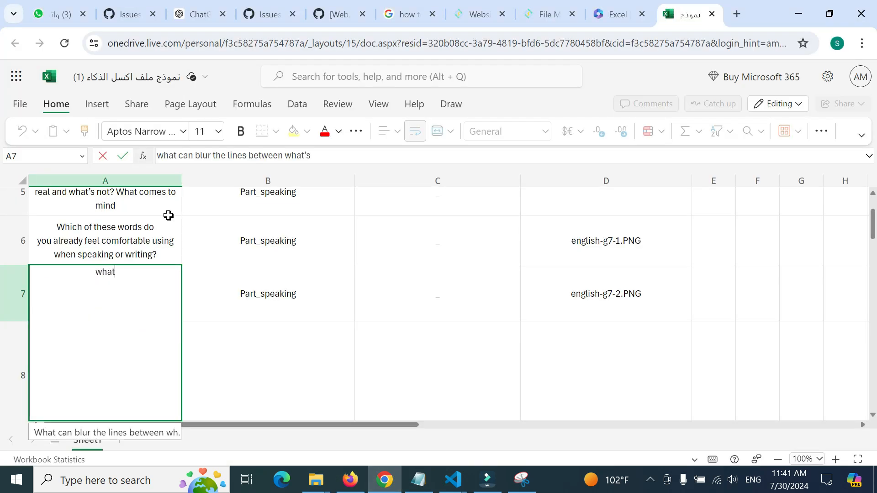
{"action": "key", "text": "ctrl+v"}
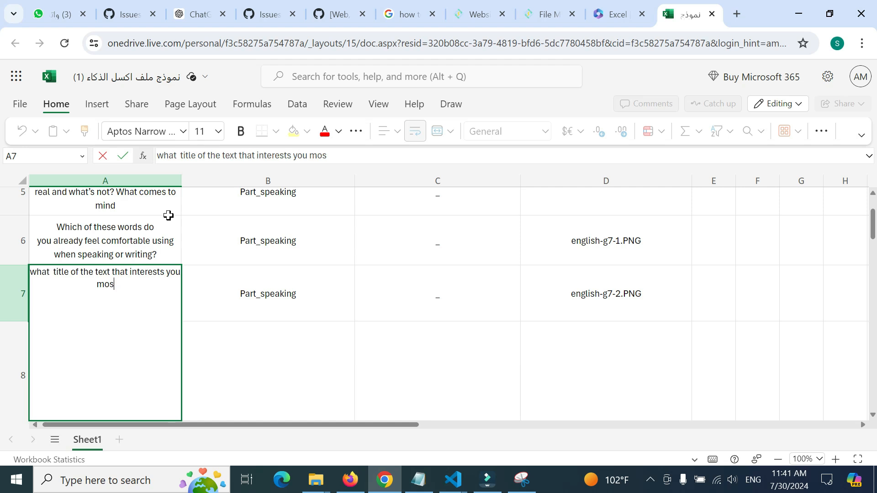
{"action": "type", "text": "is the"}
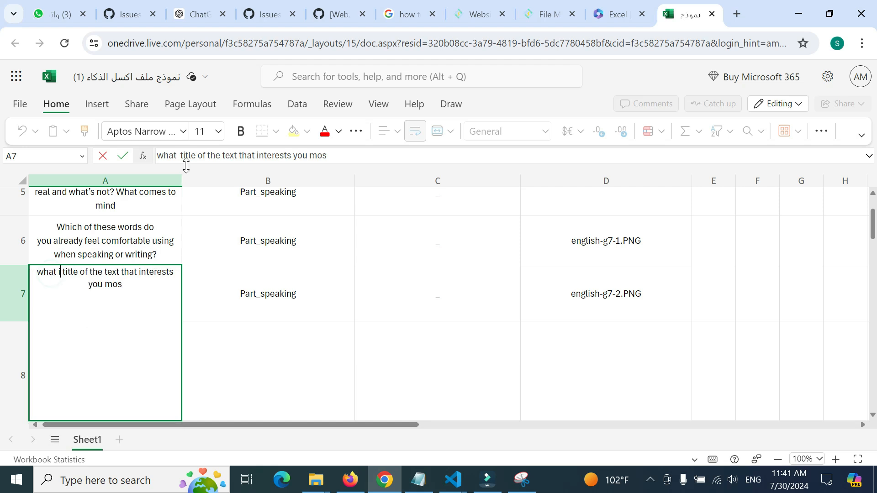
{"action": "left_click", "coordinate": [151, 298]}
{"action": "type", "text": "t ?"}
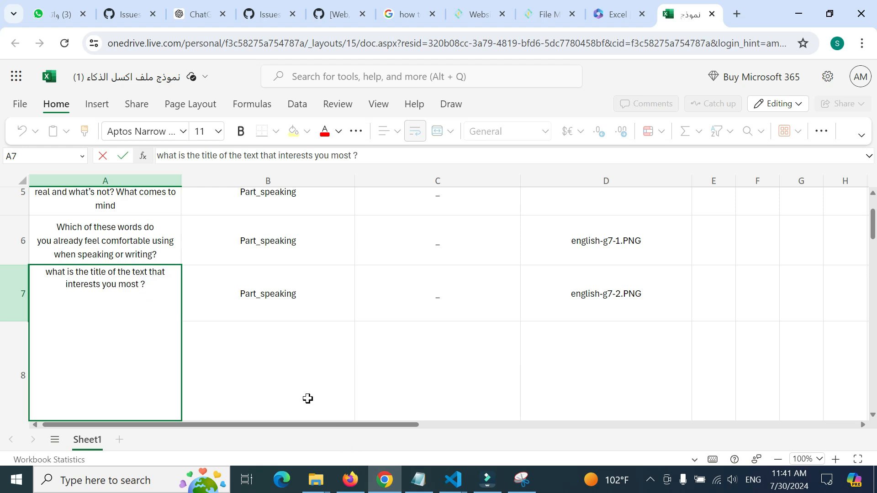
{"action": "left_click", "coordinate": [292, 361]}
Select A8, switch to the PDF in Firefox and copy "Identical twins always have identical fingerprints." from Myth or Reality? on page 37.
{"action": "left_click", "coordinate": [139, 335]}
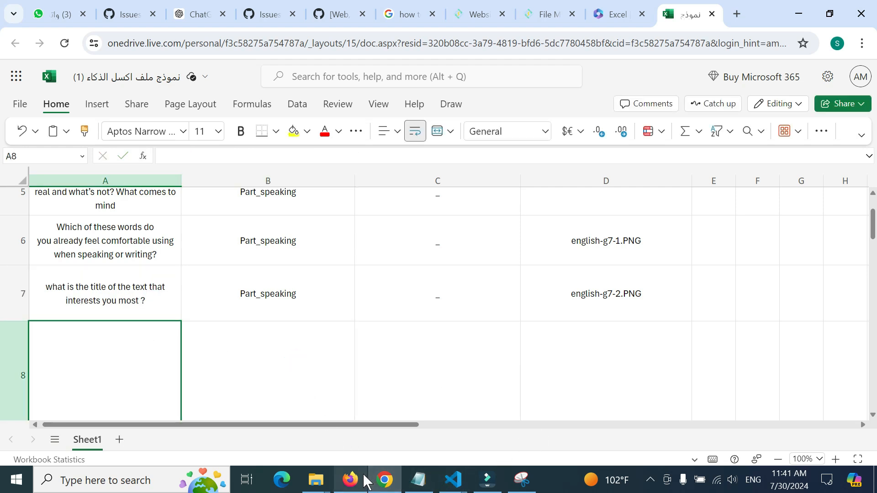
{"action": "left_click", "coordinate": [351, 479]}
{"action": "scroll", "coordinate": [486, 303], "scroll_direction": "down", "scroll_amount": 15}
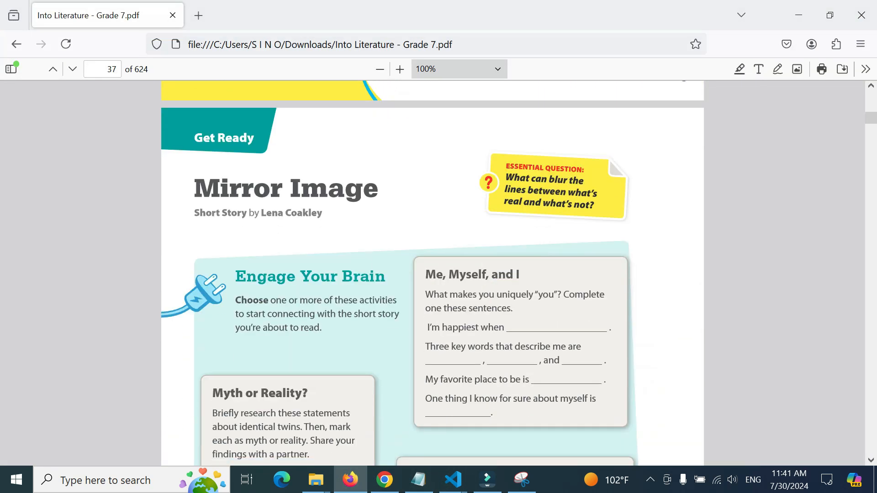
{"action": "scroll", "coordinate": [356, 283], "scroll_direction": "down", "scroll_amount": 3}
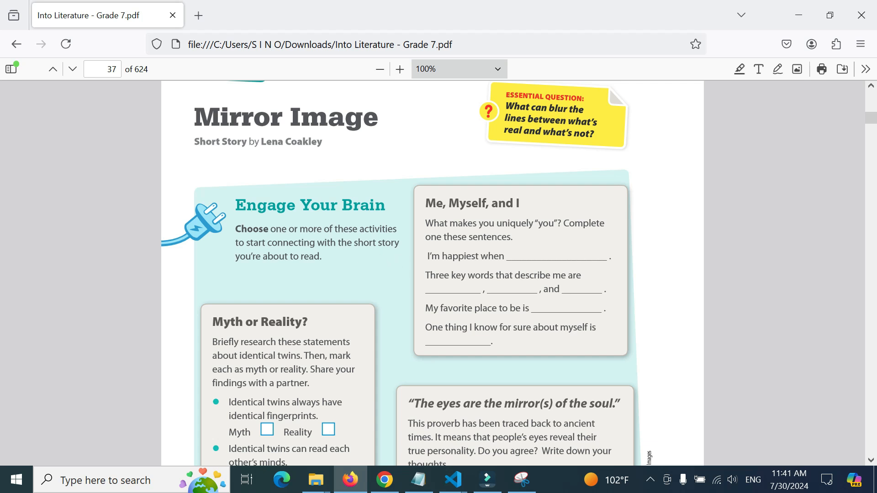
{"action": "scroll", "coordinate": [310, 256], "scroll_direction": "down", "scroll_amount": 9}
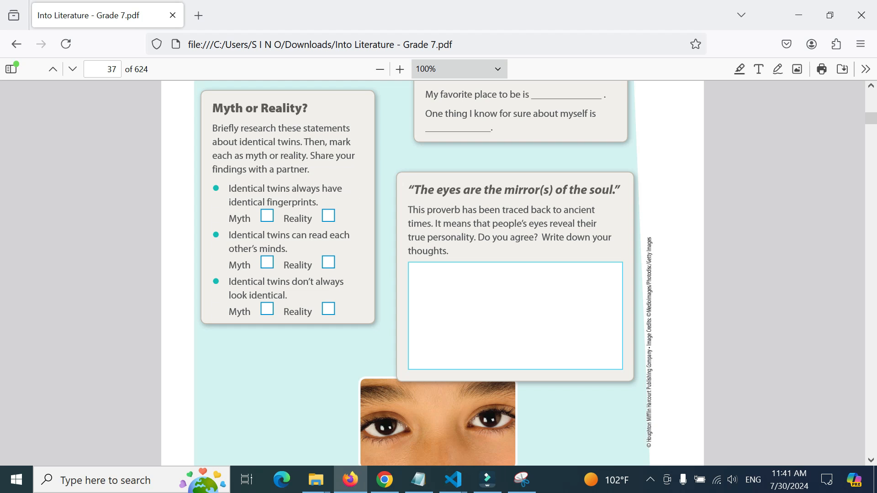
{"action": "left_click_drag", "start_coordinate": [229, 188], "coordinate": [266, 202]}
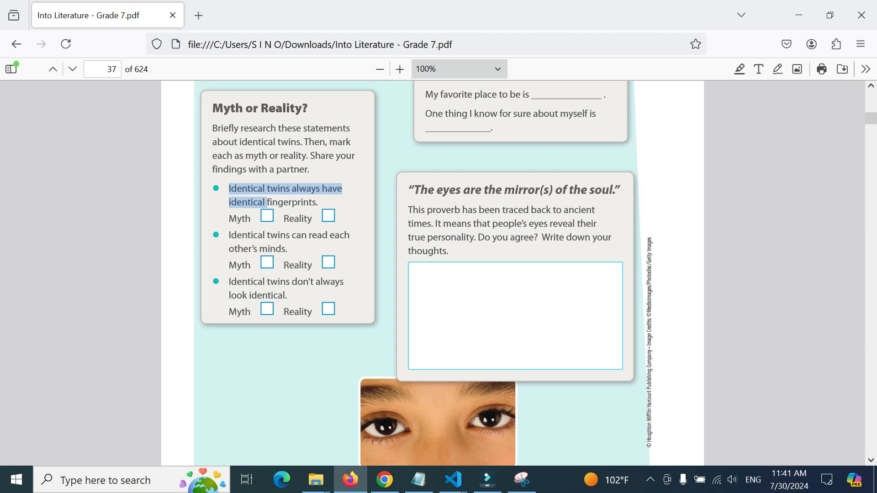
{"action": "left_click", "coordinate": [323, 201]}
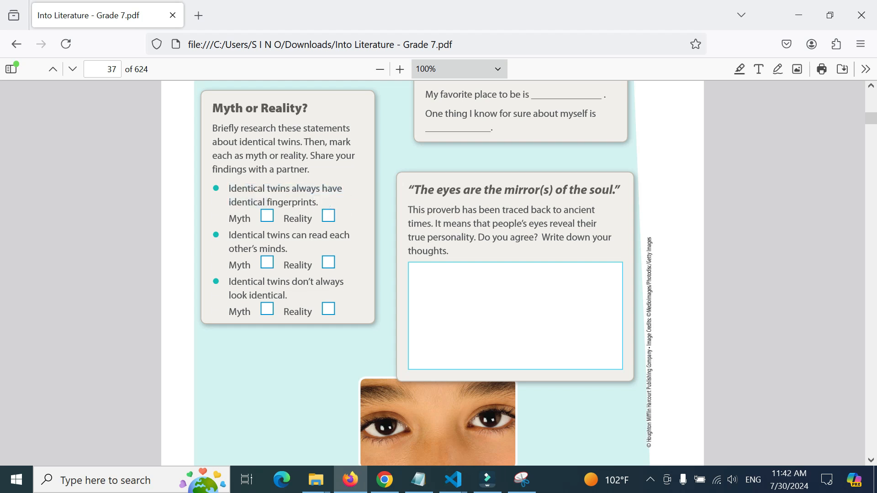
{"action": "left_click_drag", "start_coordinate": [232, 185], "coordinate": [342, 189]}
{"action": "triple_click", "coordinate": [231, 187]}
{"action": "key", "text": "ctrl+c"}
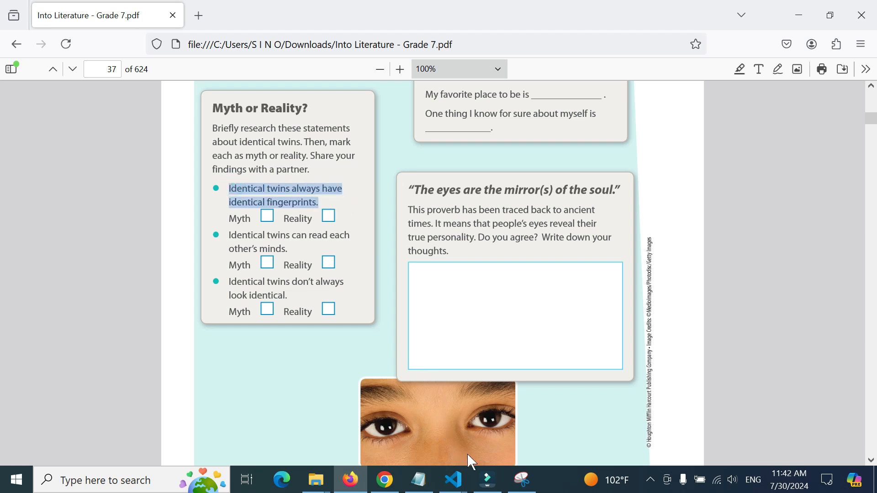
Switch to the Excel workbook in Chrome and enter "Identical twins always have identical fingerprints ?" in A8.
{"action": "left_click", "coordinate": [384, 479]}
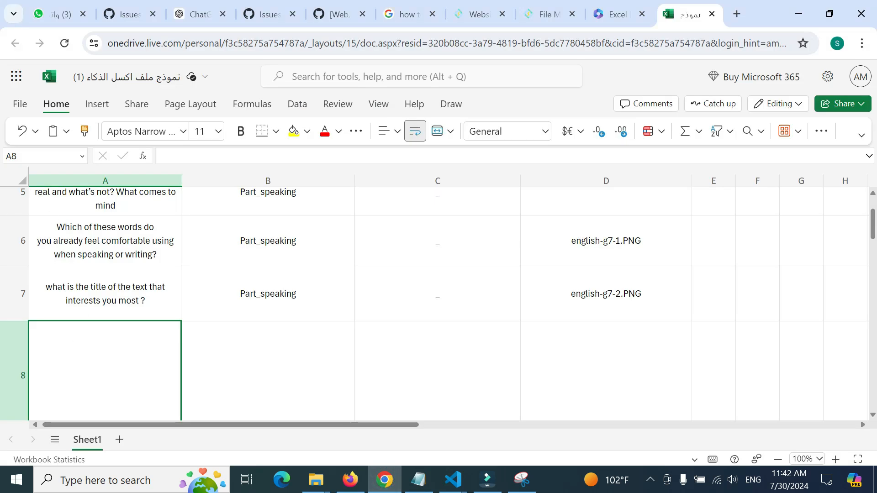
{"action": "double_click", "coordinate": [96, 354]}
{"action": "key", "text": "ctrl+v"}
{"action": "key", "text": "BackSpace"}
{"action": "type", "text": "?"}
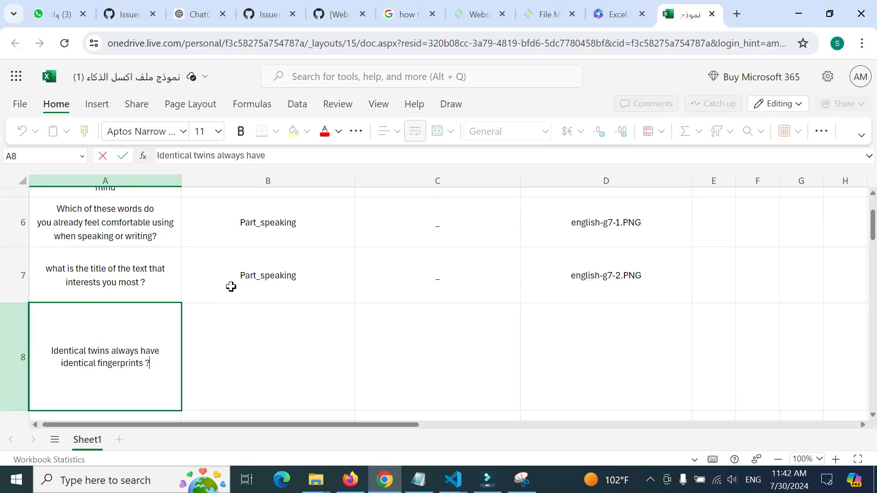
Set the type in cell B8 to Part_speaking.
{"action": "left_click", "coordinate": [312, 360]}
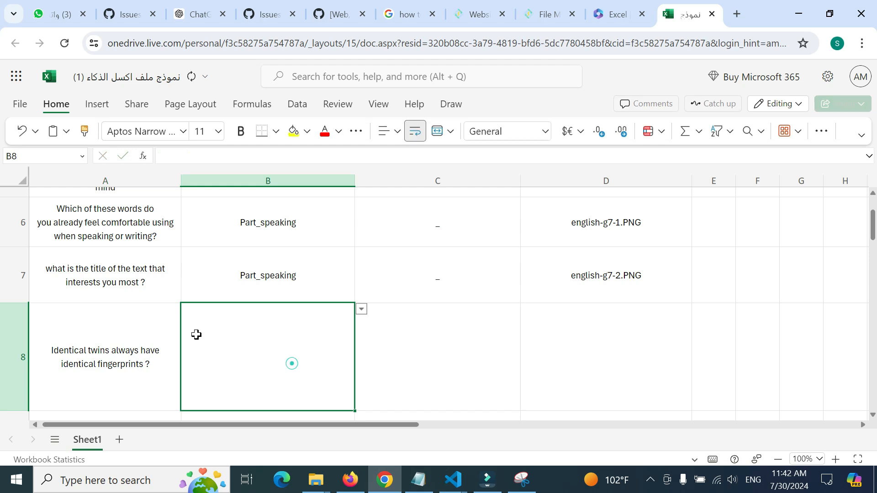
{"action": "left_click", "coordinate": [362, 309]}
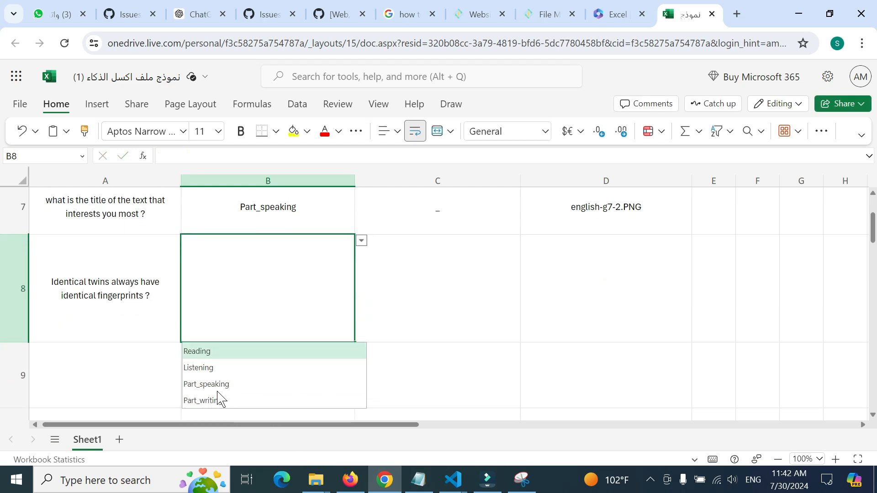
{"action": "left_click", "coordinate": [219, 385]}
Copy the word Myth under the first statement in the Firefox PDF and enter it as the answer in C8 of the workbook.
{"action": "left_click", "coordinate": [434, 267]}
{"action": "double_click", "coordinate": [438, 274]}
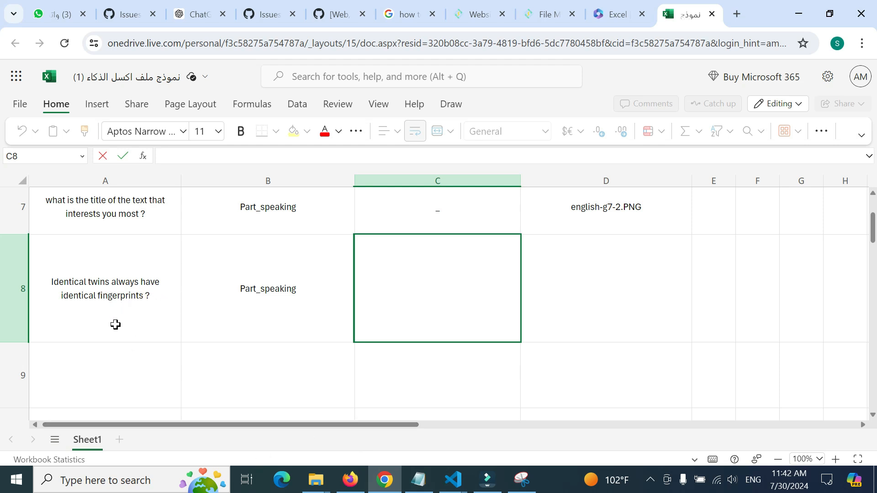
{"action": "left_click", "coordinate": [350, 480]}
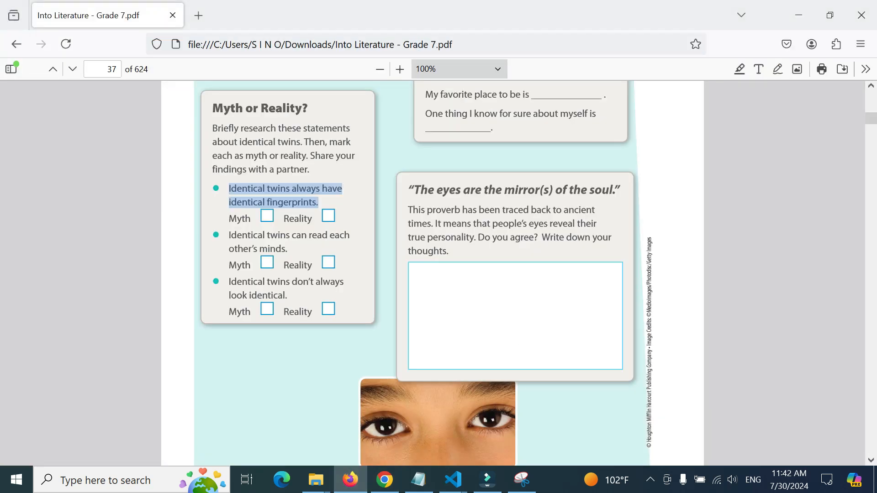
{"action": "double_click", "coordinate": [237, 219]}
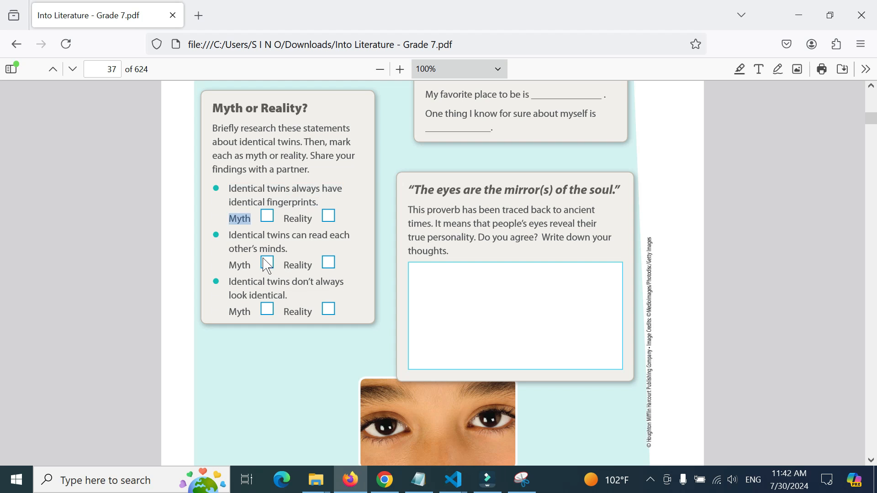
{"action": "left_click", "coordinate": [799, 15]}
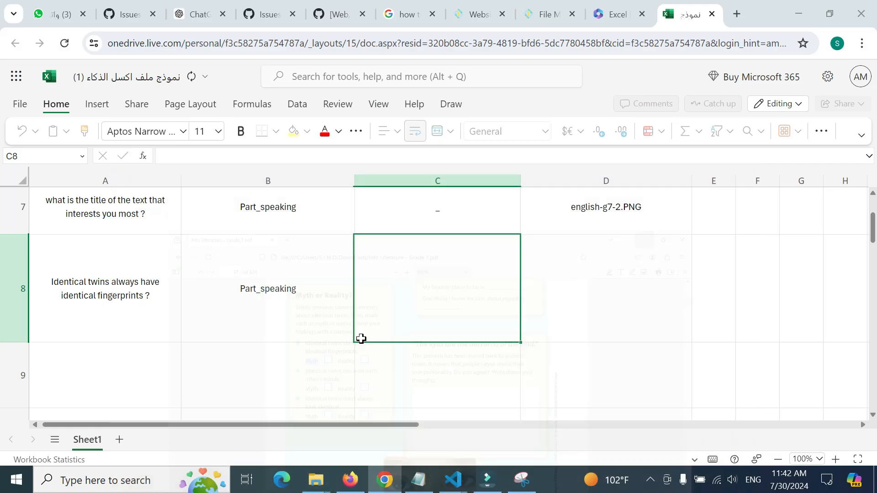
{"action": "double_click", "coordinate": [440, 290]}
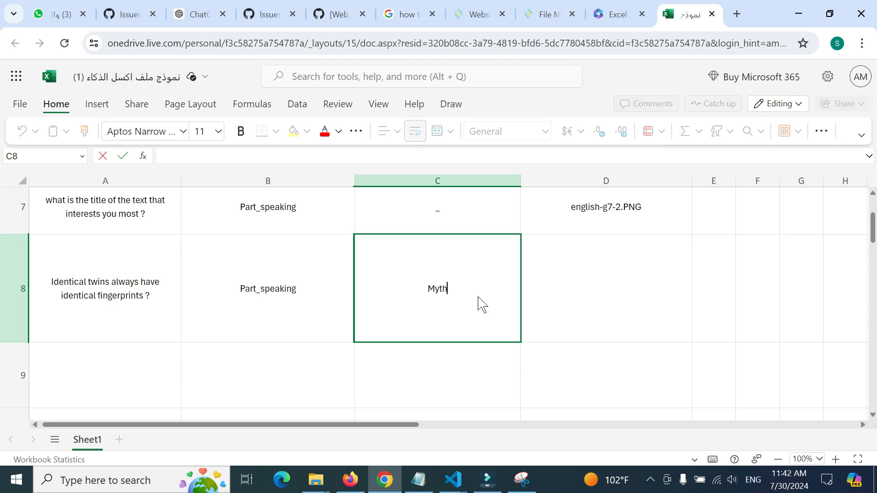
{"action": "left_click", "coordinate": [590, 271]}
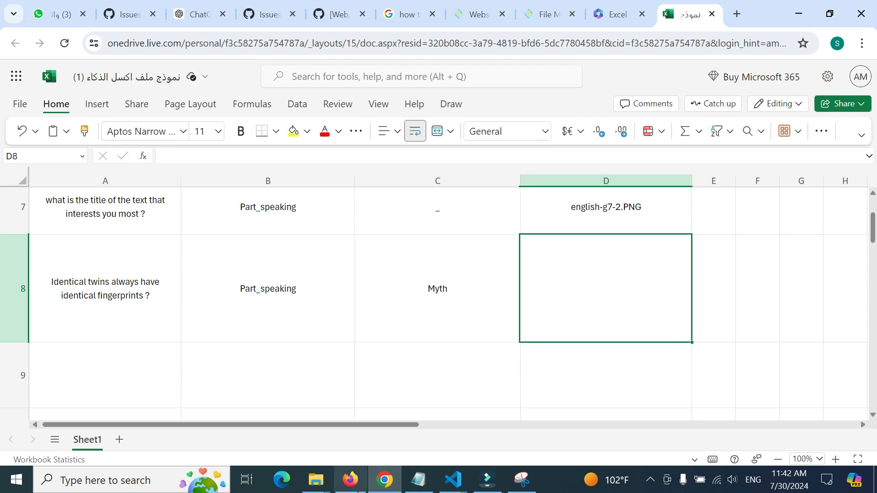
Switch to the PDF in Firefox, copy the statement "Identical twins can read each other's mind" and return to the workbook.
{"action": "left_click", "coordinate": [348, 483]}
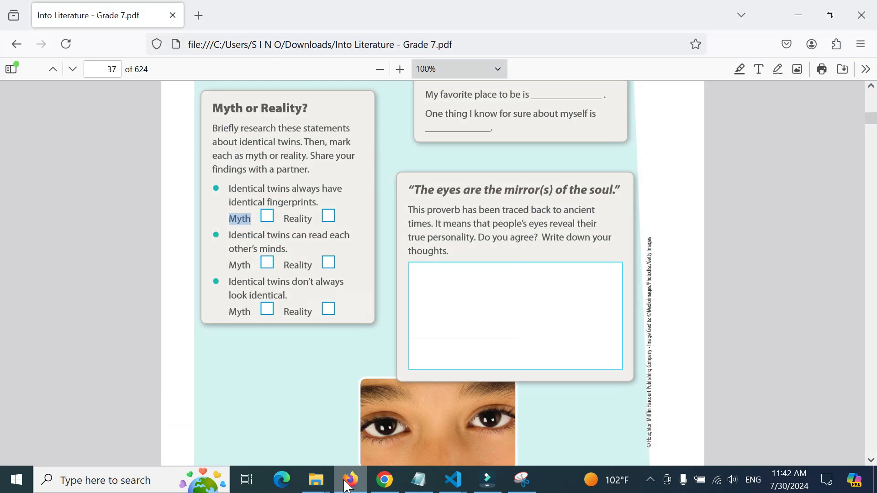
{"action": "left_click_drag", "start_coordinate": [287, 249], "coordinate": [235, 233]}
{"action": "key", "text": "ctrl+c"}
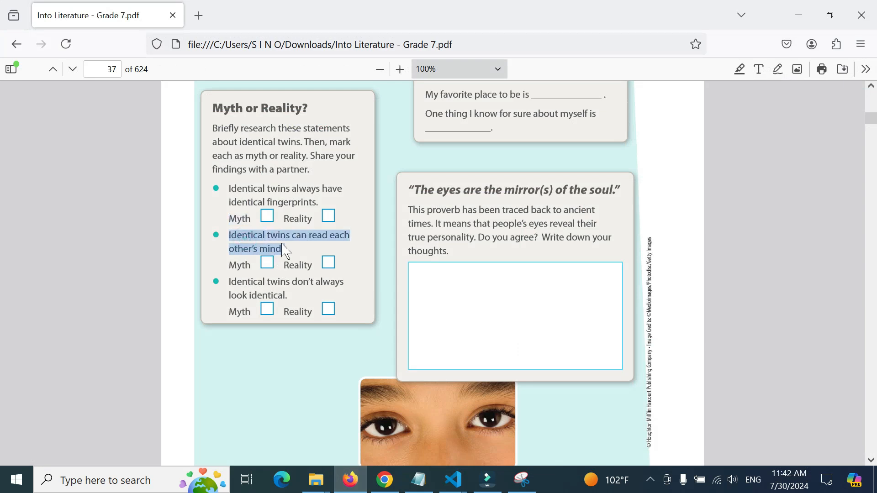
{"action": "left_click", "coordinate": [800, 15]}
Paste the copied statement into A9 and complete it as "Identical twins can read each other's minds ?".
{"action": "left_click", "coordinate": [146, 354]}
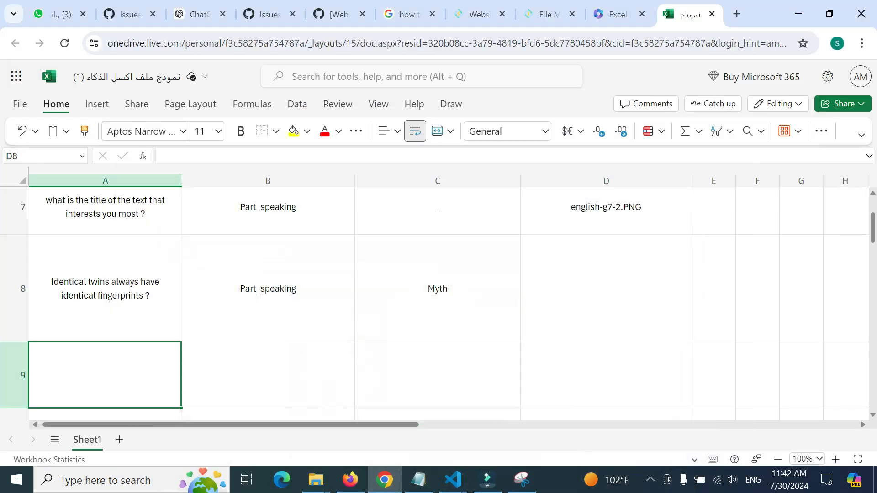
{"action": "double_click", "coordinate": [140, 368]}
{"action": "key", "text": "ctrl+v"}
{"action": "type", "text": "?"}
{"action": "key", "text": "BackSpace"}
{"action": "key", "text": "BackSpace"}
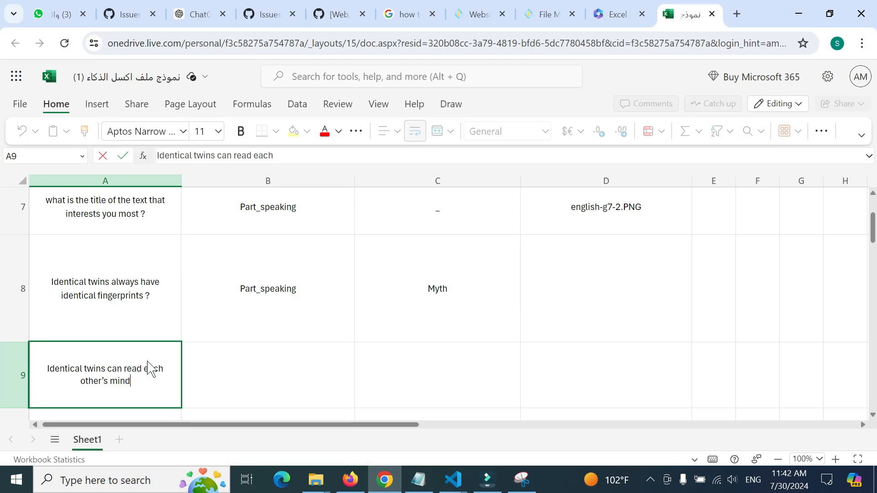
{"action": "type", "text": "s ?"}
{"action": "left_click", "coordinate": [292, 279]}
Set the type in cell B9 to Part_speaking.
{"action": "left_click", "coordinate": [349, 388]}
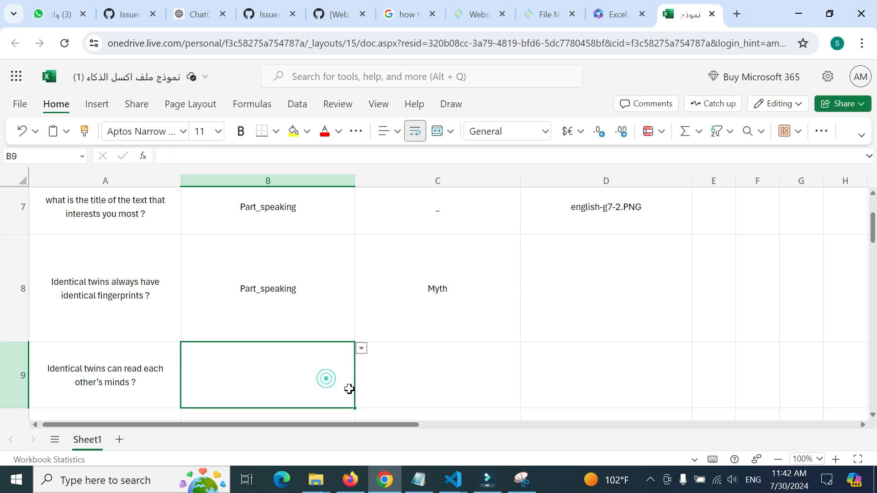
{"action": "left_click", "coordinate": [362, 350]}
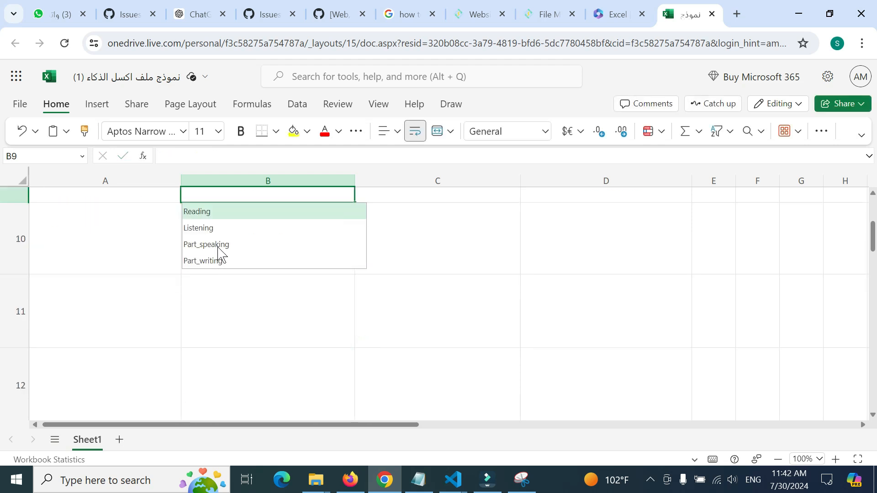
{"action": "left_click", "coordinate": [217, 244]}
Enter Myth as the answer in cell C9, matching the answer in the row above.
{"action": "left_click", "coordinate": [417, 237]}
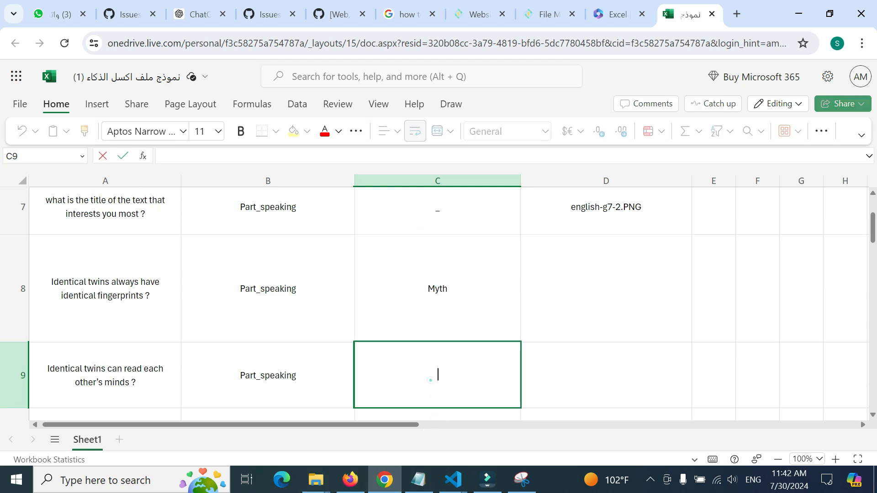
{"action": "left_click", "coordinate": [436, 290]}
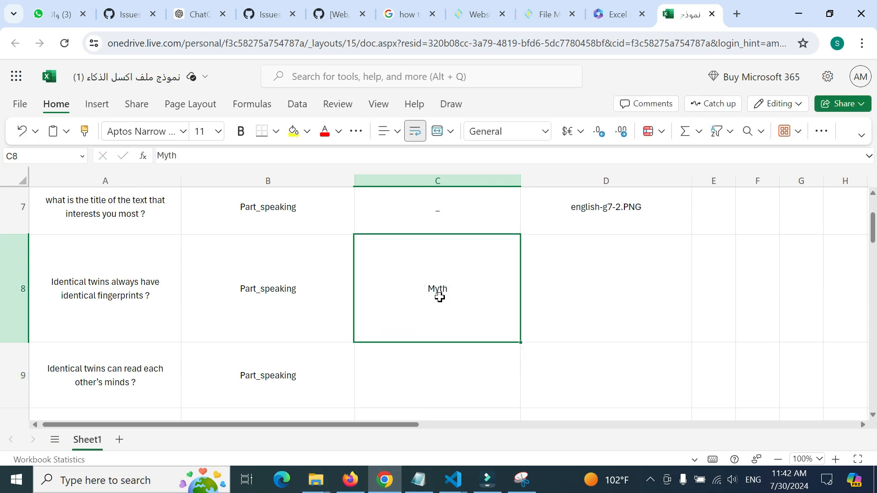
{"action": "left_click", "coordinate": [437, 381]}
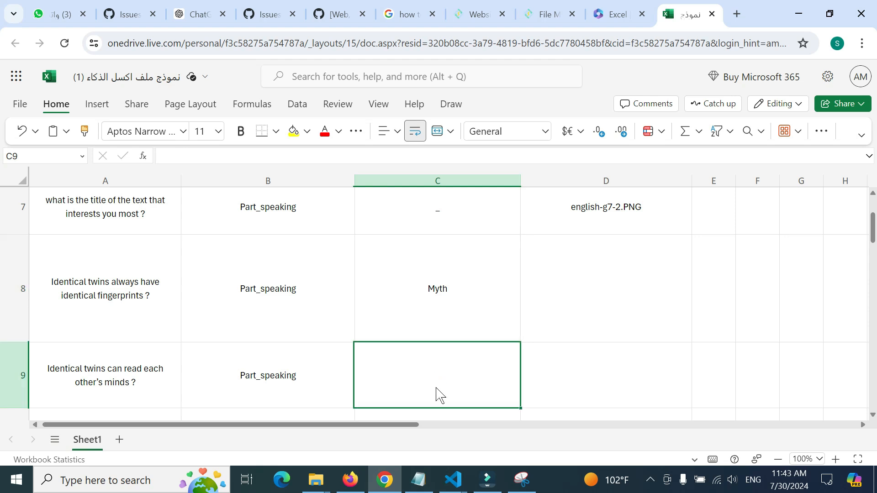
{"action": "double_click", "coordinate": [437, 392]}
{"action": "type", "text": "M"}
{"action": "type", "text": "th"}
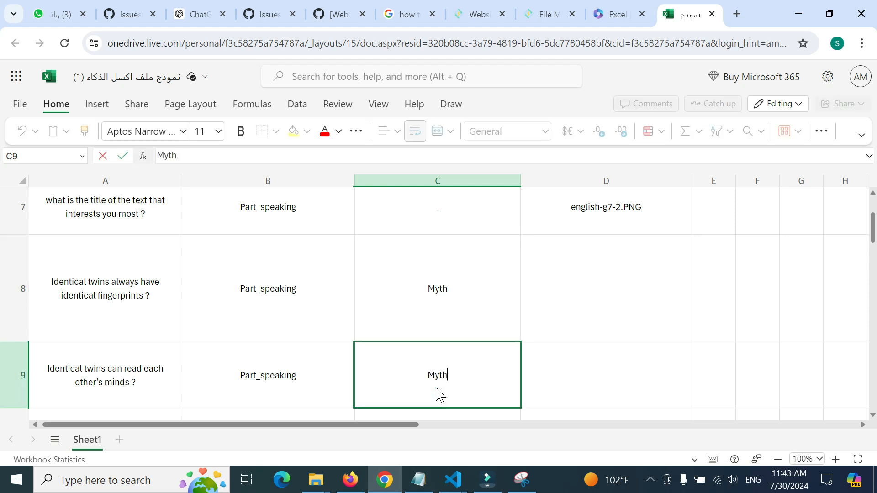
{"action": "left_click", "coordinate": [590, 385]}
Switch to the PDF in Firefox, copy the sentence opening "I'm happiest when" and return to the workbook in Chrome.
{"action": "scroll", "coordinate": [147, 369], "scroll_direction": "down", "scroll_amount": 3}
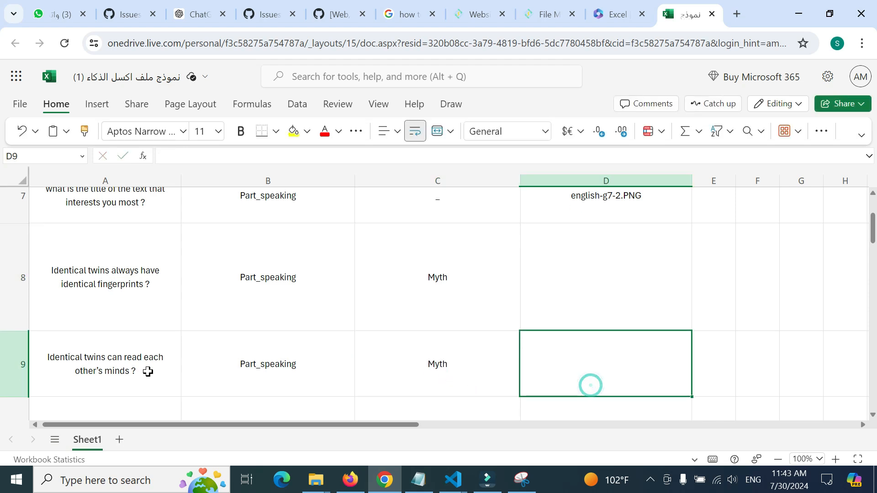
{"action": "left_click", "coordinate": [110, 293]}
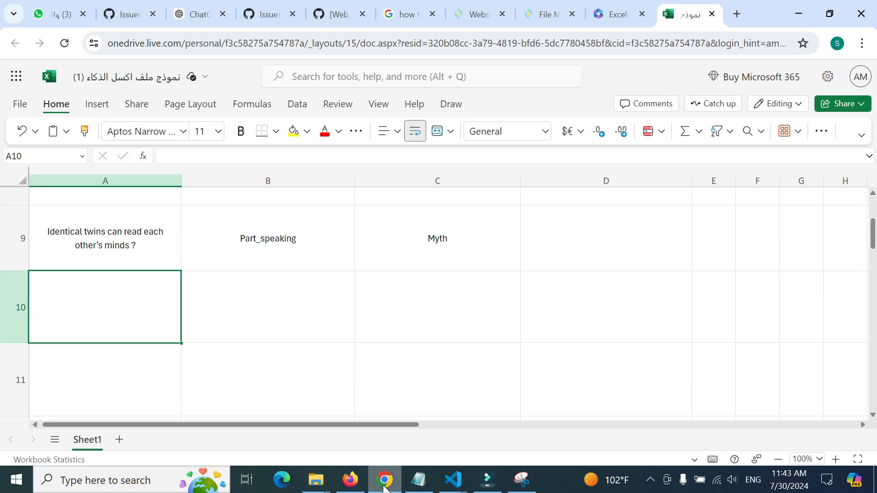
{"action": "left_click", "coordinate": [351, 479]}
{"action": "scroll", "coordinate": [519, 209], "scroll_direction": "up", "scroll_amount": 5}
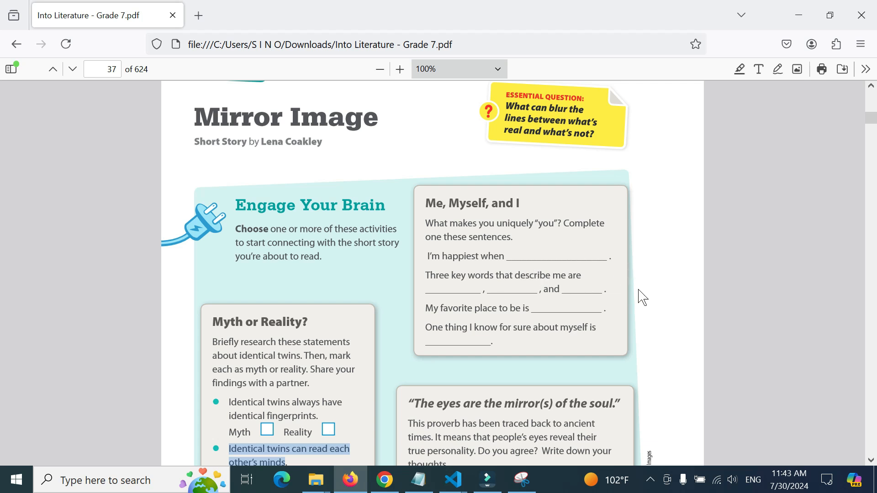
{"action": "left_click_drag", "start_coordinate": [431, 256], "coordinate": [504, 256]}
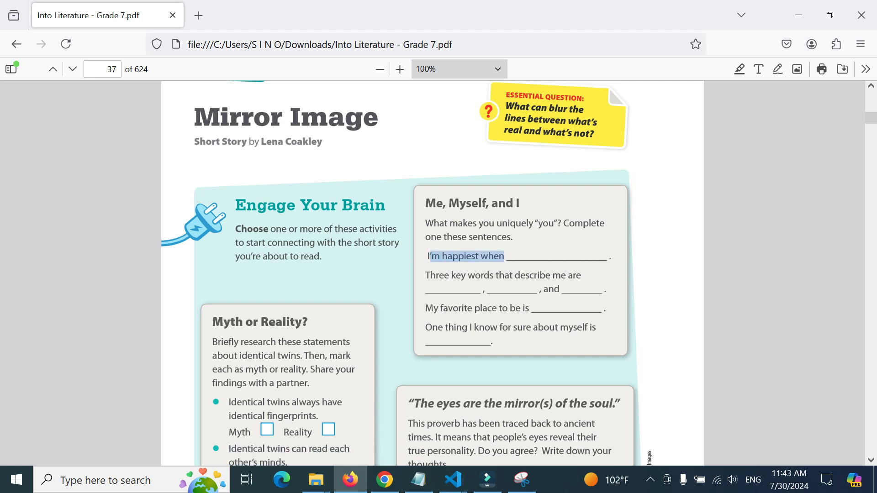
{"action": "left_click", "coordinate": [431, 256]}
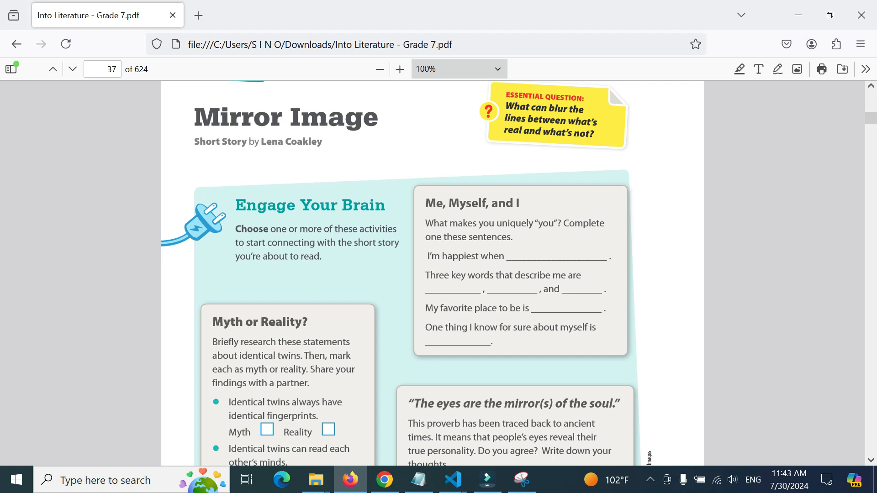
{"action": "left_click_drag", "start_coordinate": [429, 256], "coordinate": [497, 257]}
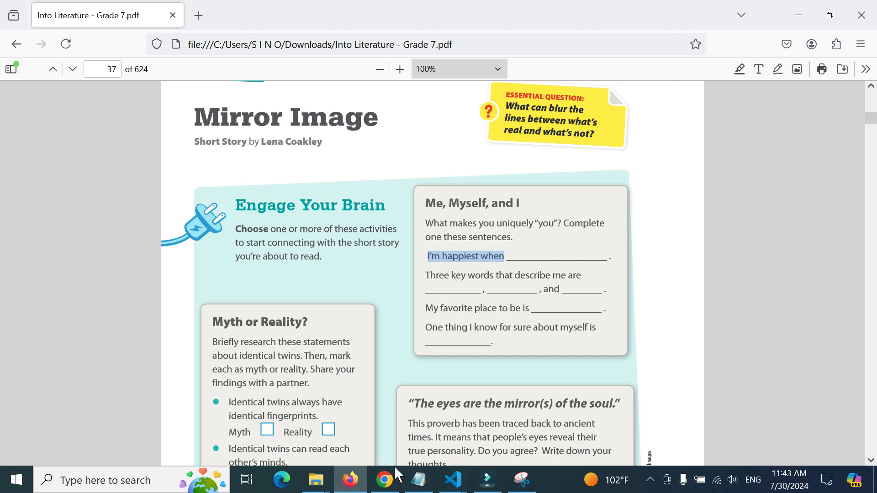
{"action": "left_click", "coordinate": [385, 480]}
Enter the text "complete the setnances" in cell A10.
{"action": "double_click", "coordinate": [110, 315]}
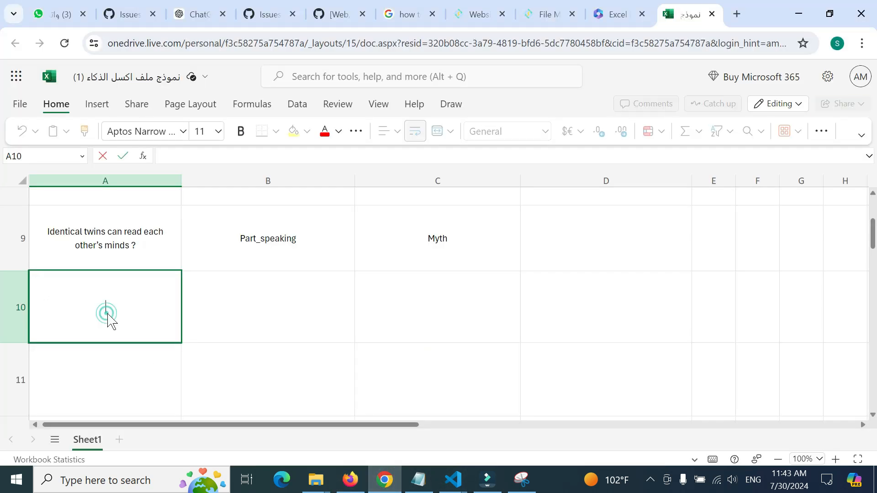
{"action": "type", "text": "complete"}
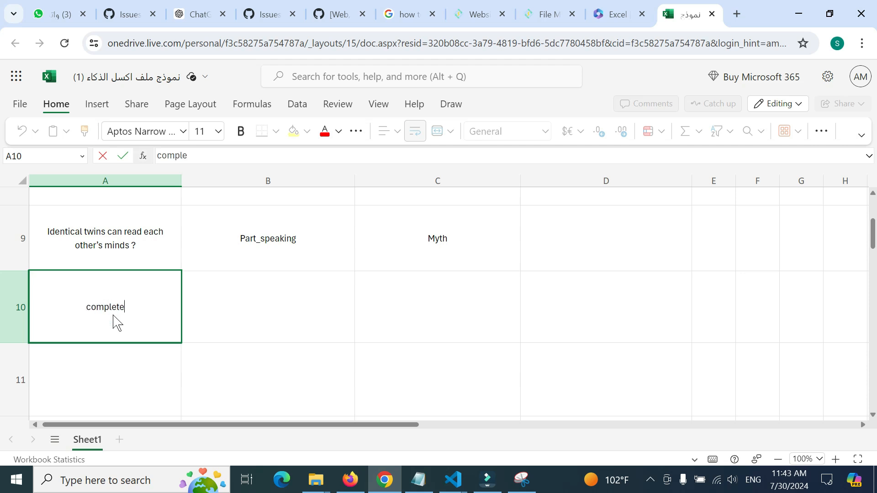
{"action": "type", "text": " the se"}
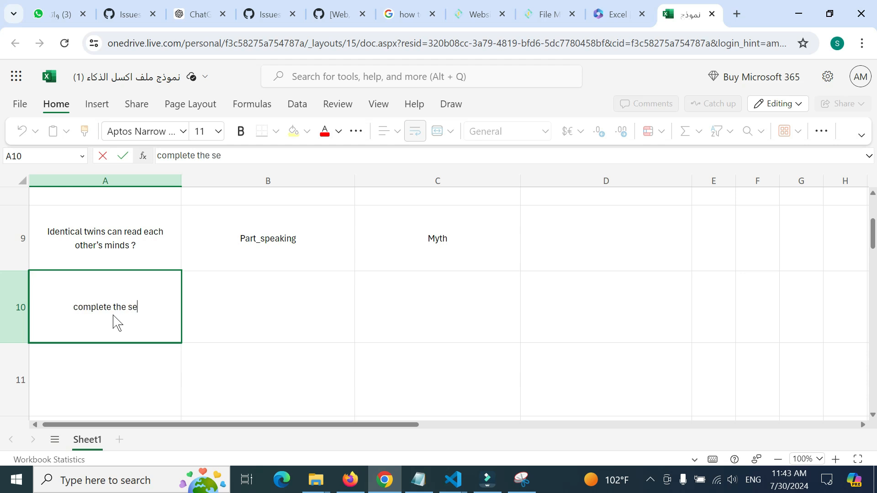
{"action": "type", "text": "tnances"}
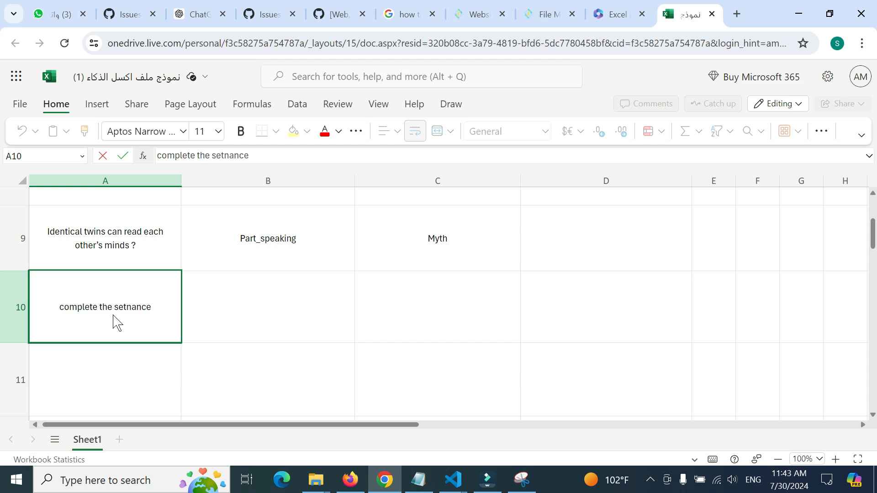
{"action": "left_click", "coordinate": [226, 294]}
{"action": "left_click", "coordinate": [146, 307]}
Set the type in cell B10 to Part_speaking.
{"action": "left_click", "coordinate": [315, 315]}
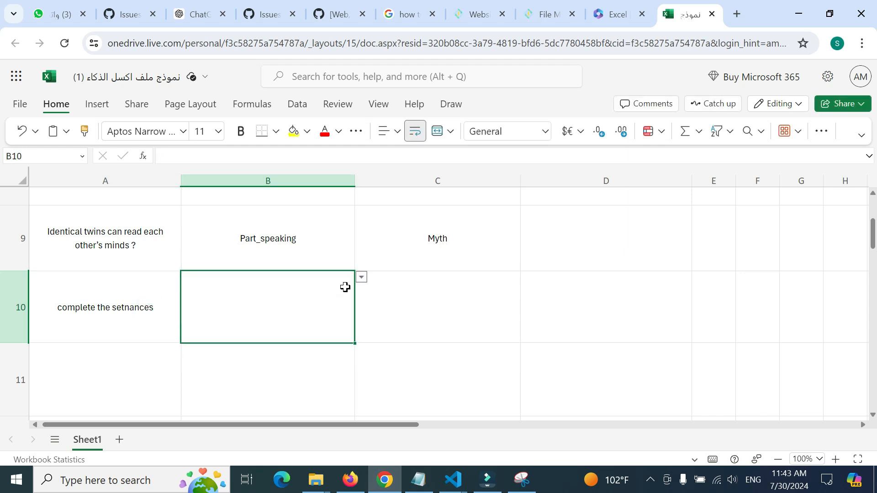
{"action": "left_click", "coordinate": [361, 277]}
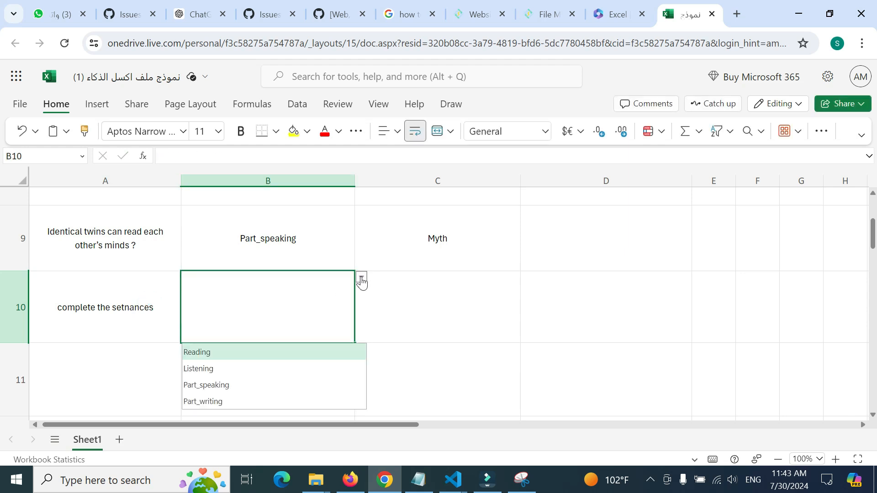
{"action": "left_click", "coordinate": [225, 386]}
{"action": "double_click", "coordinate": [445, 307]}
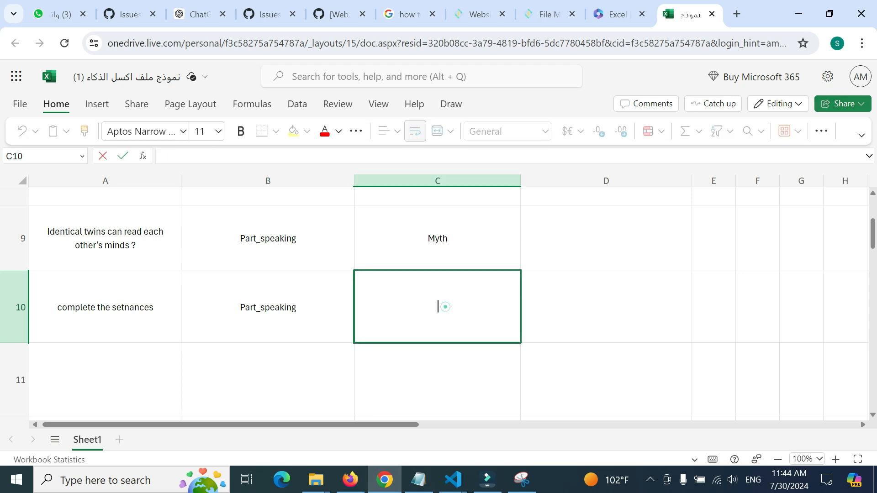
Extend the text in A10 with a colon and the copied phrase so it reads "complete the setnances : I'm happiest when".
{"action": "left_click", "coordinate": [156, 307]}
{"action": "double_click", "coordinate": [158, 305]}
{"action": "type", "text": ":"}
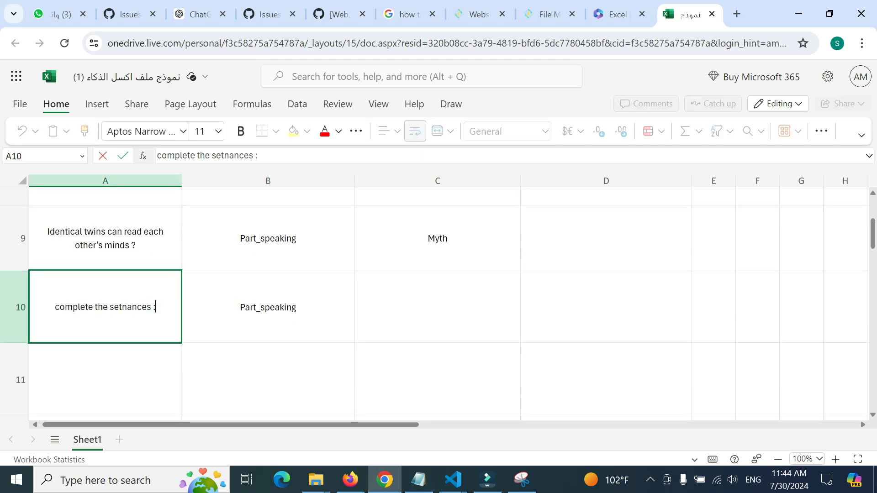
{"action": "key", "text": "BackSpace"}
{"action": "key", "text": "BackSpace"}
{"action": "type", "text": ":"}
{"action": "key", "text": "Return"}
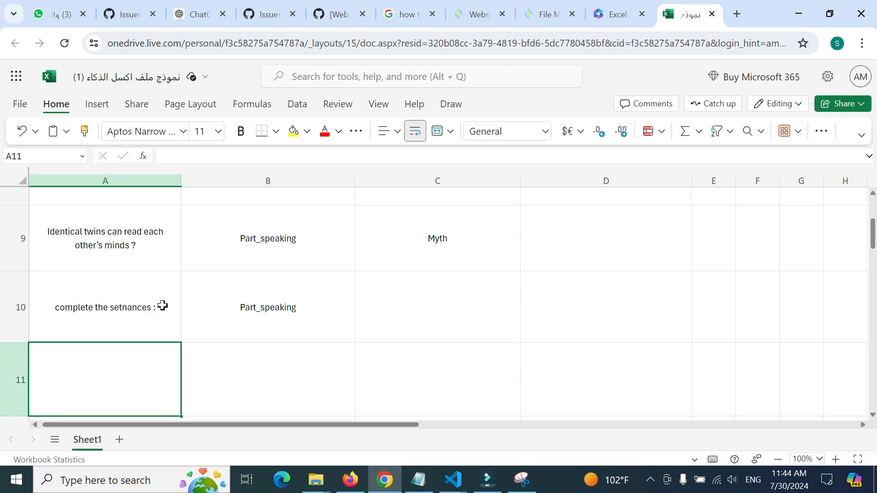
{"action": "double_click", "coordinate": [162, 305]}
{"action": "type", "text": "I’m happiest when"}
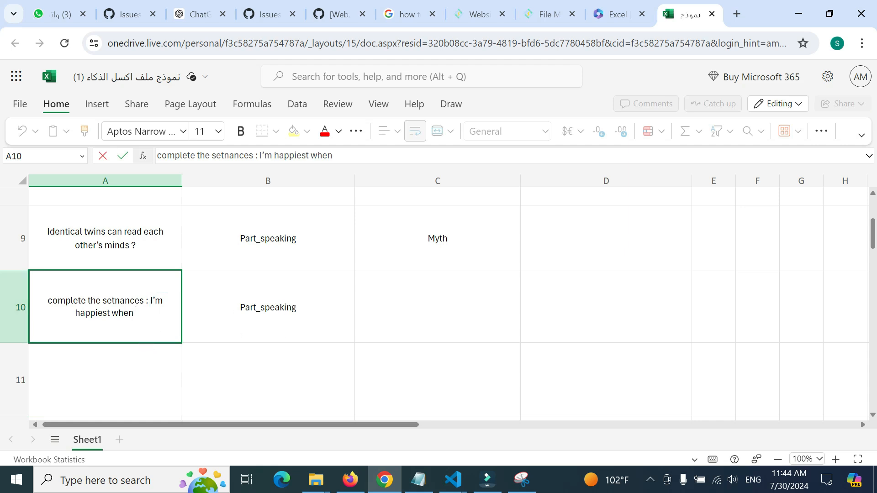
Enter an underscore as the placeholder answer in cell C10.
{"action": "left_click", "coordinate": [292, 308]}
{"action": "left_click", "coordinate": [420, 302]}
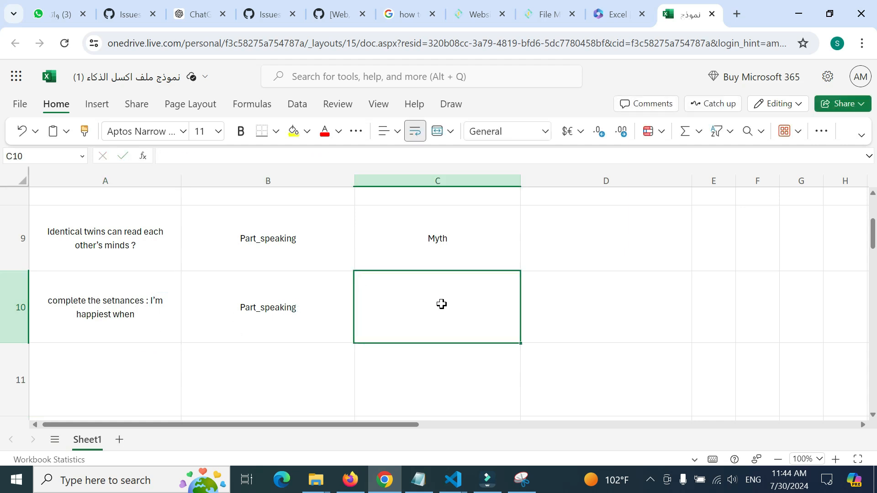
{"action": "double_click", "coordinate": [439, 304]}
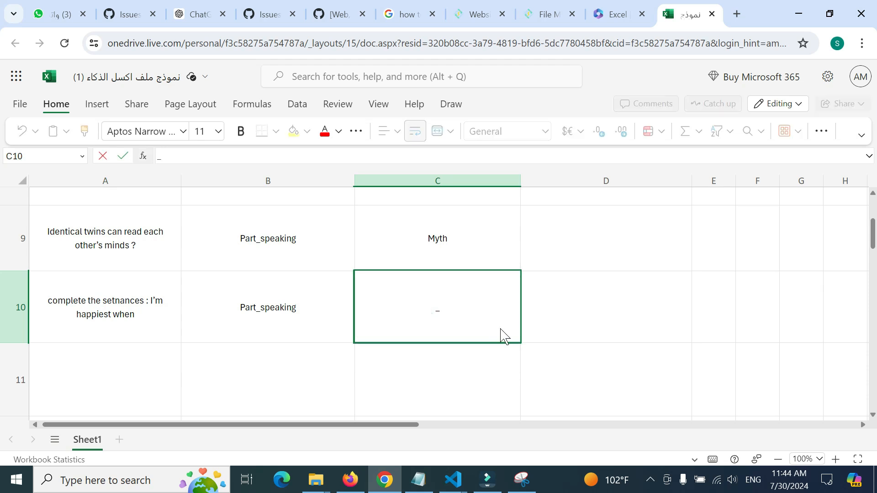
{"action": "left_click", "coordinate": [560, 319]}
Switch to the PDF in Firefox, copy "Three key words that describe me are" and return to the workbook.
{"action": "left_click", "coordinate": [350, 480]}
{"action": "left_click", "coordinate": [359, 482]}
{"action": "left_click", "coordinate": [357, 482]}
{"action": "left_click_drag", "start_coordinate": [426, 276], "coordinate": [453, 276]}
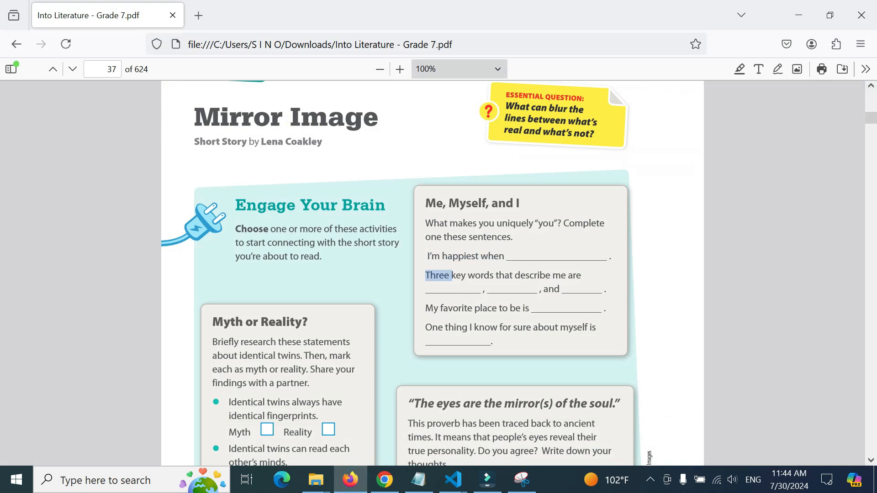
{"action": "triple_click", "coordinate": [446, 274]}
{"action": "key", "text": "ctrl+c"}
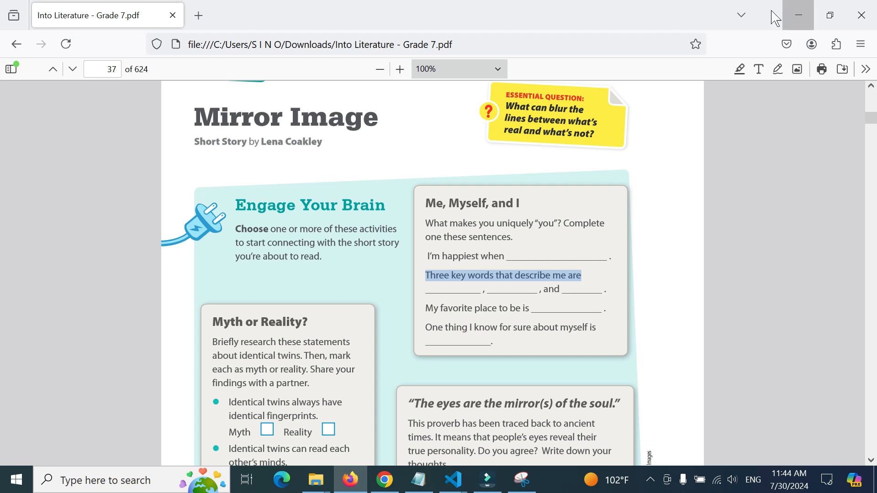
{"action": "left_click", "coordinate": [784, 16]}
Paste the copied sentence into A11 and complete it as "Three key words that describe me are?".
{"action": "left_click", "coordinate": [120, 374]}
{"action": "key", "text": "ctrl+v"}
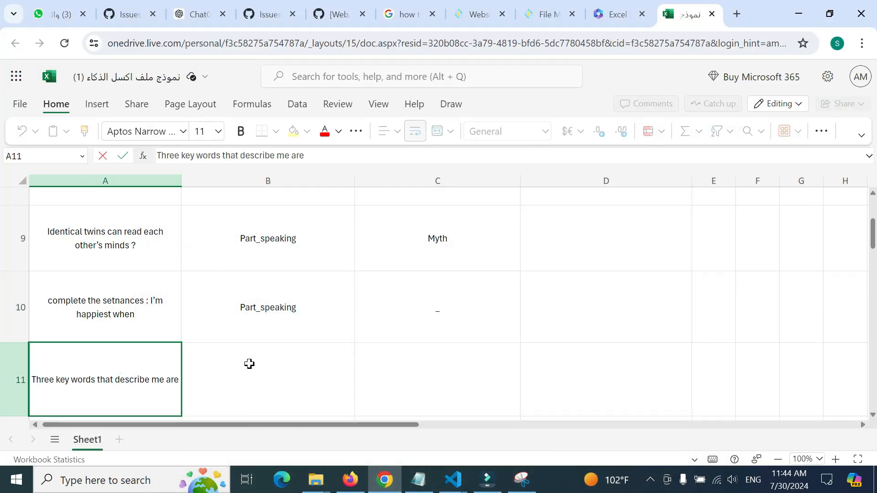
{"action": "key", "text": "F2"}
{"action": "type", "text": "?"}
Set the type in B11 to Part_speaking and enter an underscore as the answer in C11.
{"action": "left_click", "coordinate": [249, 364]}
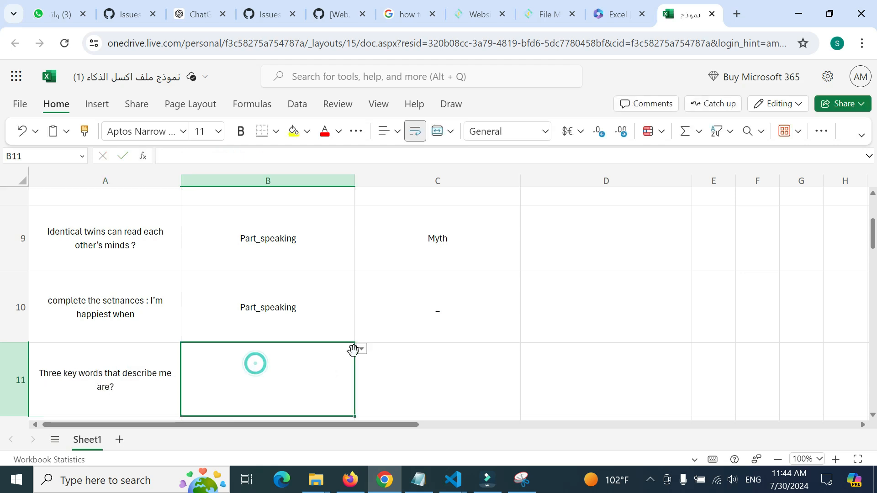
{"action": "left_click", "coordinate": [362, 350]}
{"action": "left_click", "coordinate": [221, 323]}
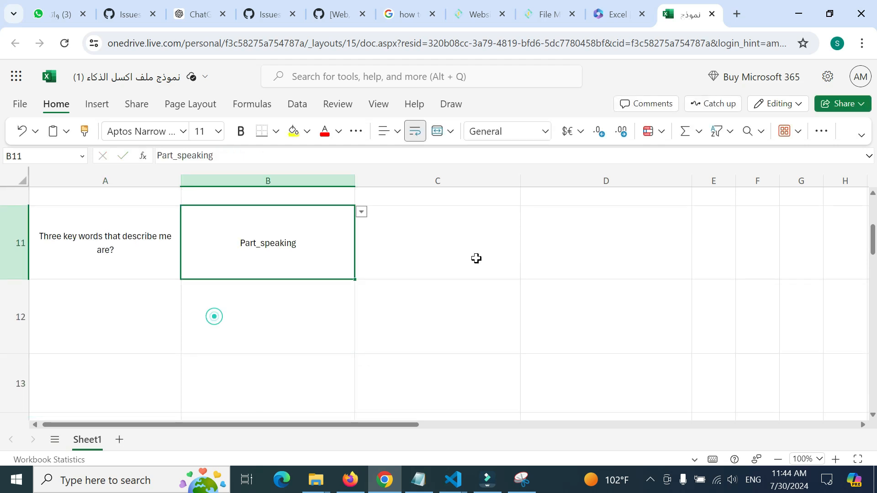
{"action": "double_click", "coordinate": [469, 331]}
{"action": "type", "text": "_"}
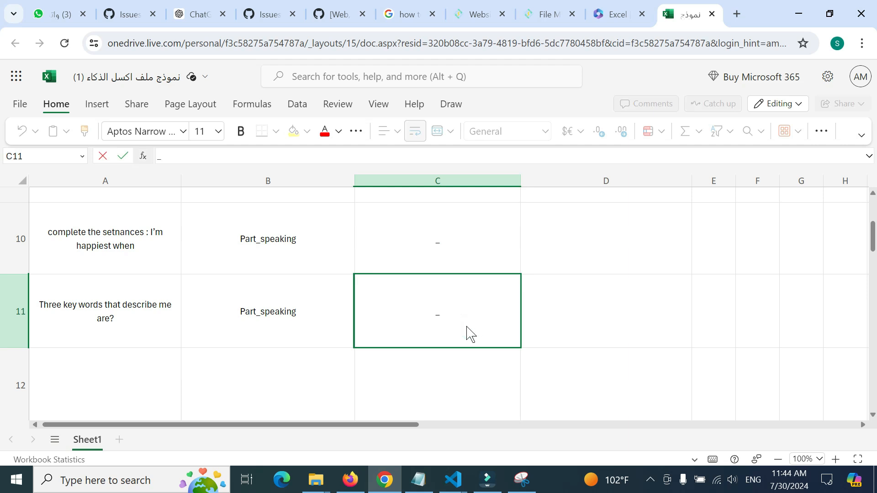
{"action": "left_click", "coordinate": [551, 323]}
{"action": "scroll", "coordinate": [551, 322], "scroll_direction": "up", "scroll_amount": 2}
{"action": "scroll", "coordinate": [553, 320], "scroll_direction": "down", "scroll_amount": 1}
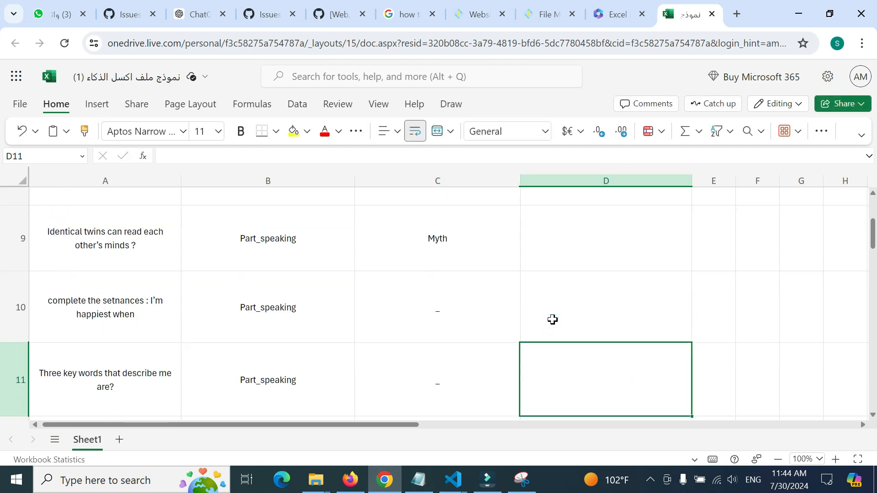
{"action": "double_click", "coordinate": [596, 394]}
{"action": "scroll", "coordinate": [485, 362], "scroll_direction": "down", "scroll_amount": 3}
Select cell A12, then copy "My favorite place to be is" from the PDF in Firefox and return to the workbook.
{"action": "left_click", "coordinate": [106, 244]}
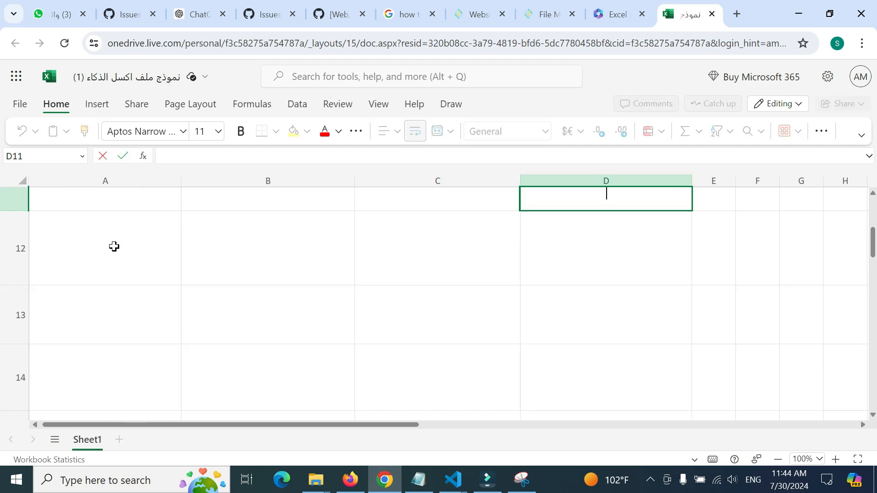
{"action": "scroll", "coordinate": [131, 297], "scroll_direction": "up", "scroll_amount": 2}
{"action": "scroll", "coordinate": [134, 312], "scroll_direction": "down", "scroll_amount": 1}
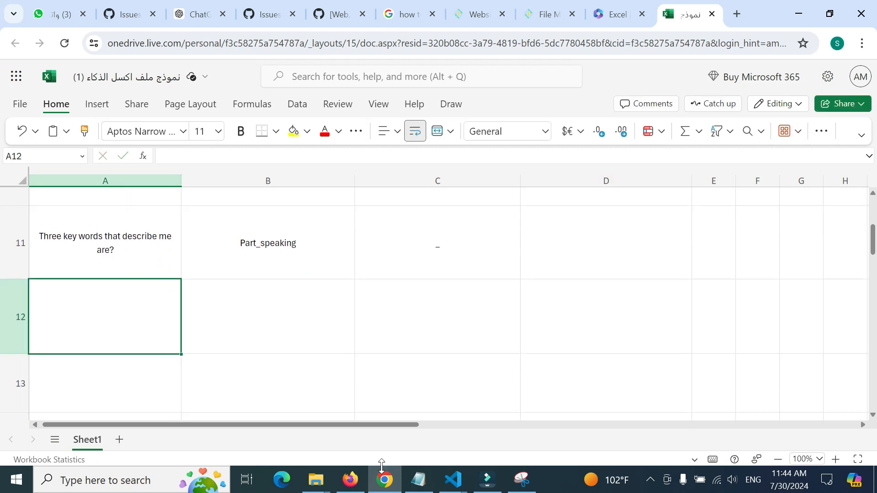
{"action": "left_click", "coordinate": [350, 482]}
{"action": "scroll", "coordinate": [457, 167], "scroll_direction": "down", "scroll_amount": 3}
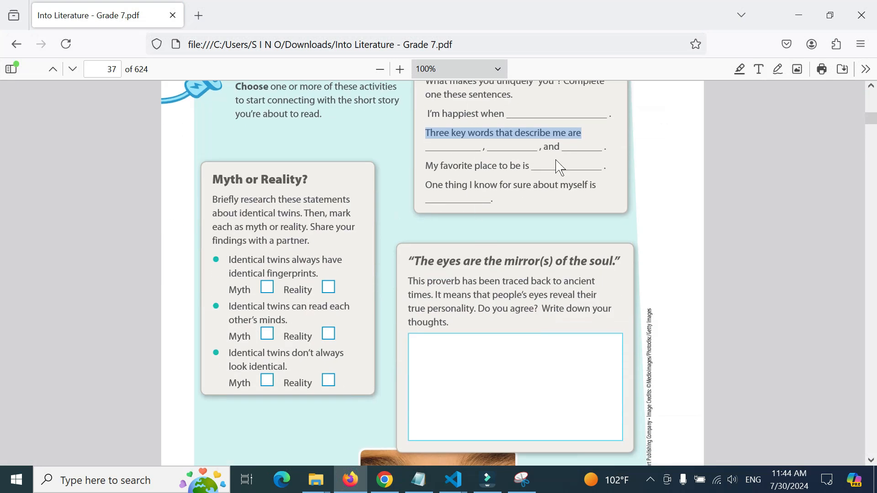
{"action": "left_click_drag", "start_coordinate": [425, 166], "coordinate": [530, 167]}
{"action": "key", "text": "ctrl+c"}
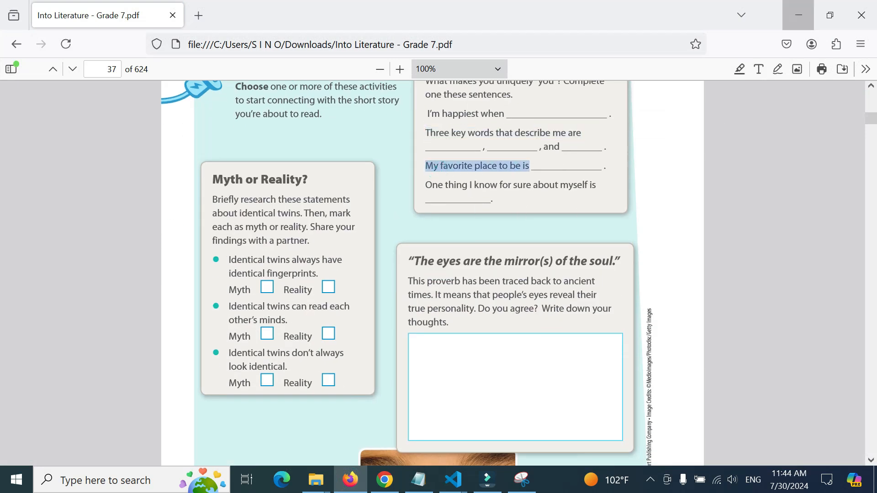
{"action": "left_click", "coordinate": [799, 15]}
Paste the copied sentence "My favorite place to be is" into cell A12.
{"action": "double_click", "coordinate": [115, 313]}
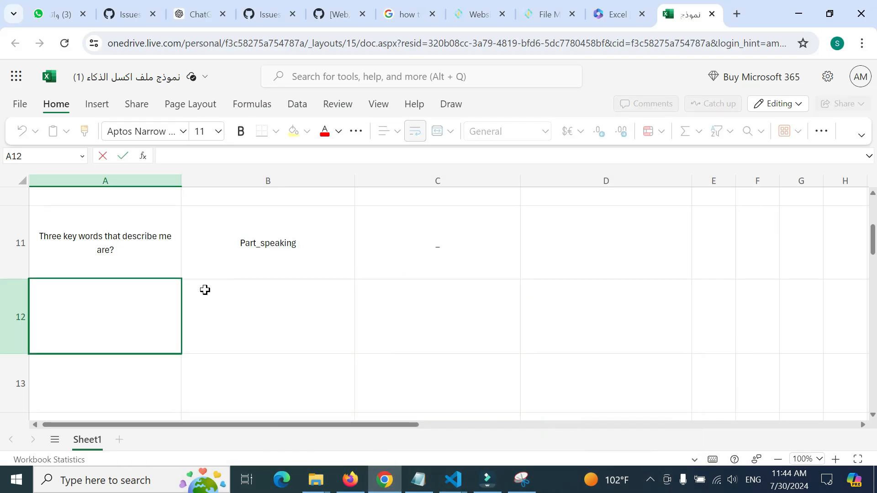
{"action": "key", "text": "ctrl+v"}
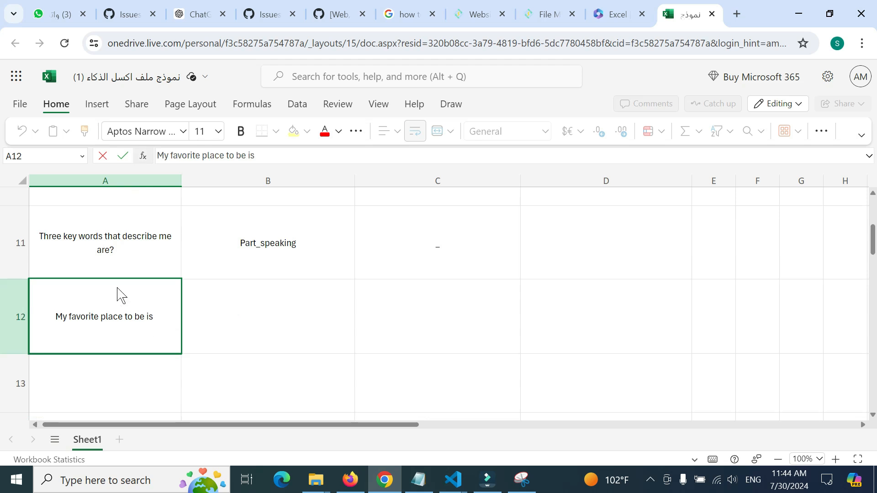
{"action": "scroll", "coordinate": [138, 284], "scroll_direction": "up", "scroll_amount": 2}
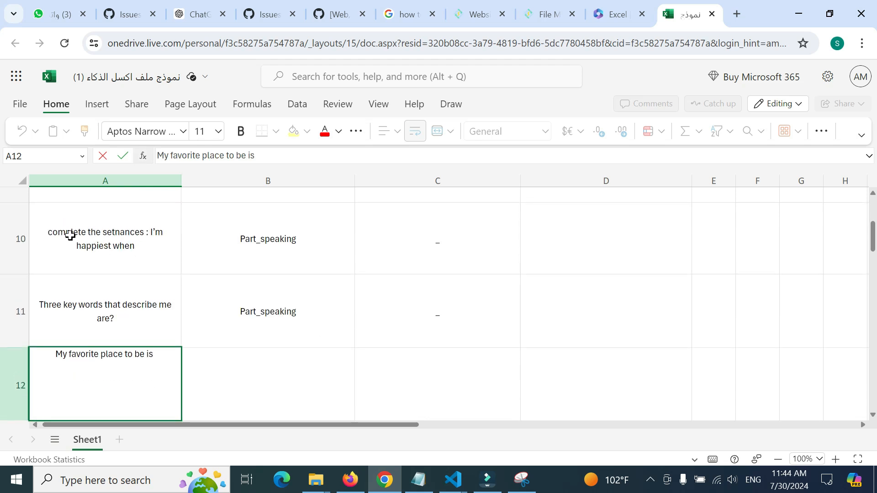
{"action": "left_click", "coordinate": [107, 304]}
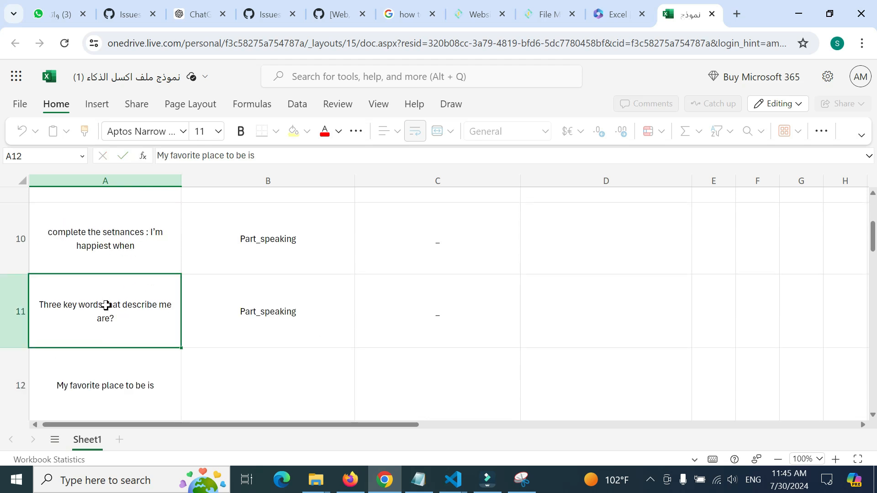
{"action": "left_click", "coordinate": [118, 357]}
{"action": "left_click", "coordinate": [122, 317]}
Set the type in B12 to Part_speaking and enter an underscore as the answer in C12.
{"action": "left_click", "coordinate": [279, 383]}
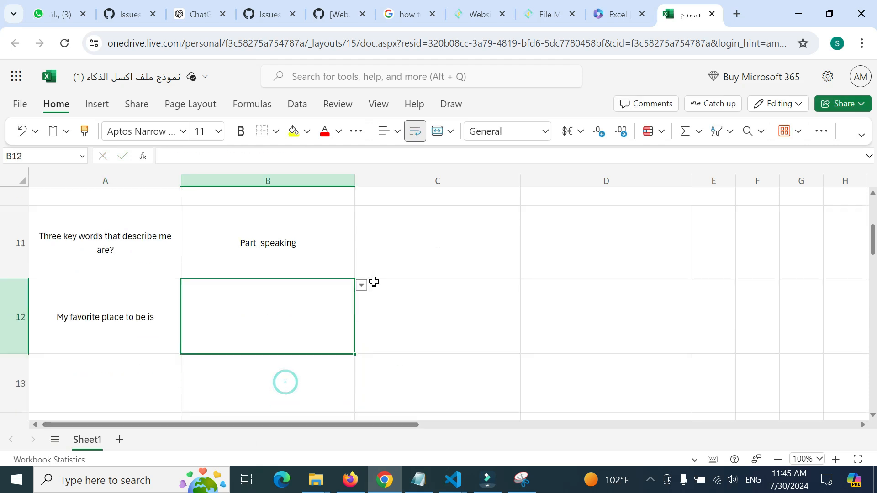
{"action": "left_click", "coordinate": [361, 285]}
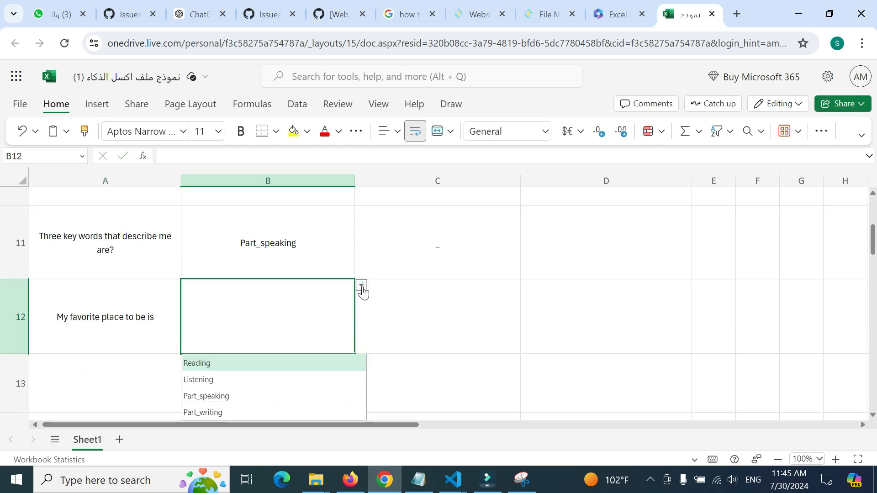
{"action": "left_click", "coordinate": [216, 395]}
{"action": "left_click", "coordinate": [407, 306]}
{"action": "scroll", "coordinate": [429, 331], "scroll_direction": "up", "scroll_amount": 1}
{"action": "scroll", "coordinate": [429, 331], "scroll_direction": "down", "scroll_amount": 1}
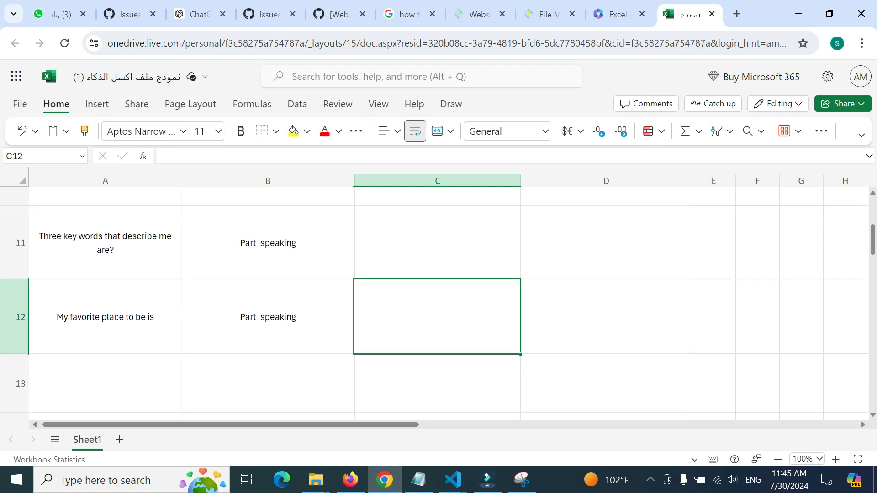
{"action": "double_click", "coordinate": [446, 315]}
{"action": "type", "text": "_"}
{"action": "left_click", "coordinate": [617, 302]}
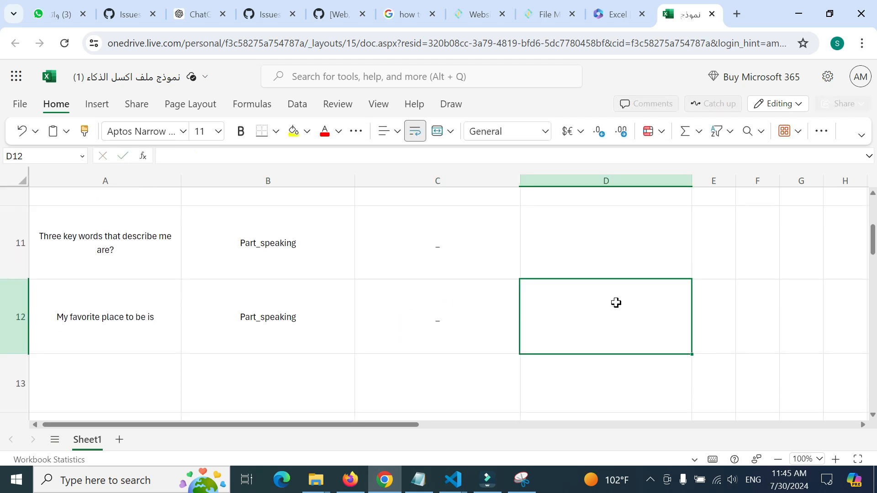
Copy "One thing I know for sure about myself is" from the PDF in Firefox and paste it into cell A13 of the workbook.
{"action": "left_click", "coordinate": [78, 384]}
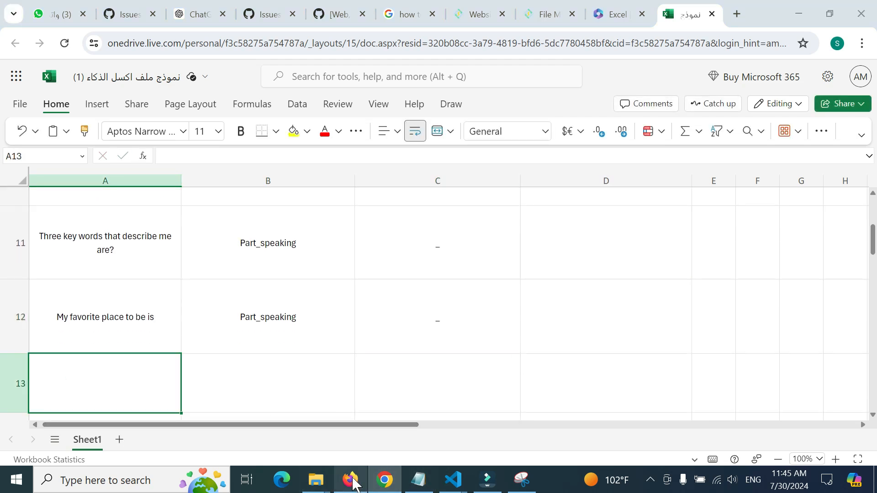
{"action": "left_click", "coordinate": [350, 480]}
{"action": "left_click", "coordinate": [448, 185]}
{"action": "left_click_drag", "start_coordinate": [597, 185], "coordinate": [434, 173]}
{"action": "key", "text": "ctrl+c"}
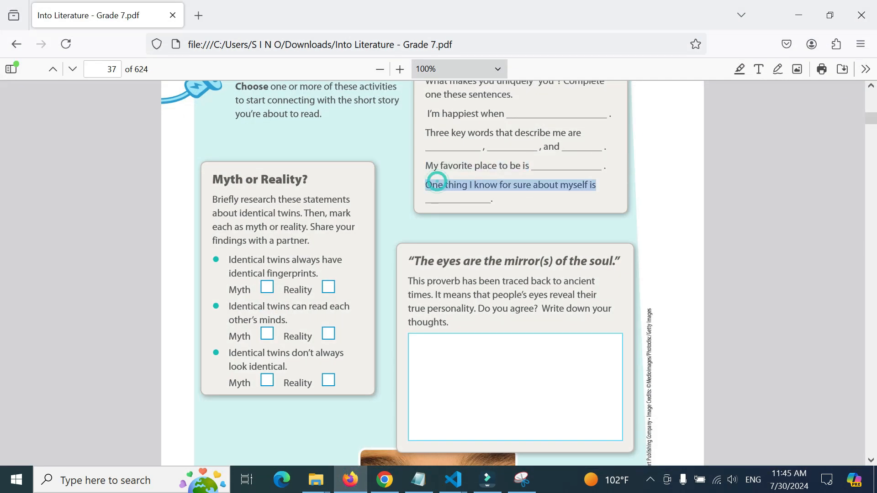
{"action": "left_click", "coordinate": [799, 15]}
{"action": "key", "text": "ctrl+v"}
Set the type in B13 to Part_speaking and enter an underscore as the answer in C13.
{"action": "left_click", "coordinate": [247, 393]}
{"action": "left_click", "coordinate": [363, 361]}
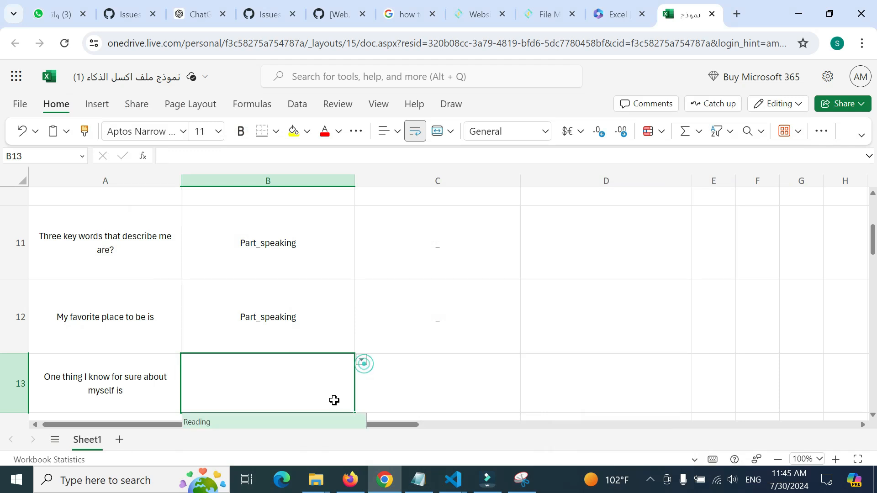
{"action": "scroll", "coordinate": [333, 399], "scroll_direction": "down", "scroll_amount": 3}
{"action": "left_click", "coordinate": [210, 316]}
{"action": "left_click", "coordinate": [464, 260]}
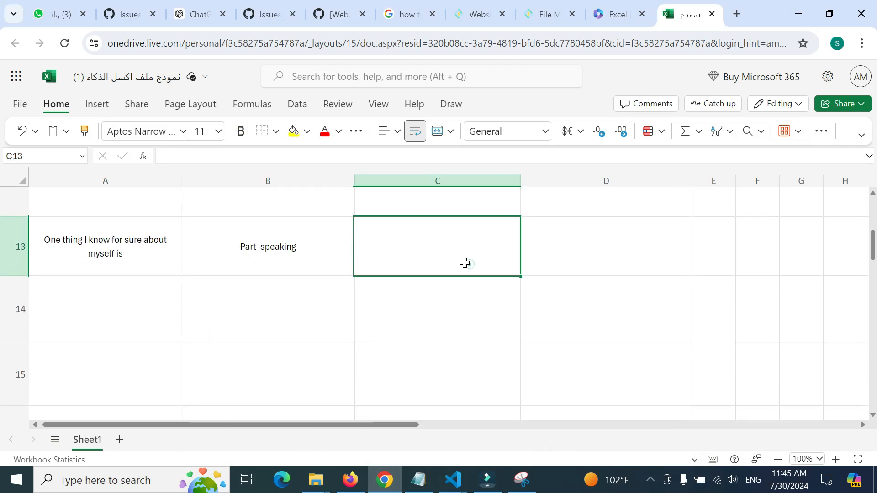
{"action": "double_click", "coordinate": [456, 251]}
{"action": "type", "text": "_"}
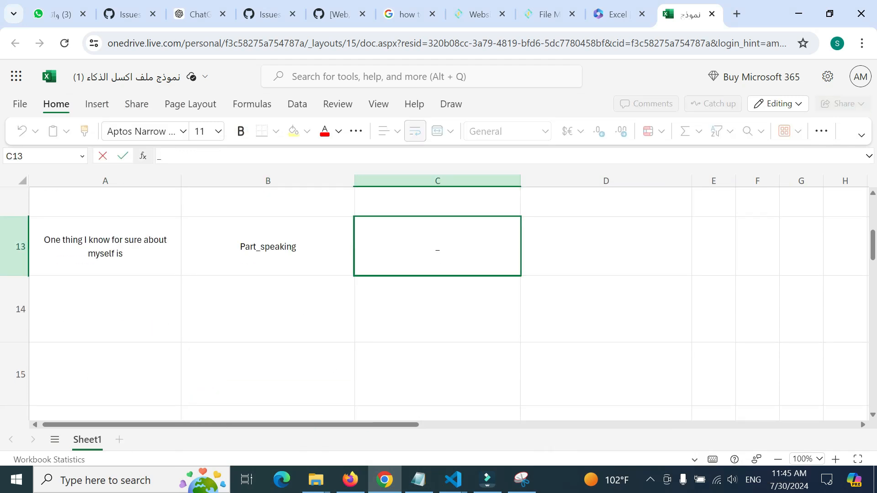
Select cell A14, then switch to the PDF in Firefox and go to the "Analyze Plot and Flashback" section on page 38.
{"action": "left_click", "coordinate": [98, 311]}
{"action": "left_click", "coordinate": [350, 480]}
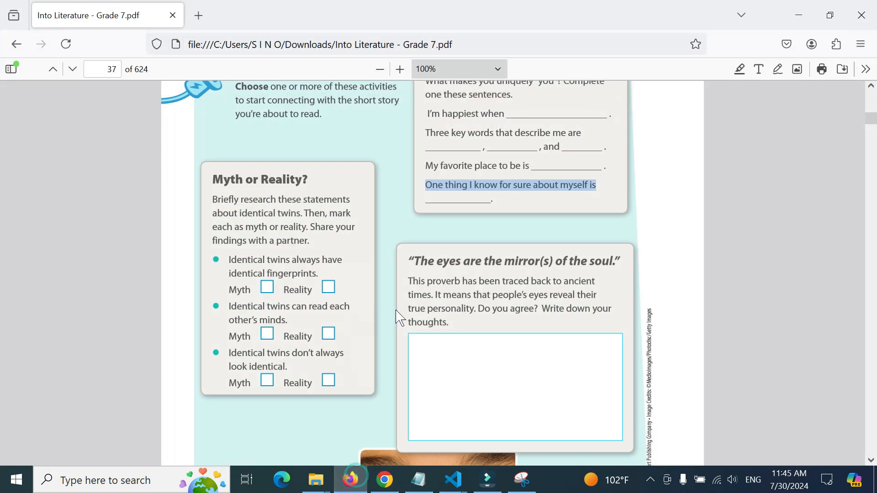
{"action": "scroll", "coordinate": [397, 316], "scroll_direction": "down", "scroll_amount": 10}
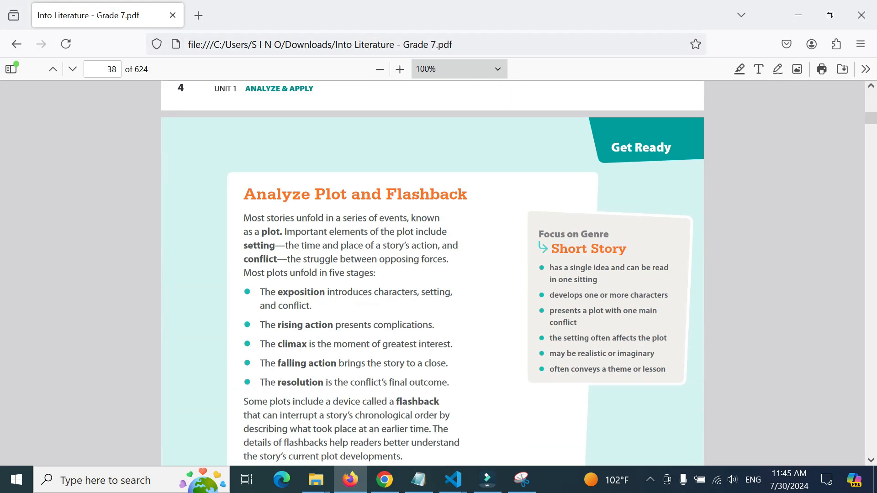